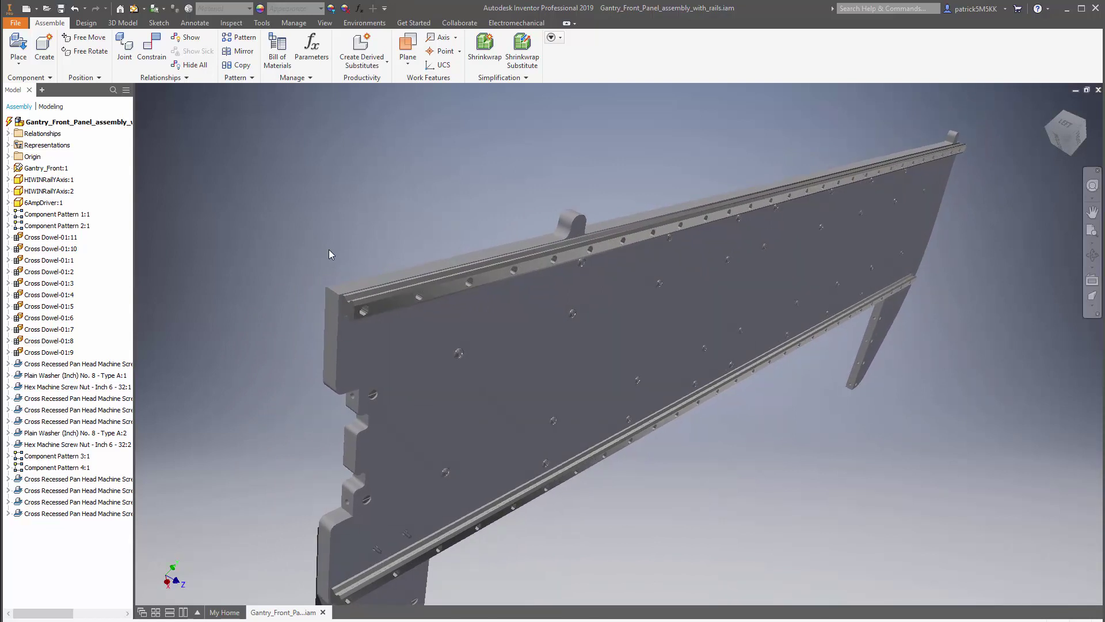
Step: Examine the upper HIWIN rail on the gantry front panel, including its end profile and mounting holes
left_click(368, 309)
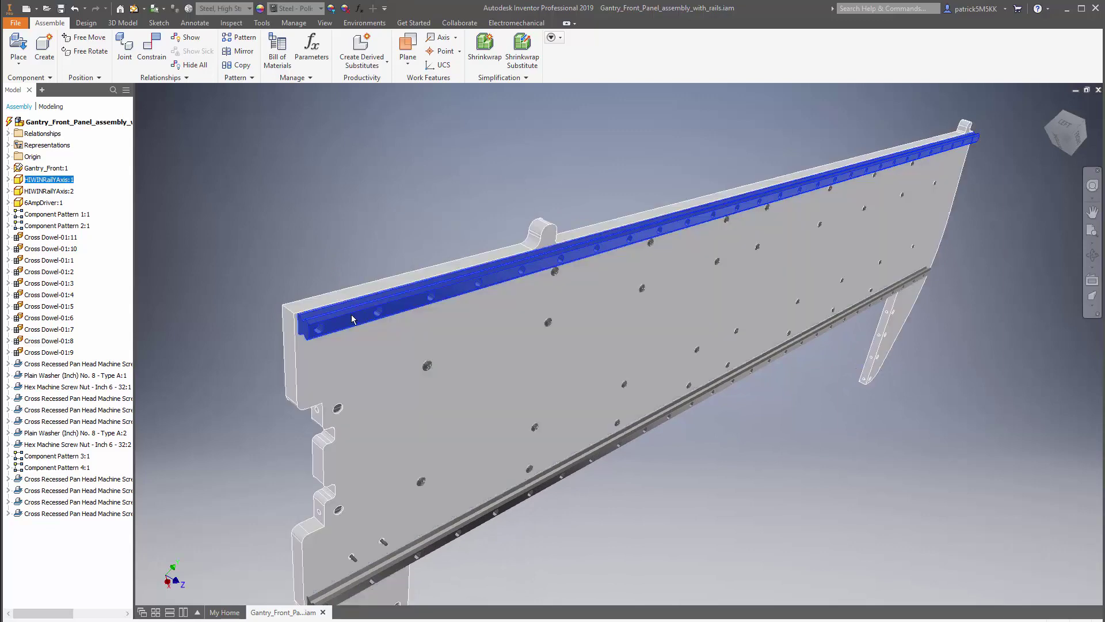
left_click(343, 174)
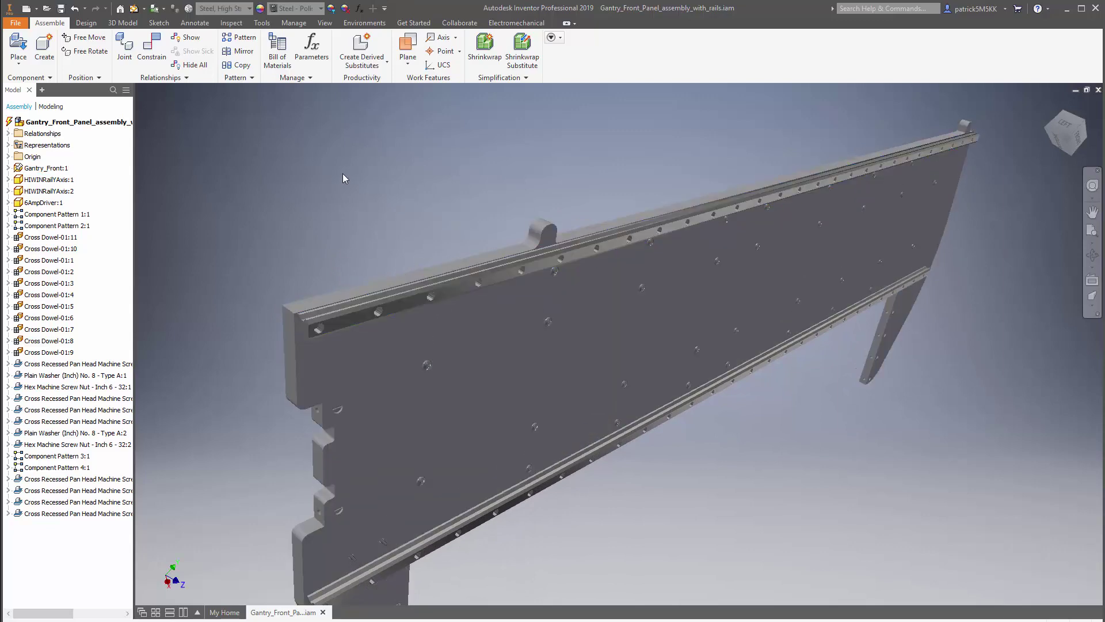
left_click(347, 317)
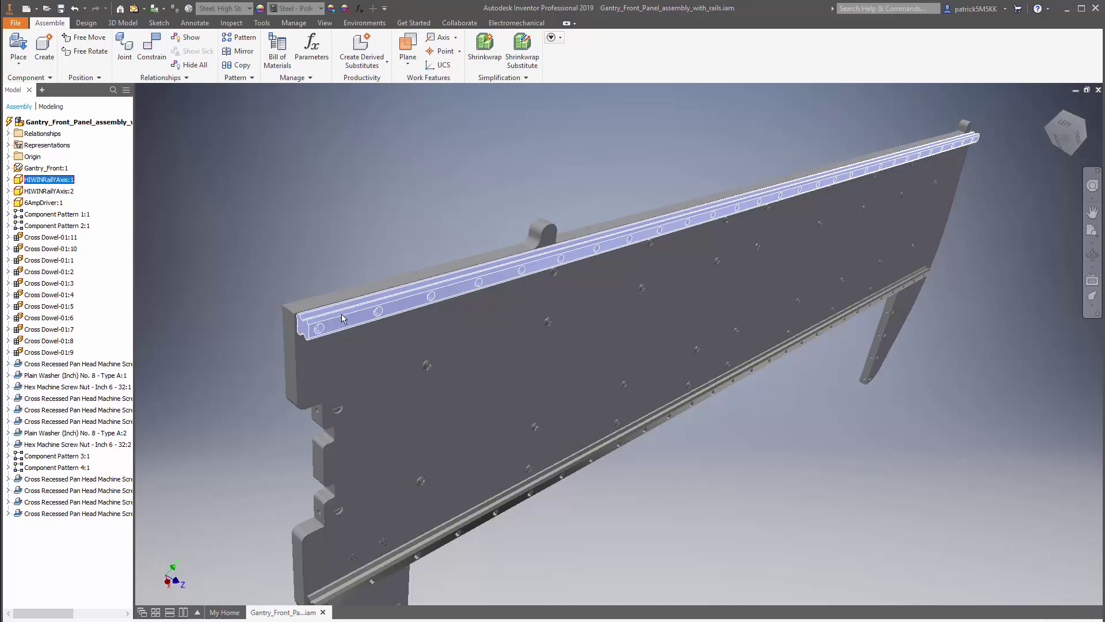
middle_click_drag(342, 315, 389, 309, "shift")
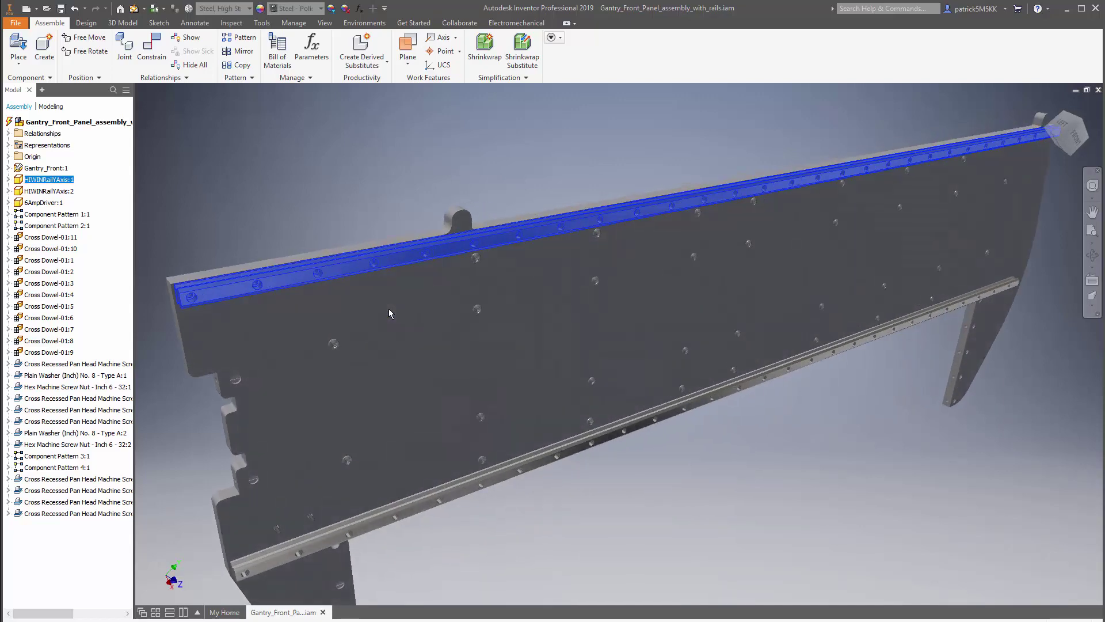
key("Page_Up")
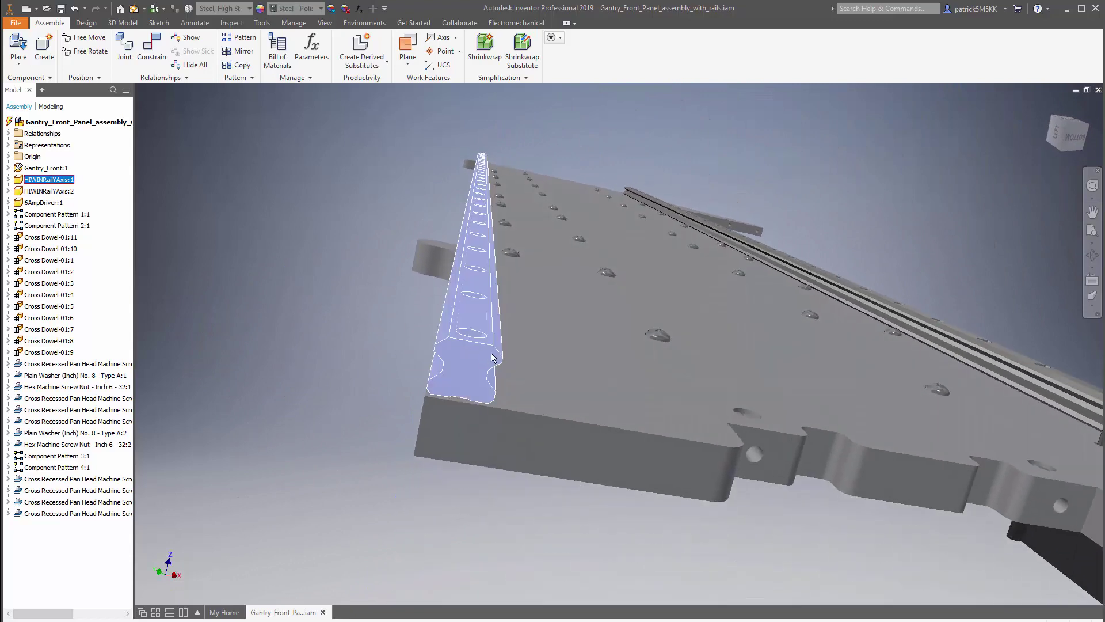
key("Page_Up")
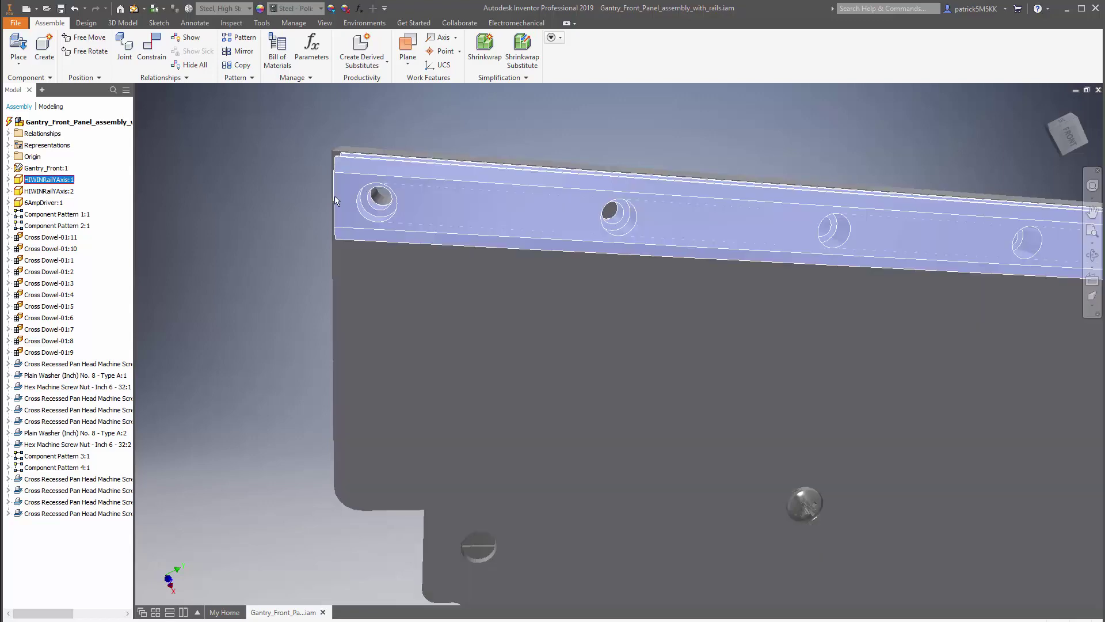
left_click(273, 201)
key("F5")
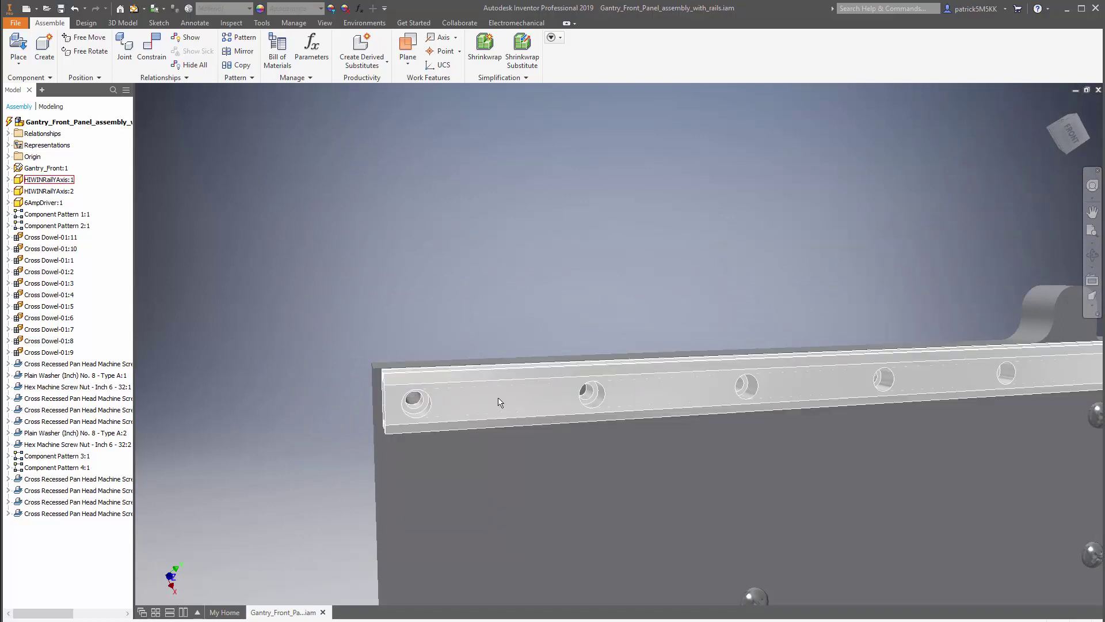
key("F5")
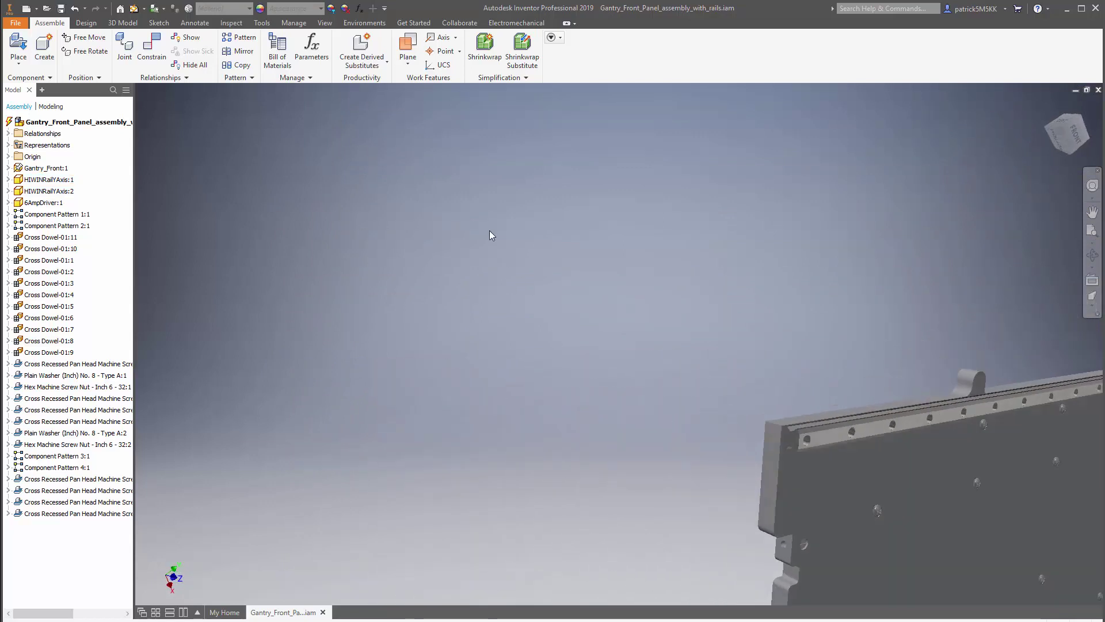
Step: Inspect the back face of the gantry front panel behind the upper rail and compare it with the rail side
key("F5")
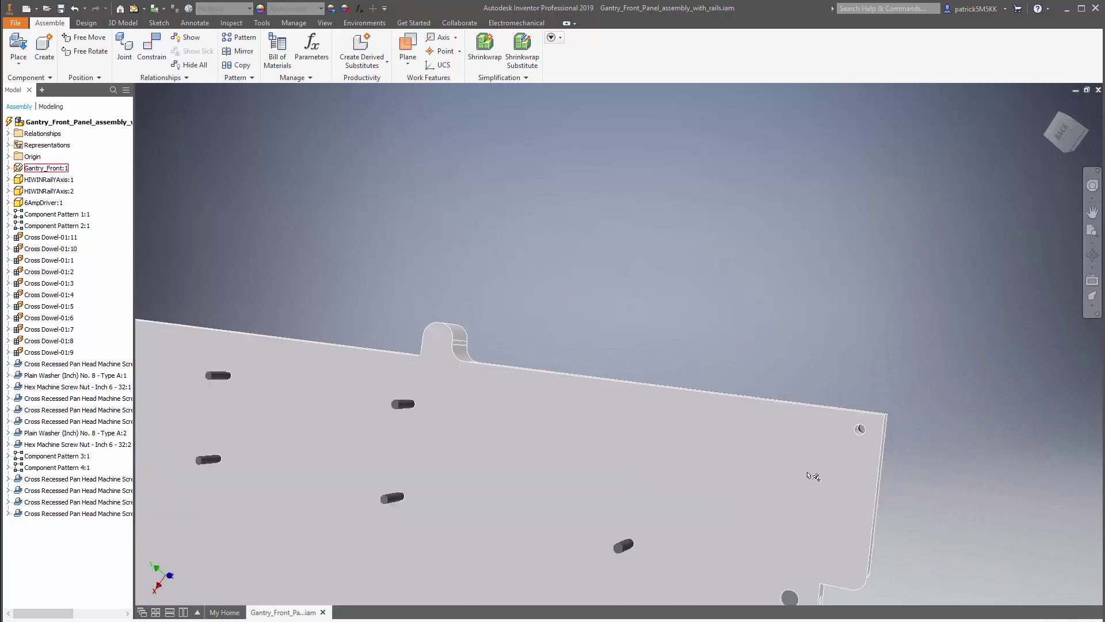
middle_click_drag(751, 467, 641, 388, "shift")
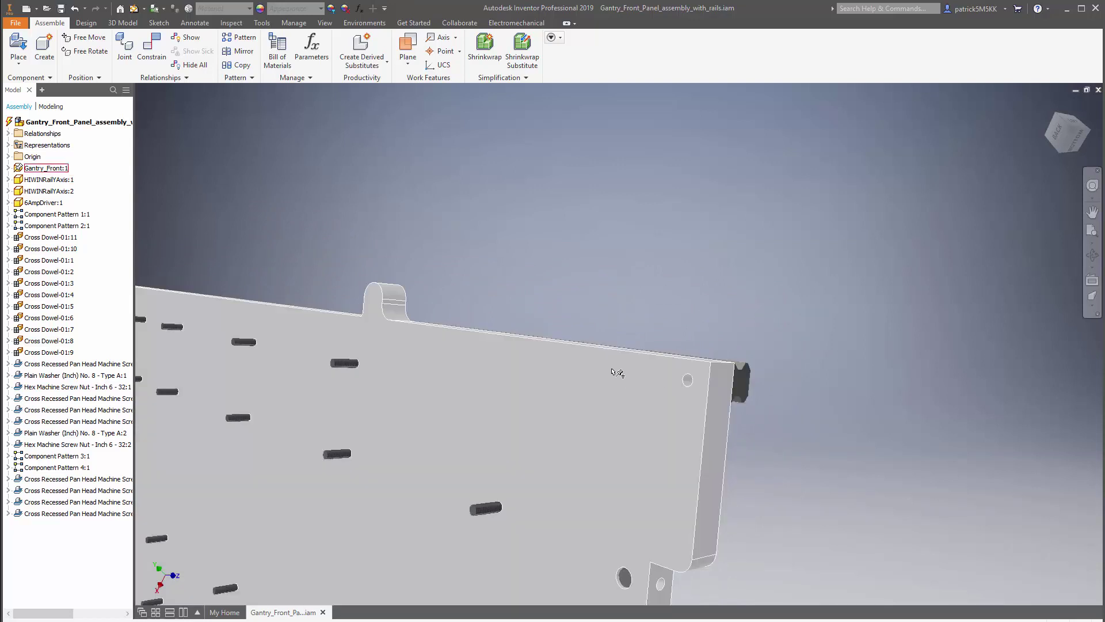
middle_click_drag(613, 372, 639, 377, "shift")
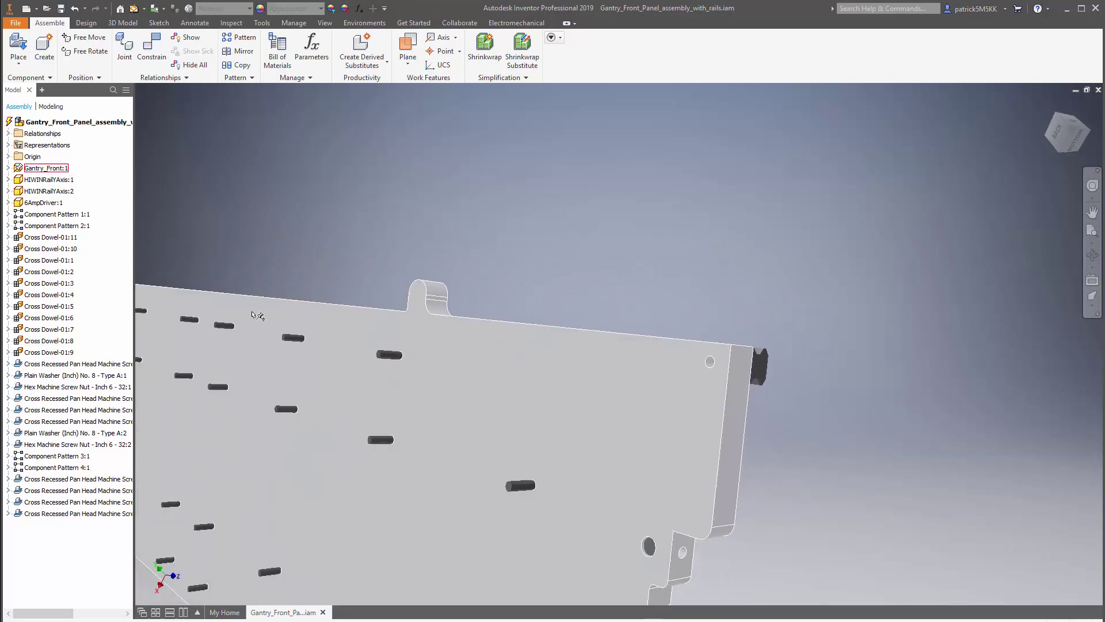
middle_click_drag(253, 313, 465, 316)
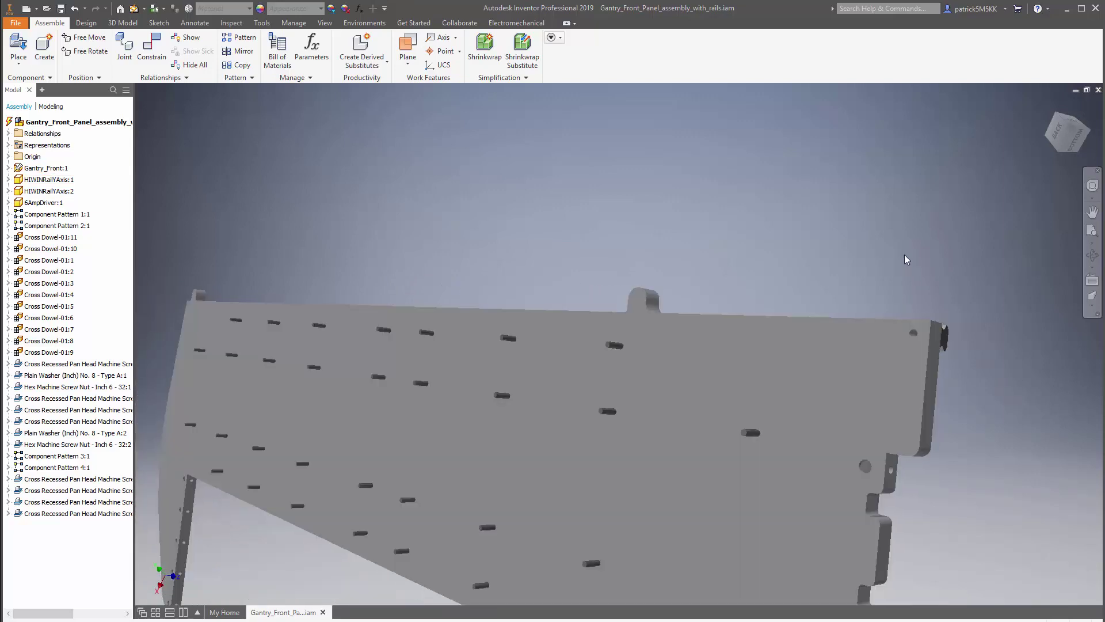
middle_click_drag(904, 255, 832, 316, "shift")
key("F5")
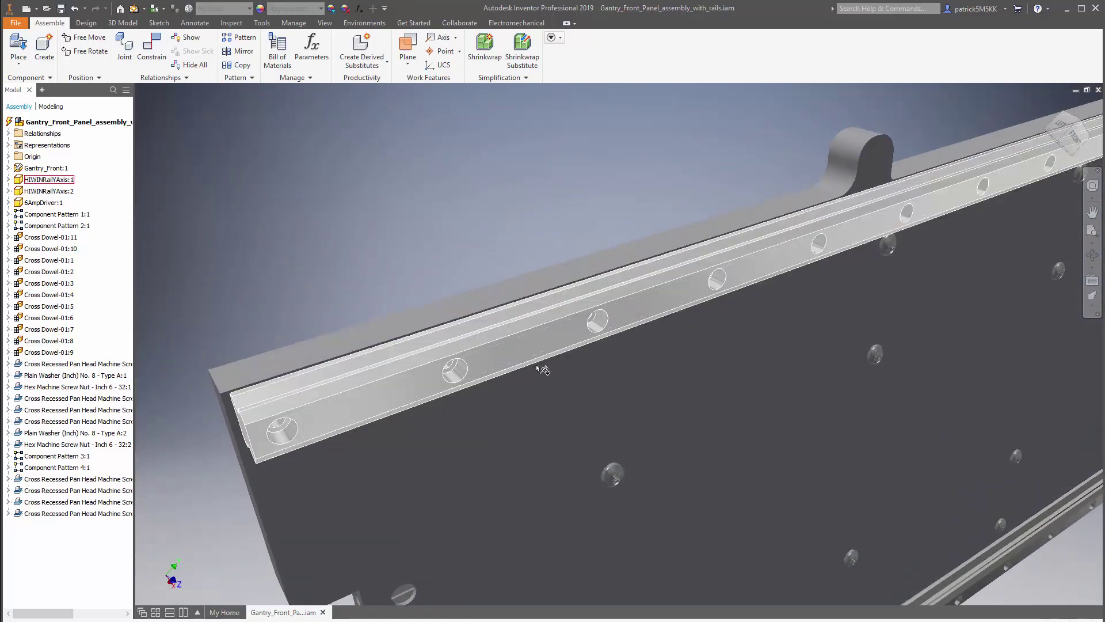
key("F5")
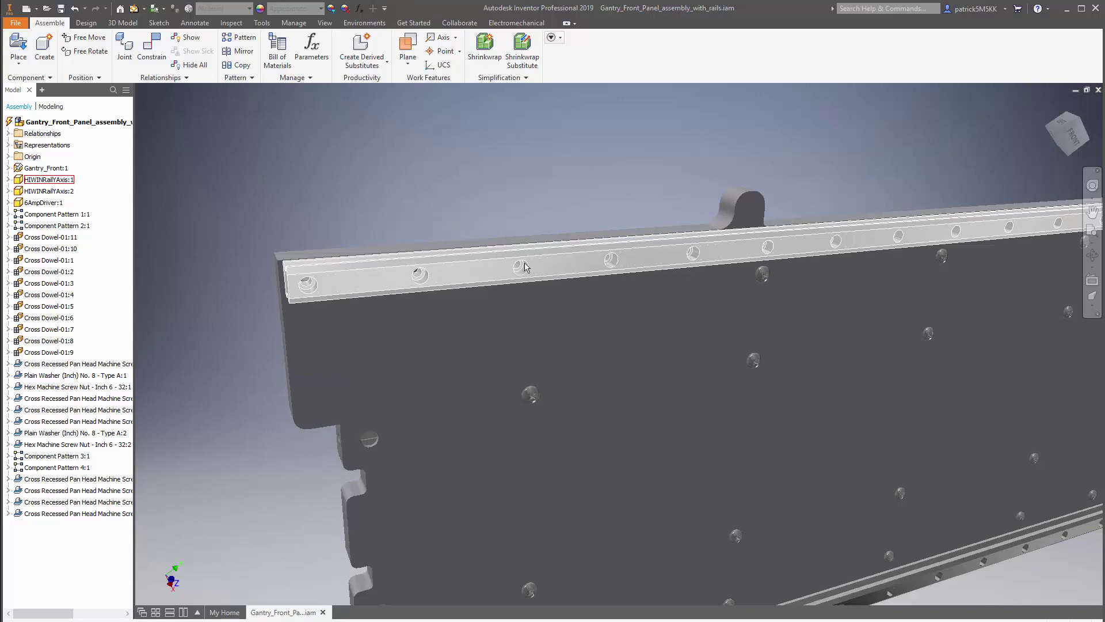
key("F6")
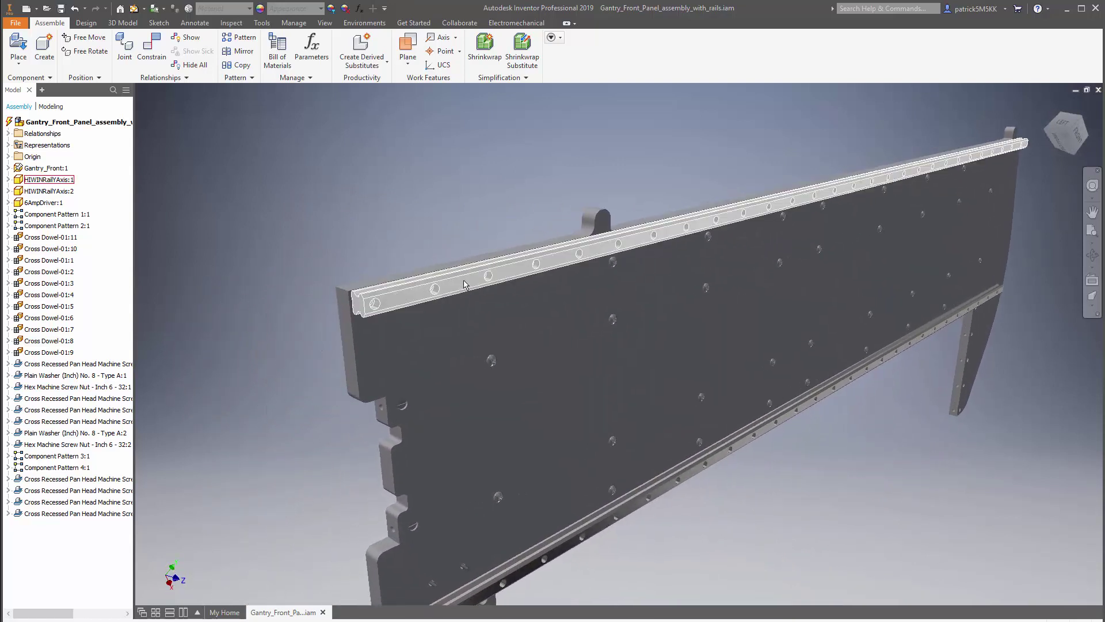
Step: Open the upper rail HIWINRailYAxis:1 from the assembly as its own part document
left_click(474, 281)
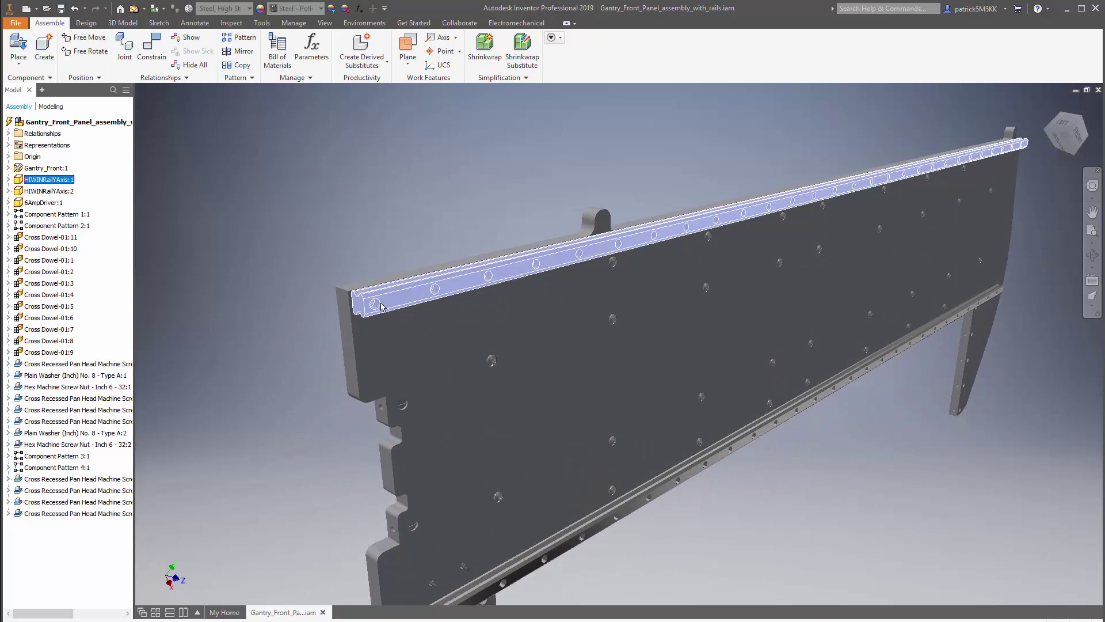
left_click(444, 347)
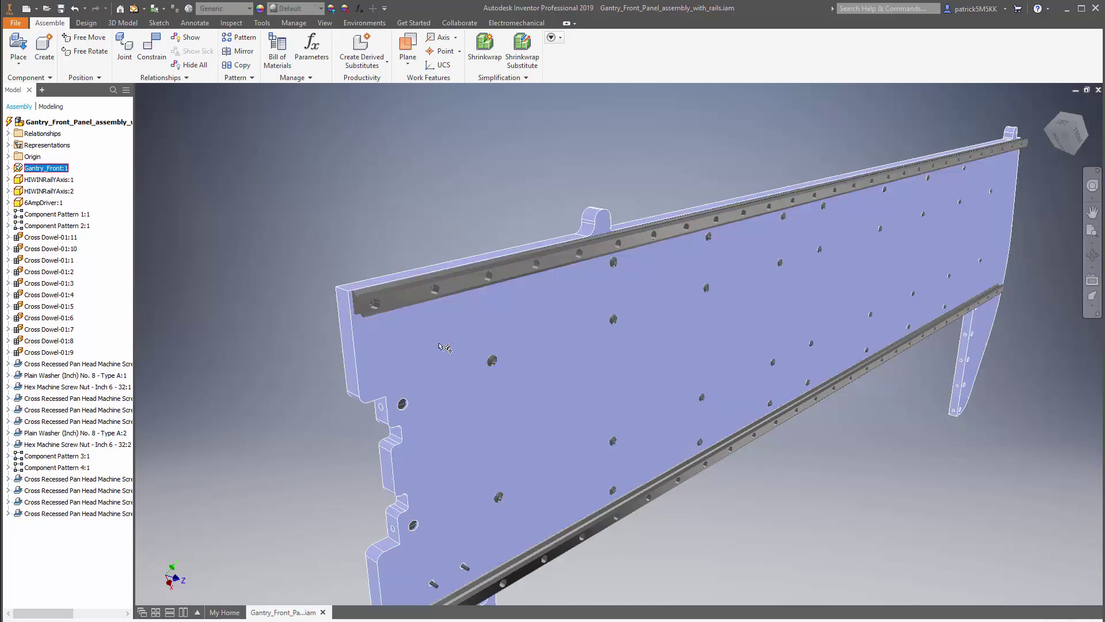
left_click(474, 286)
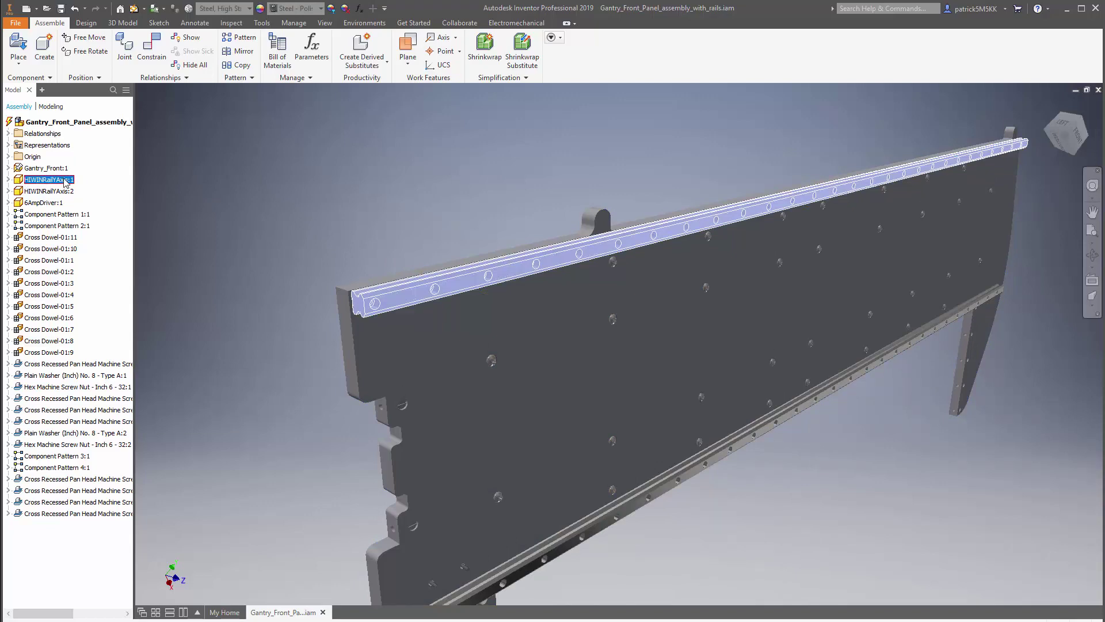
left_click(411, 196)
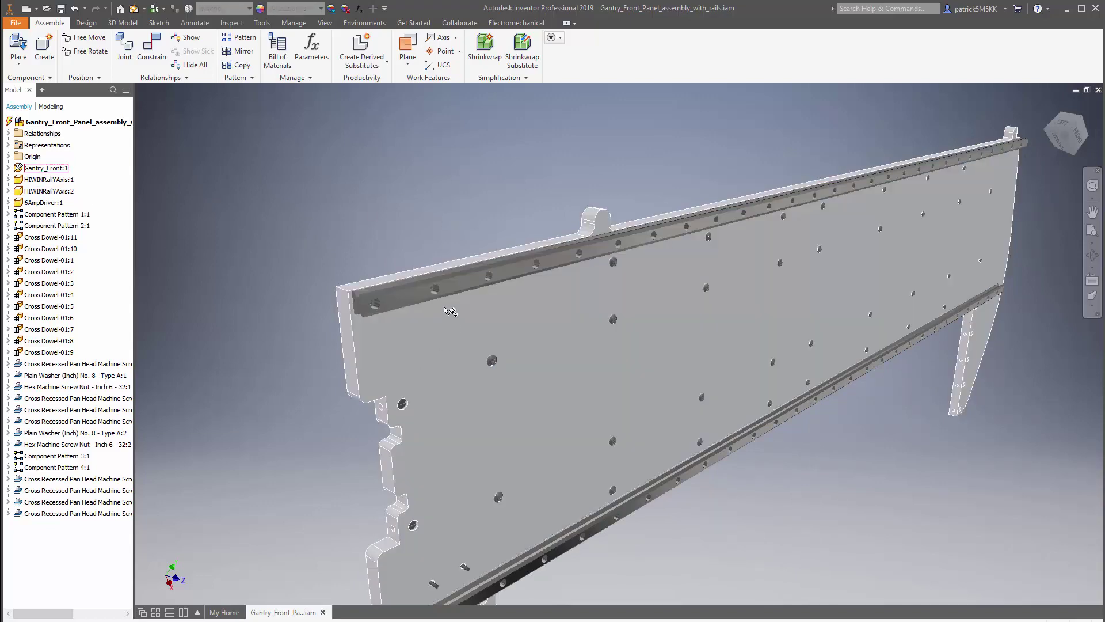
left_click(439, 290)
right_click(438, 287)
left_click(440, 256)
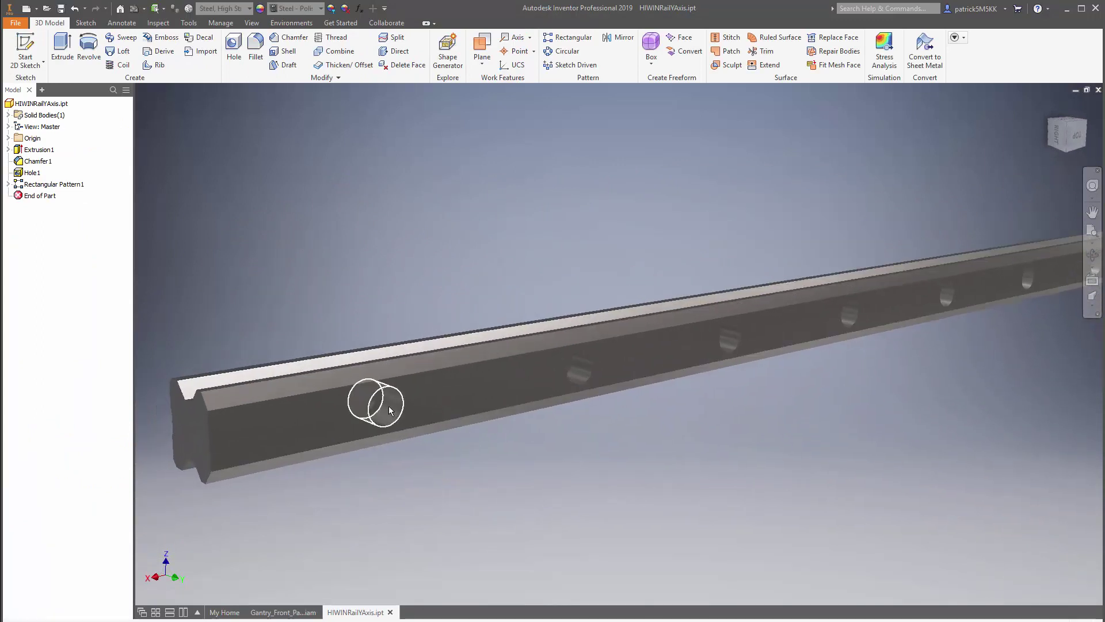
Step: Examine the counterbored holes patterned along the full length of the HIWINRailYAxis part
left_click(390, 408)
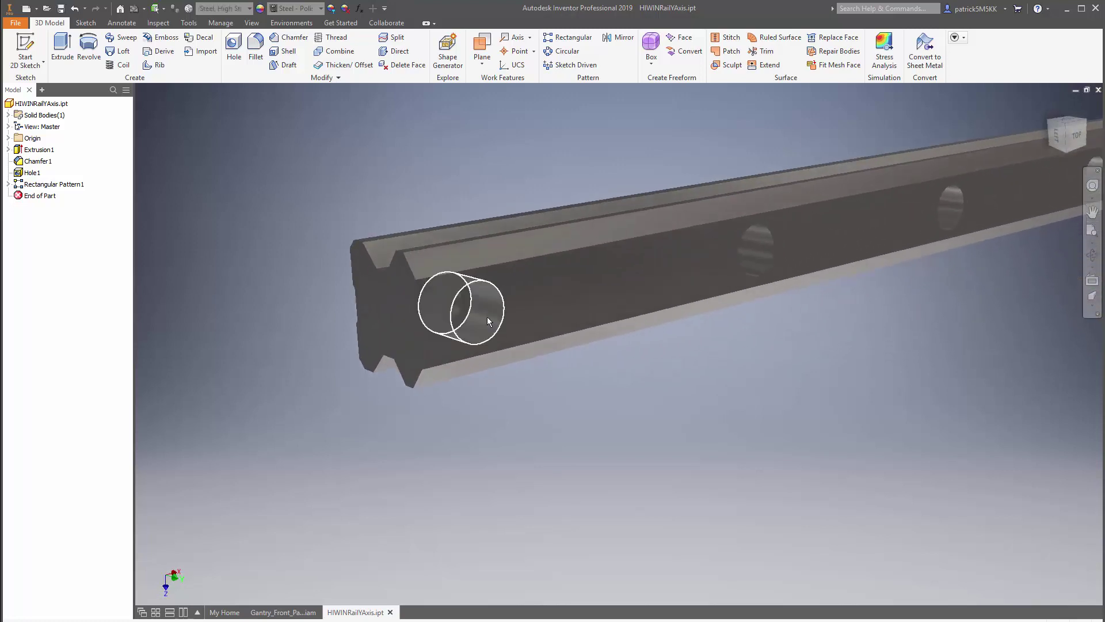
left_click(487, 317)
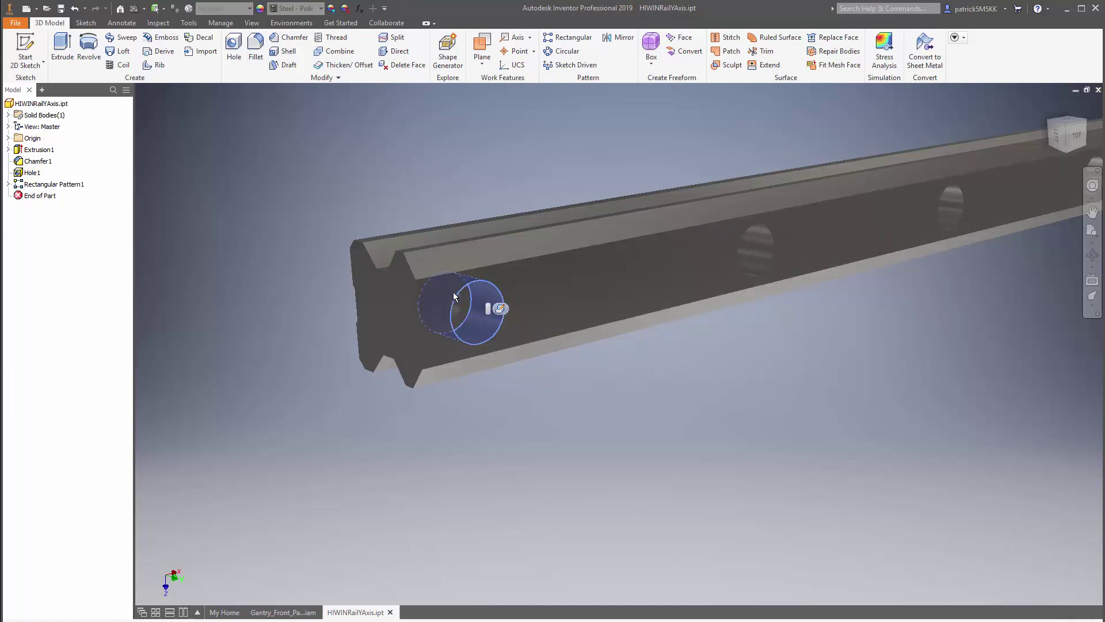
left_click(428, 174)
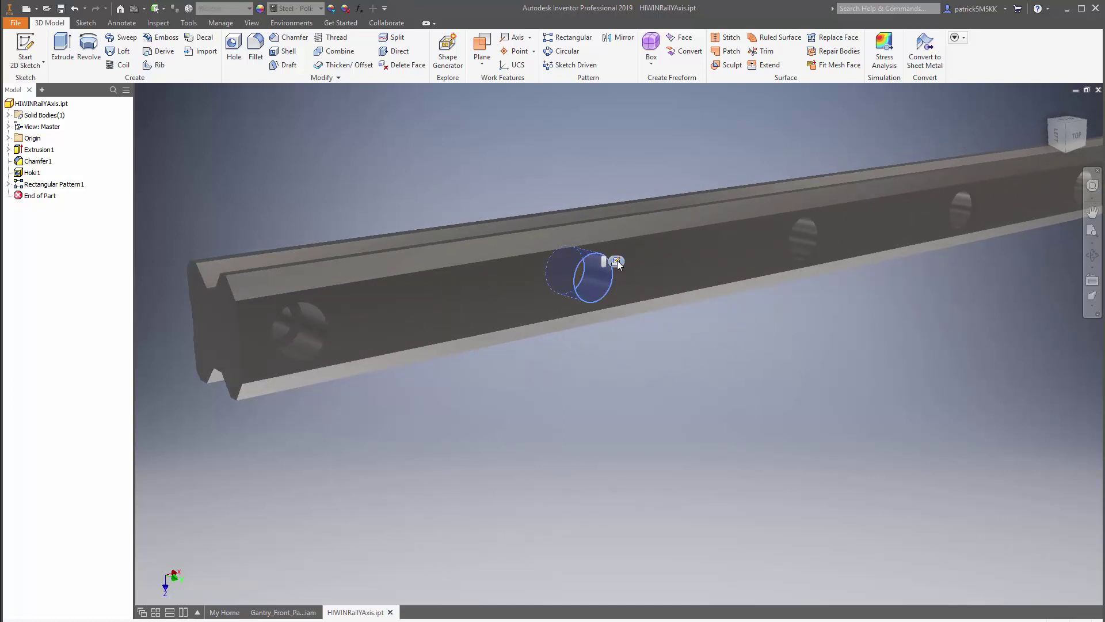
key("F6")
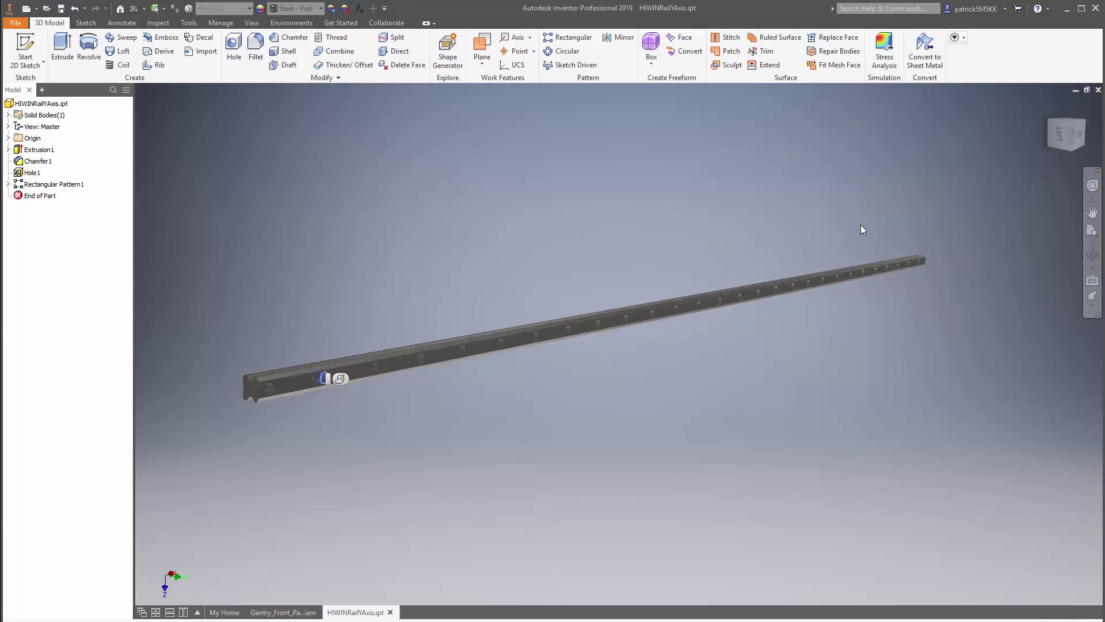
key("F5")
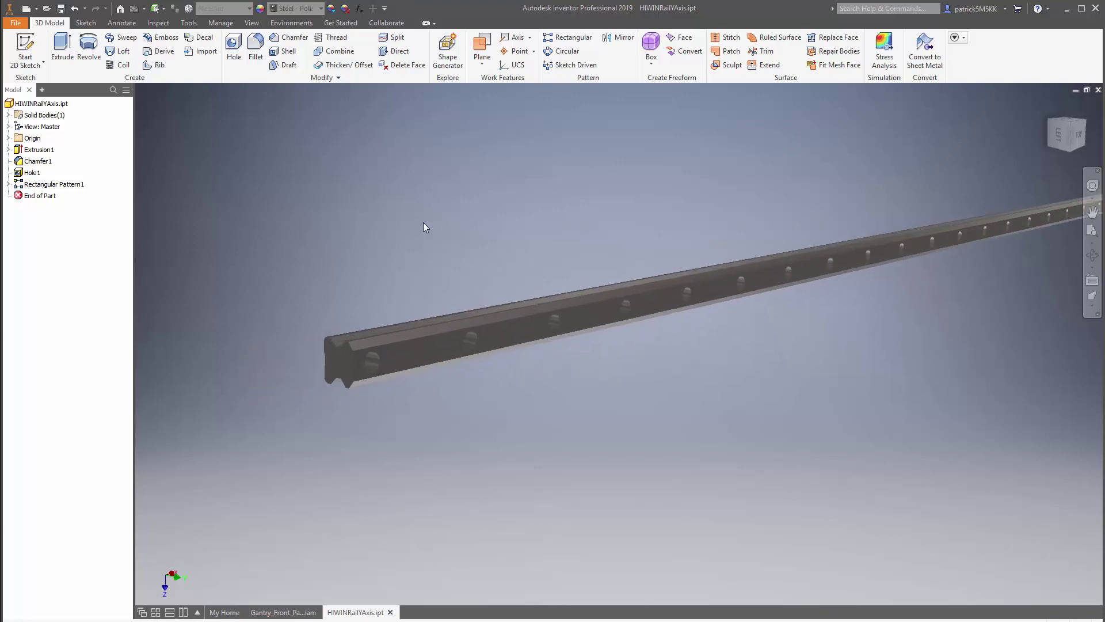
key("F5")
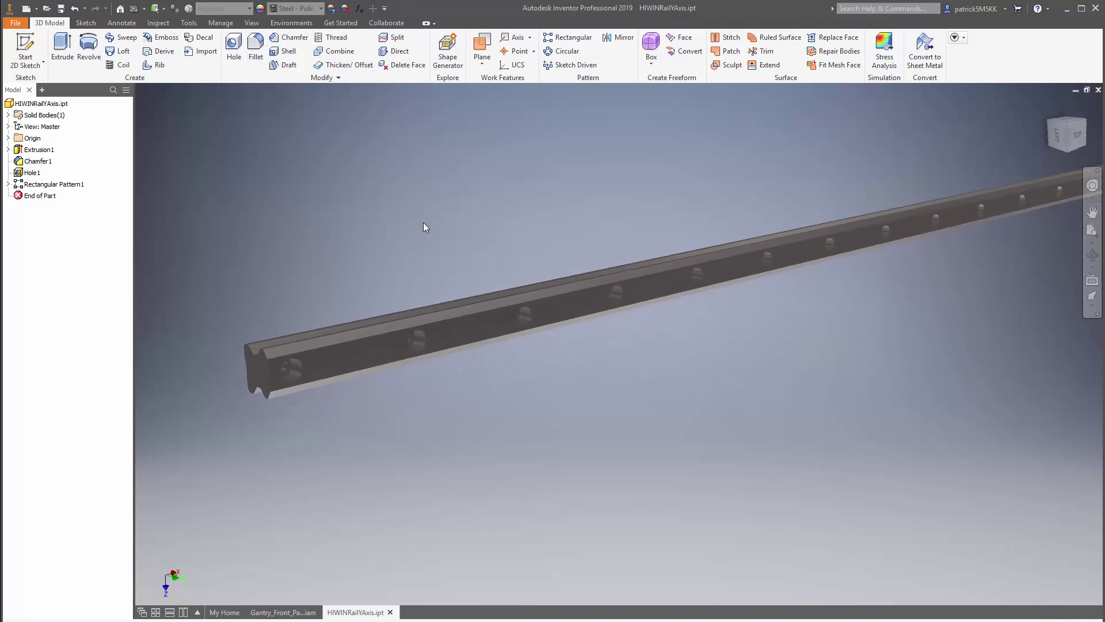
Step: Review the rail part's parameters, including HIWINRail_Hole_Spacing and the linked TravelBox and ZY_Plate values
left_click(358, 9)
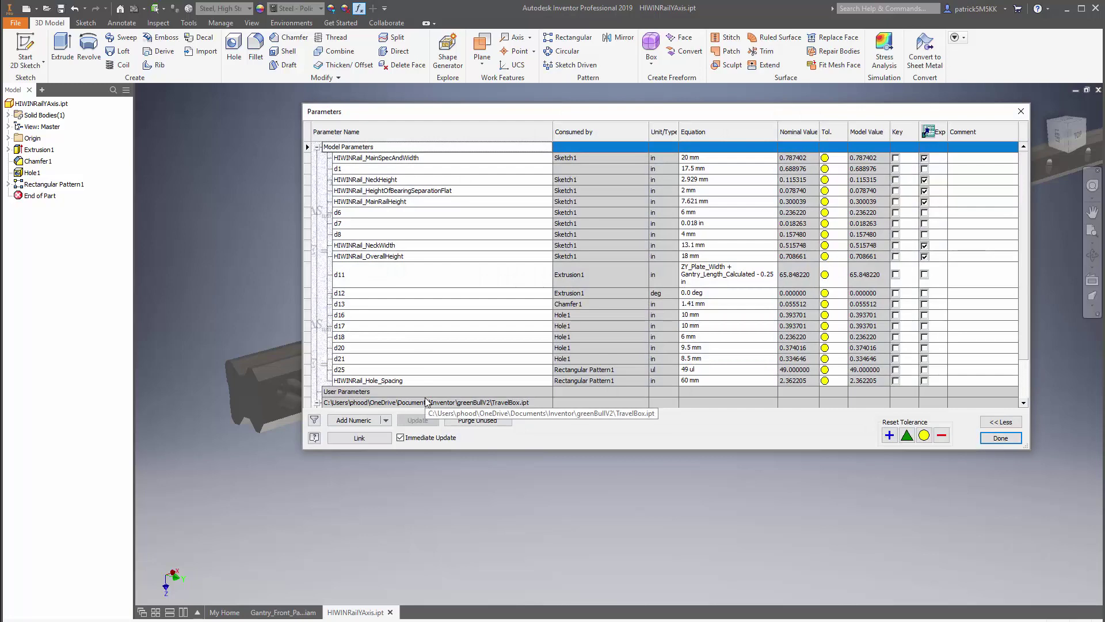
scroll(434, 275, "down", 2)
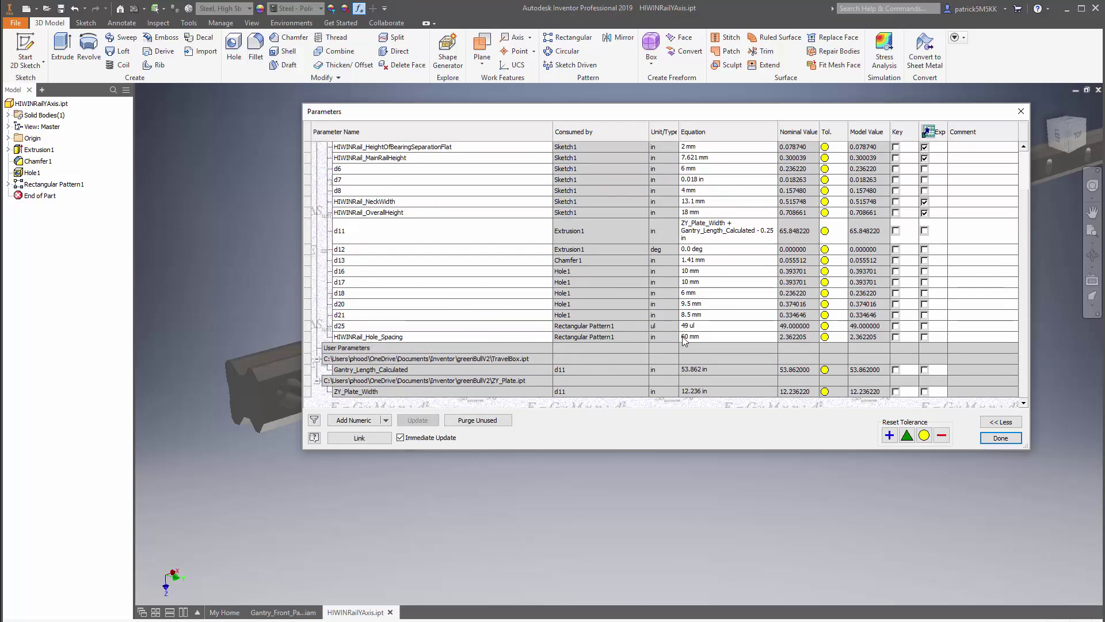
left_click(1000, 438)
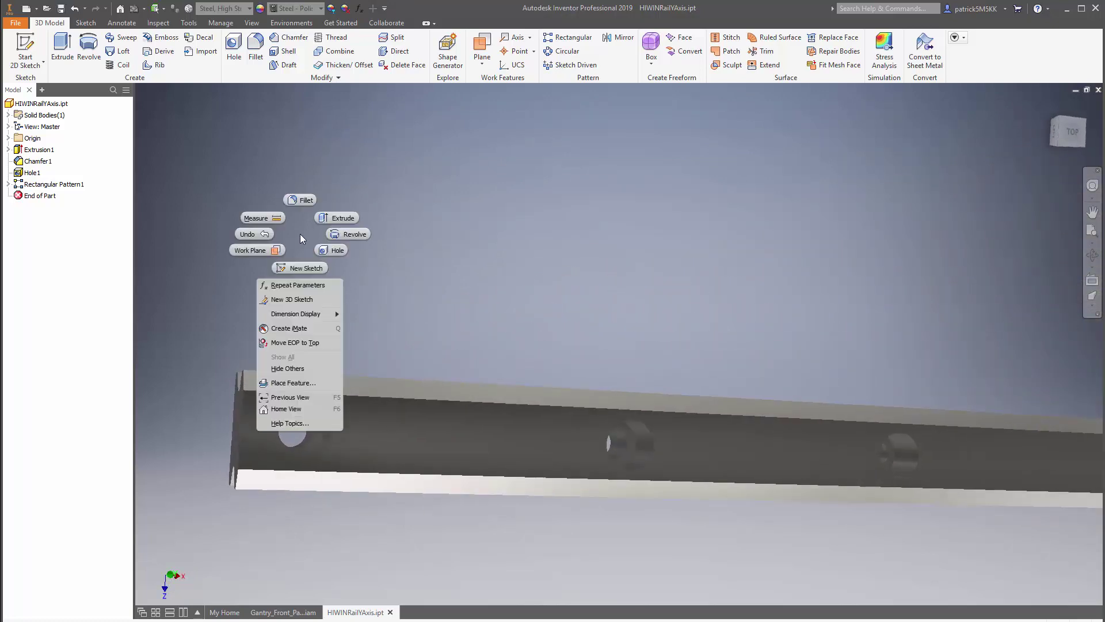
Step: Measure the center distance between the first two counterbored holes at the rail's end
left_click(260, 218)
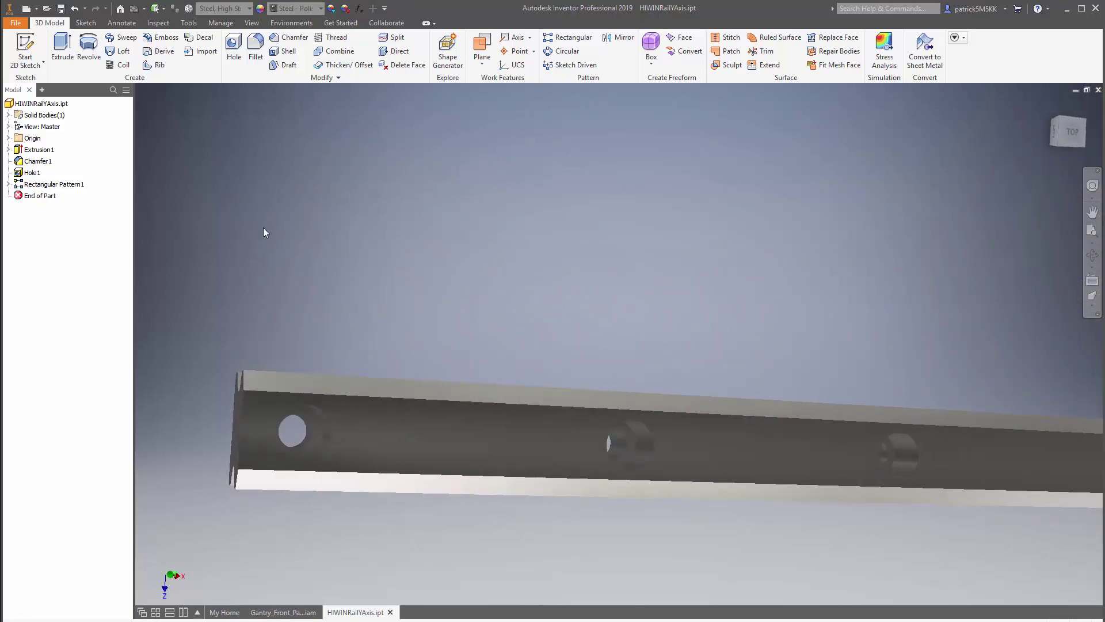
left_click(316, 443)
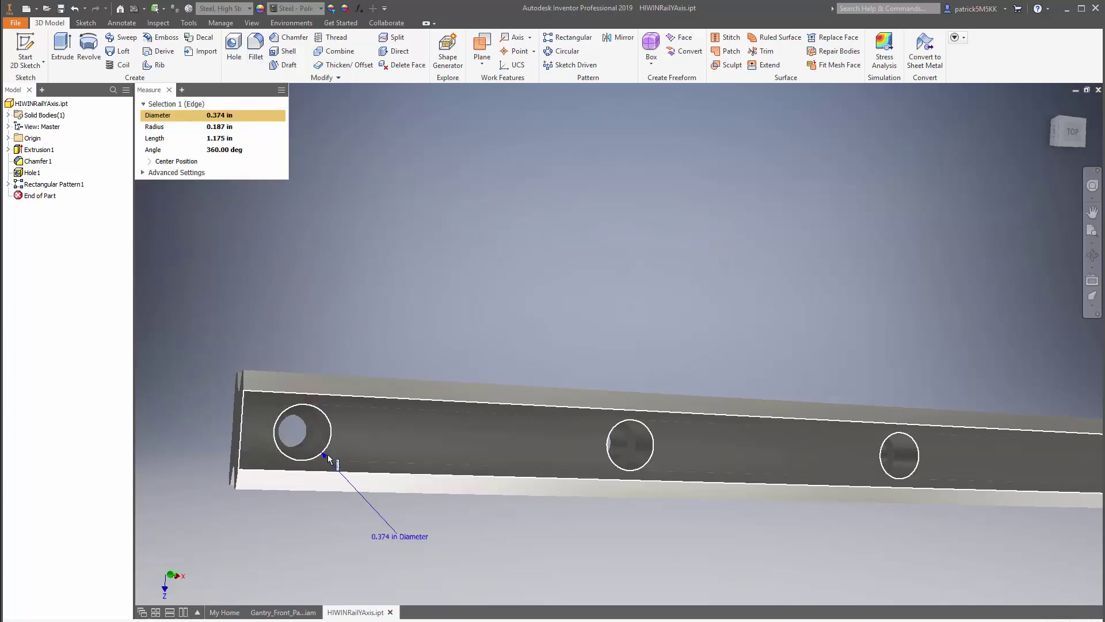
left_click(614, 460)
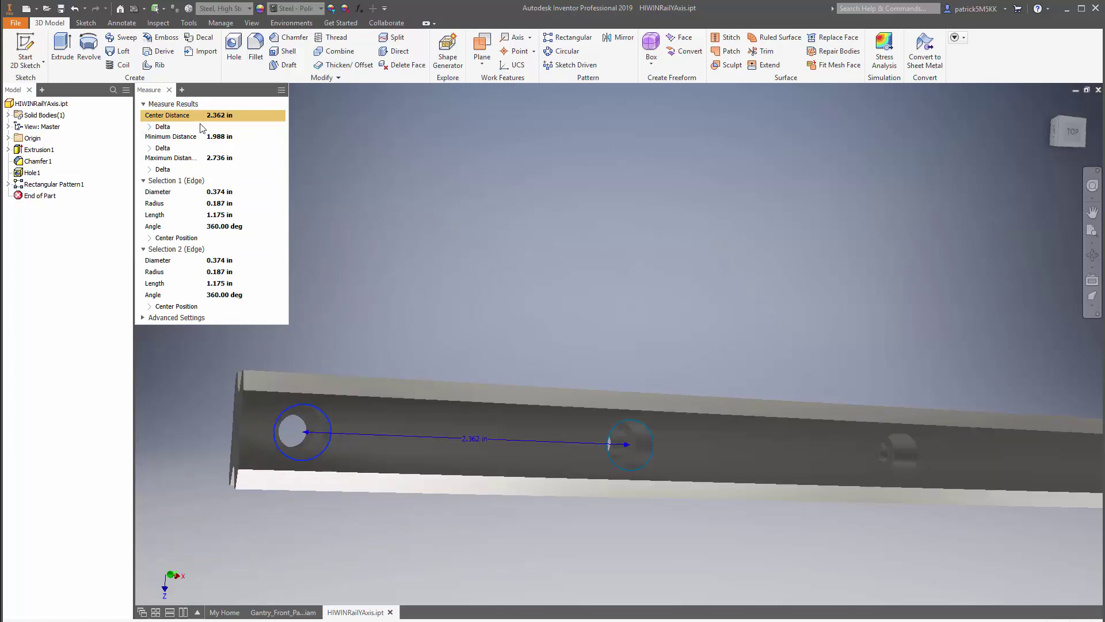
mouse_move(217, 118)
mouse_move(474, 440)
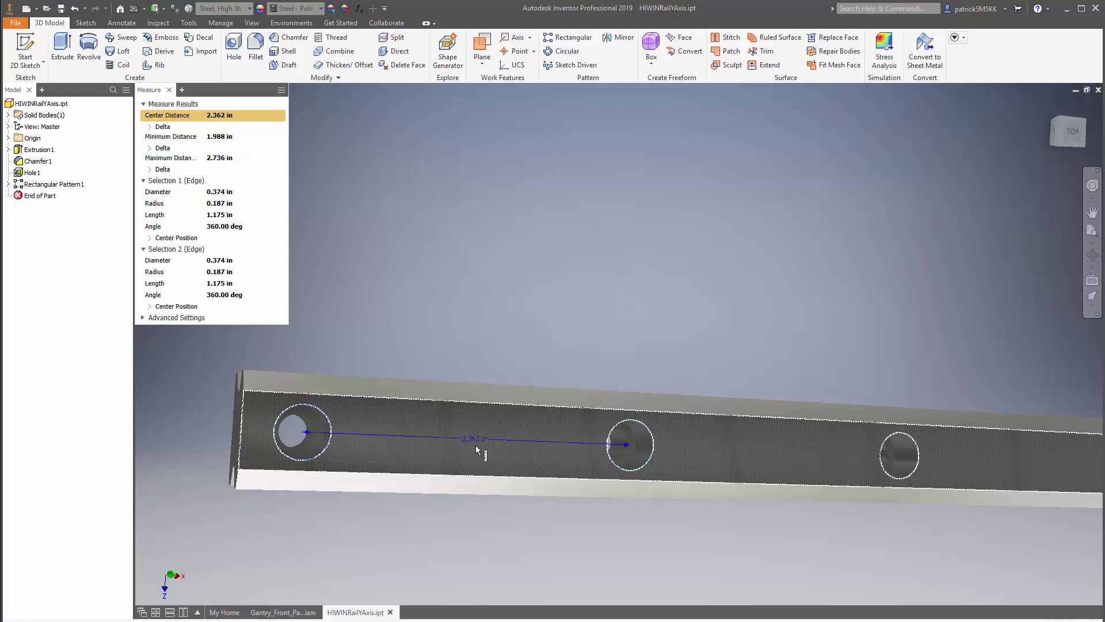
scroll(475, 444, "up", 5)
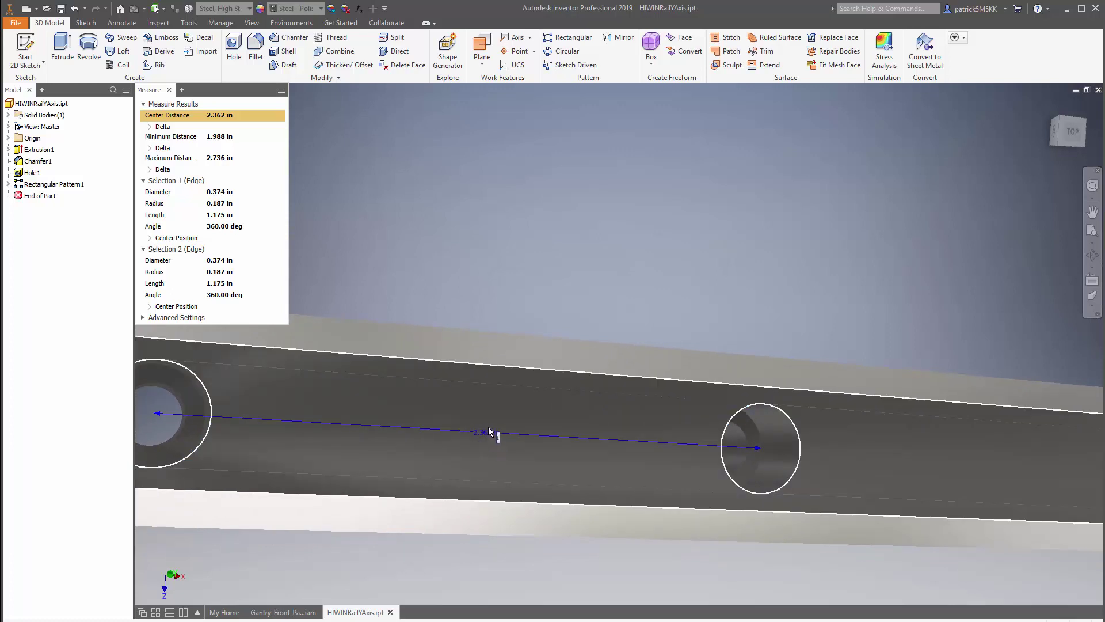
scroll(487, 419, "down", 3)
scroll(489, 416, "down", 1)
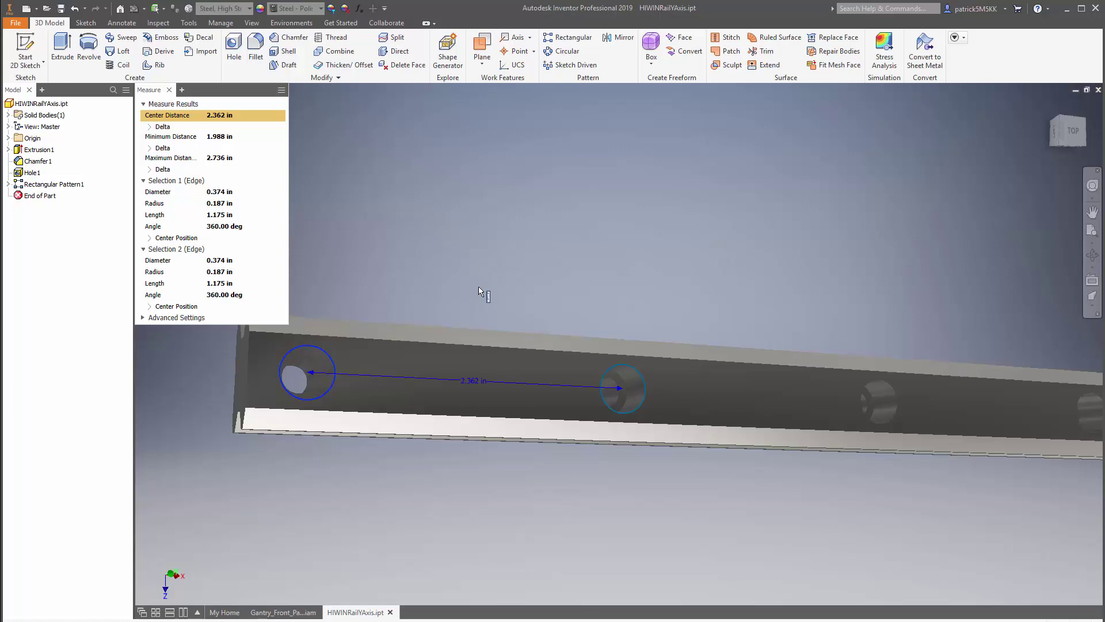
Step: Close the HIWINRailYAxis part without saving and open Gantry_Front:1 from the assembly as its own part document
key("Escape")
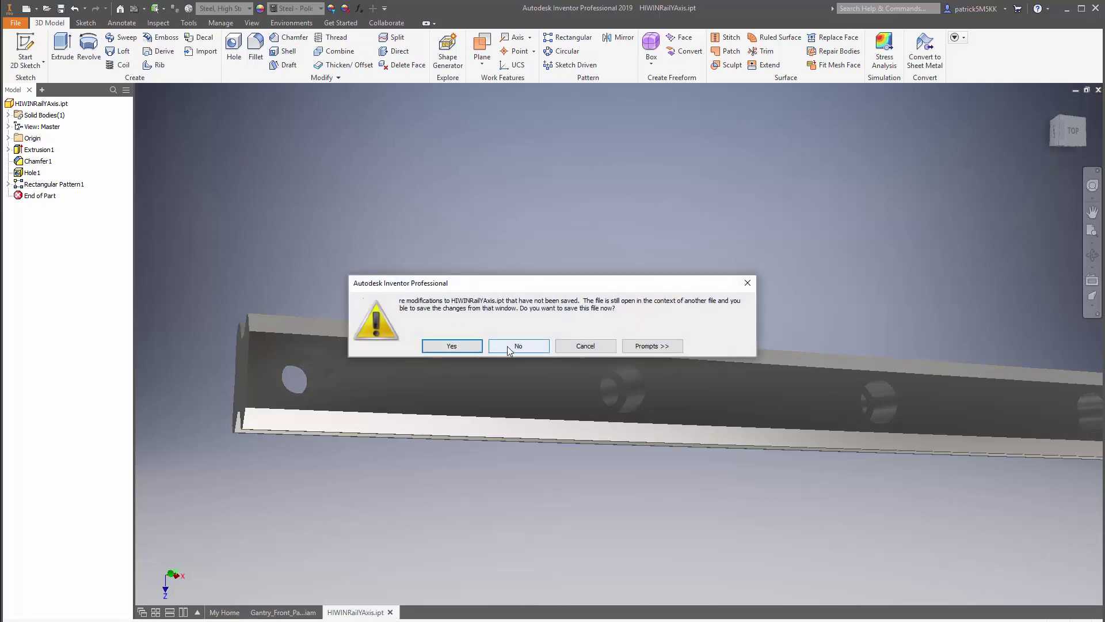
left_click(508, 347)
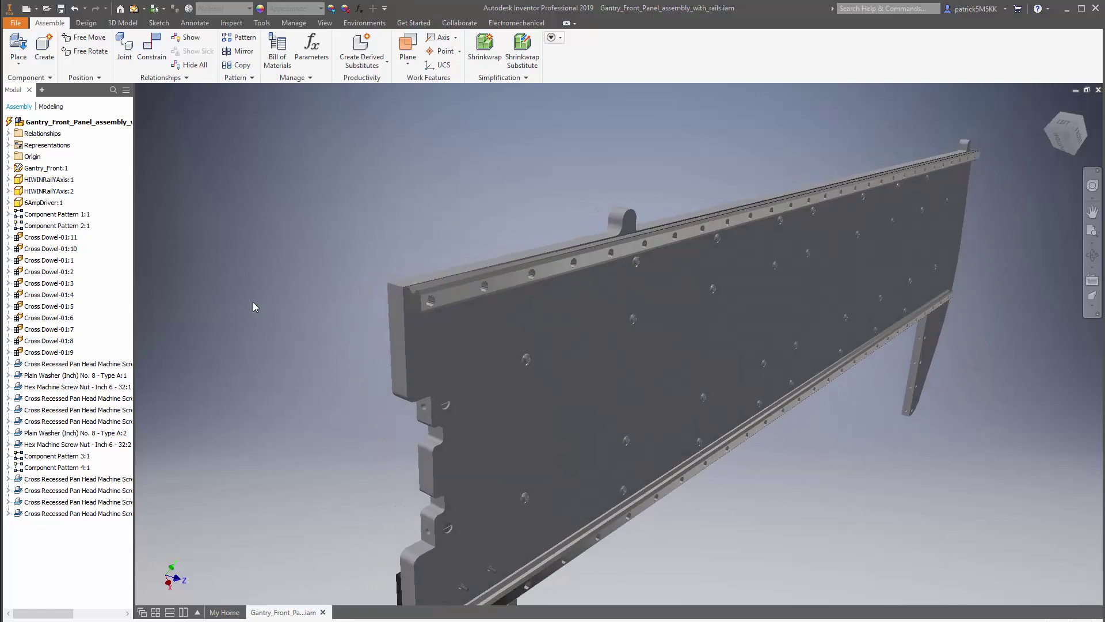
middle_click_drag(253, 301, 575, 320, "shift")
left_click(631, 320)
right_click(631, 320)
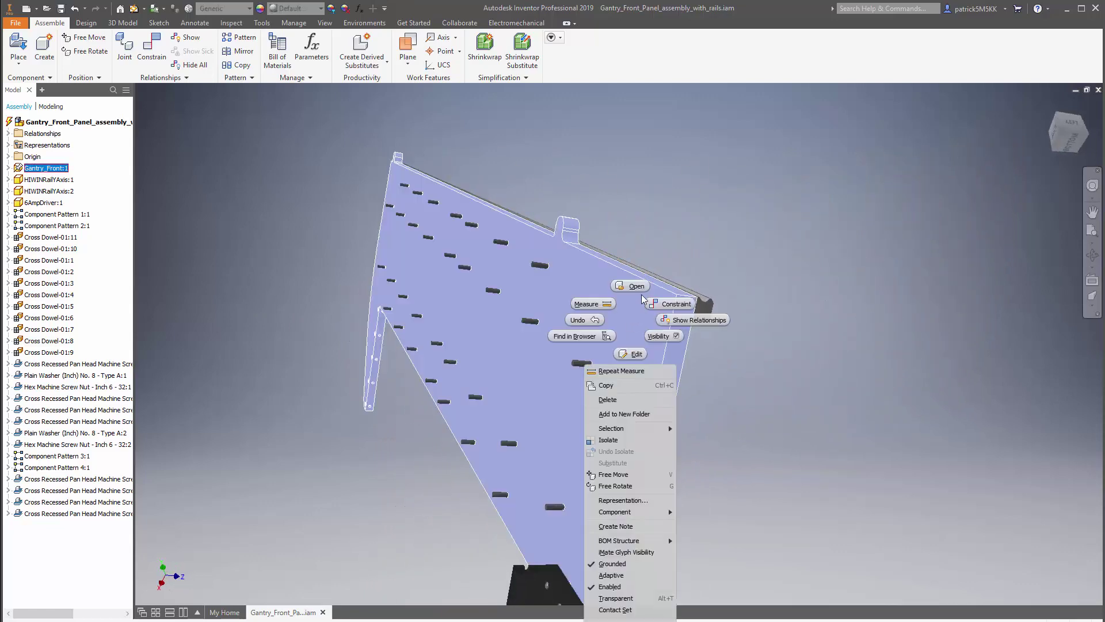
left_click(635, 287)
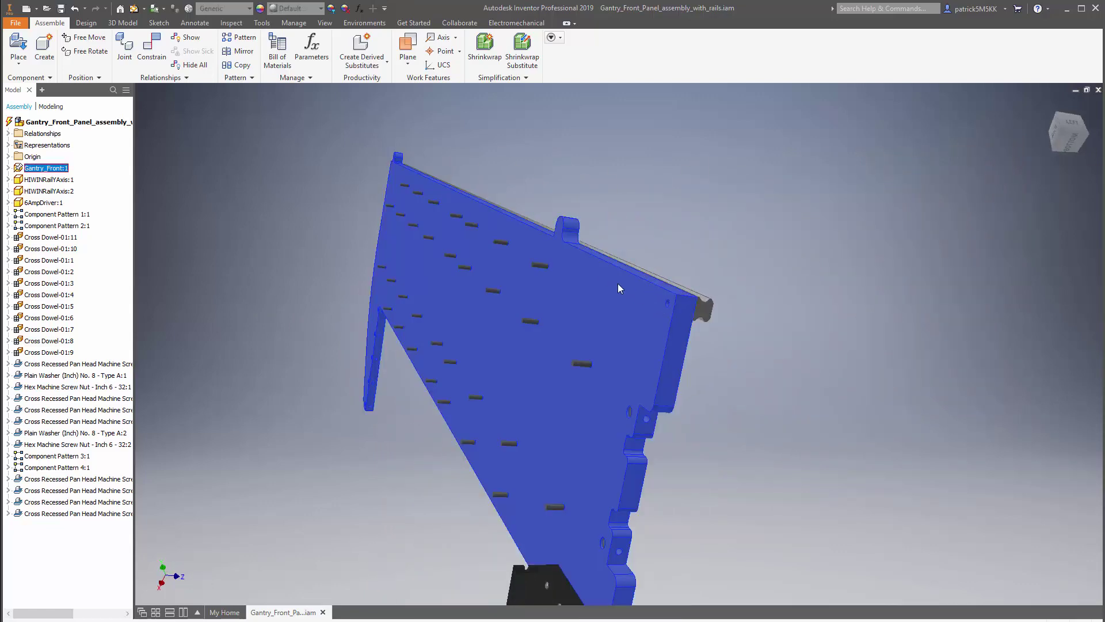
Step: Examine the first rail mounting hole in the upper corner of the gantry front panel and the surrounding face
key("Page_Up")
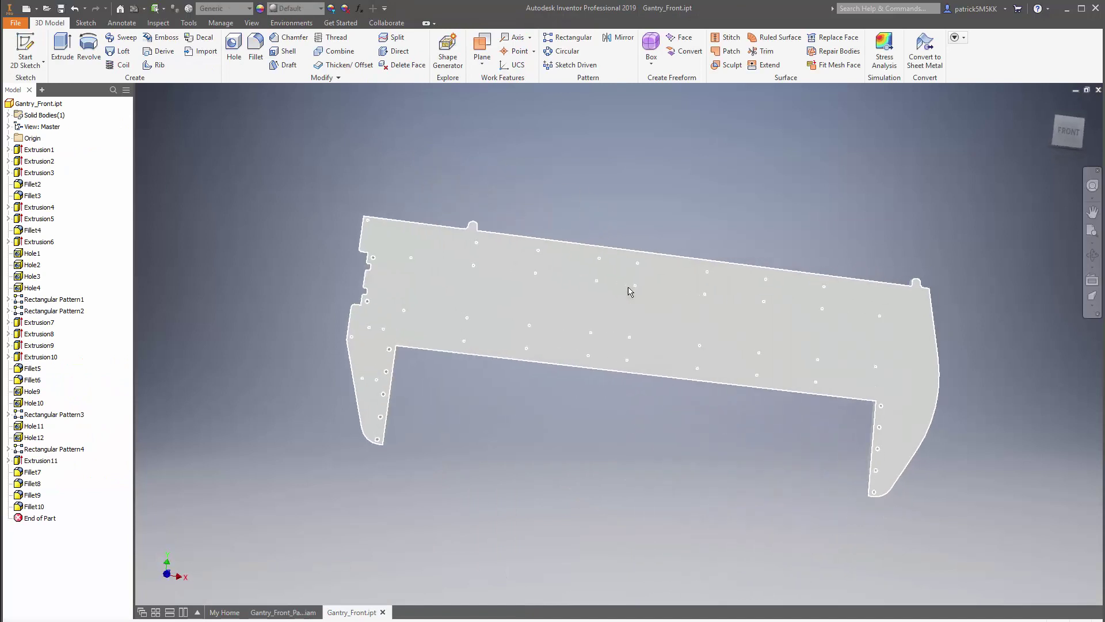
left_click(629, 291)
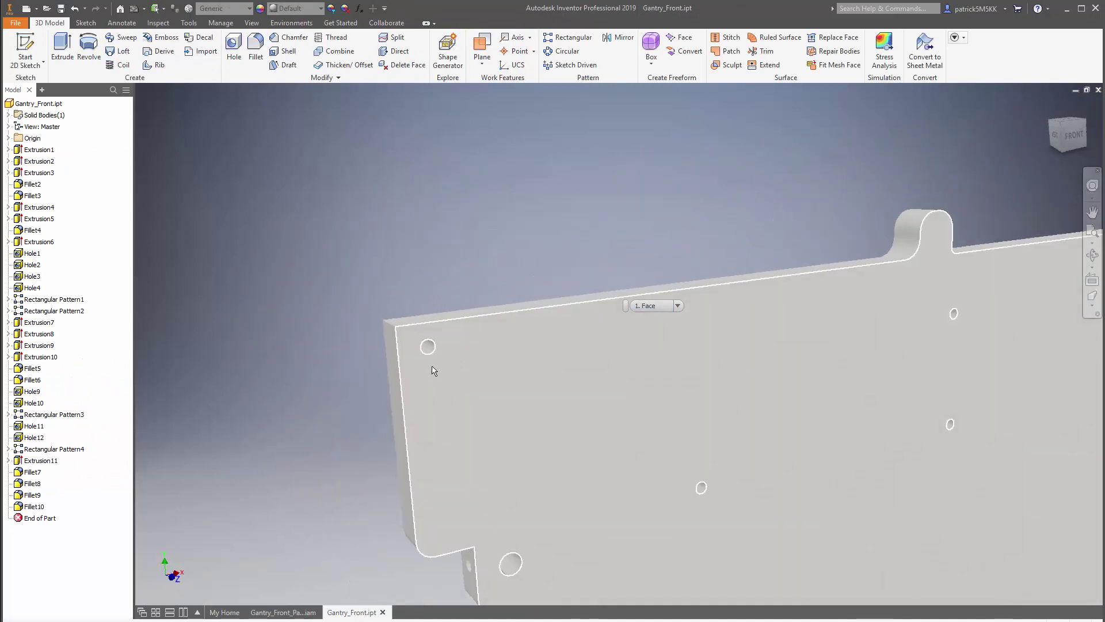
key("Escape")
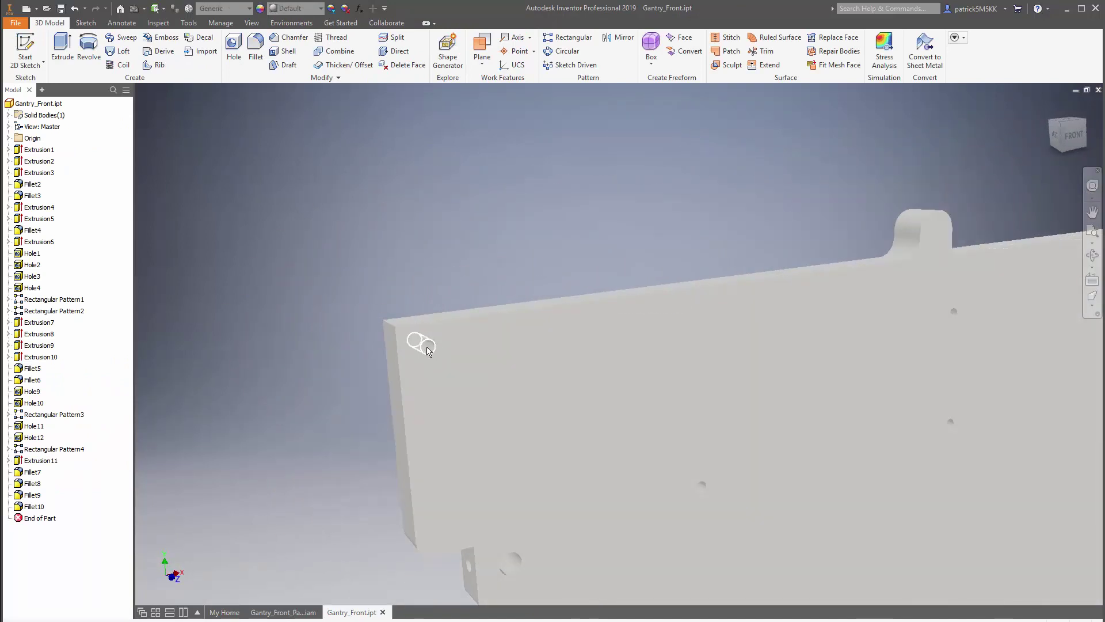
left_click(1004, 276)
key("Page_Up")
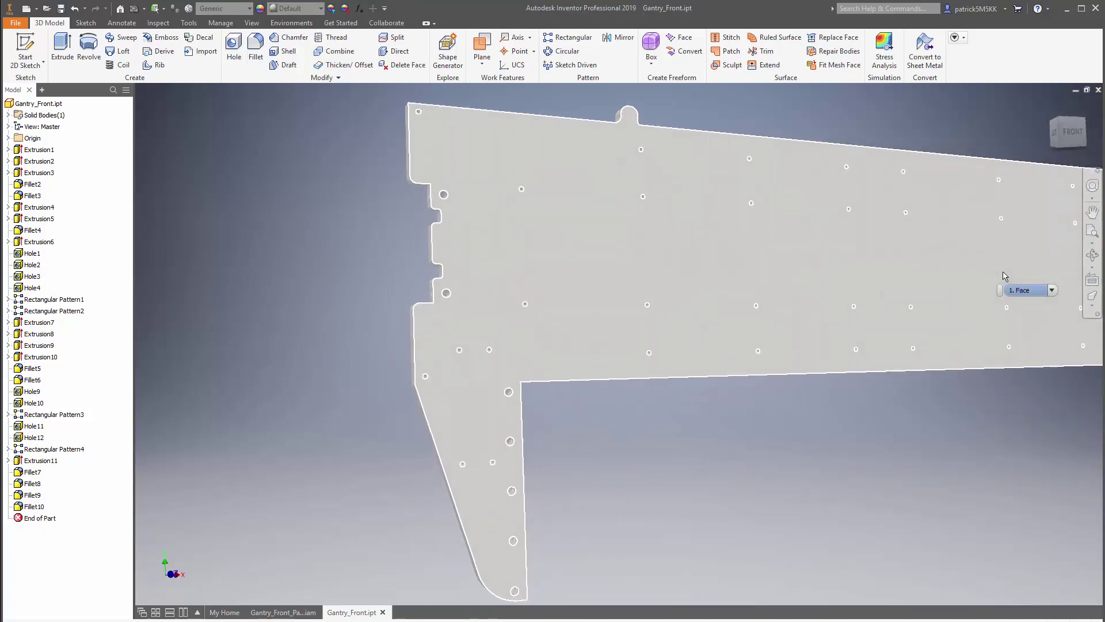
middle_click_drag(1004, 277, 492, 350, "shift")
key("F5")
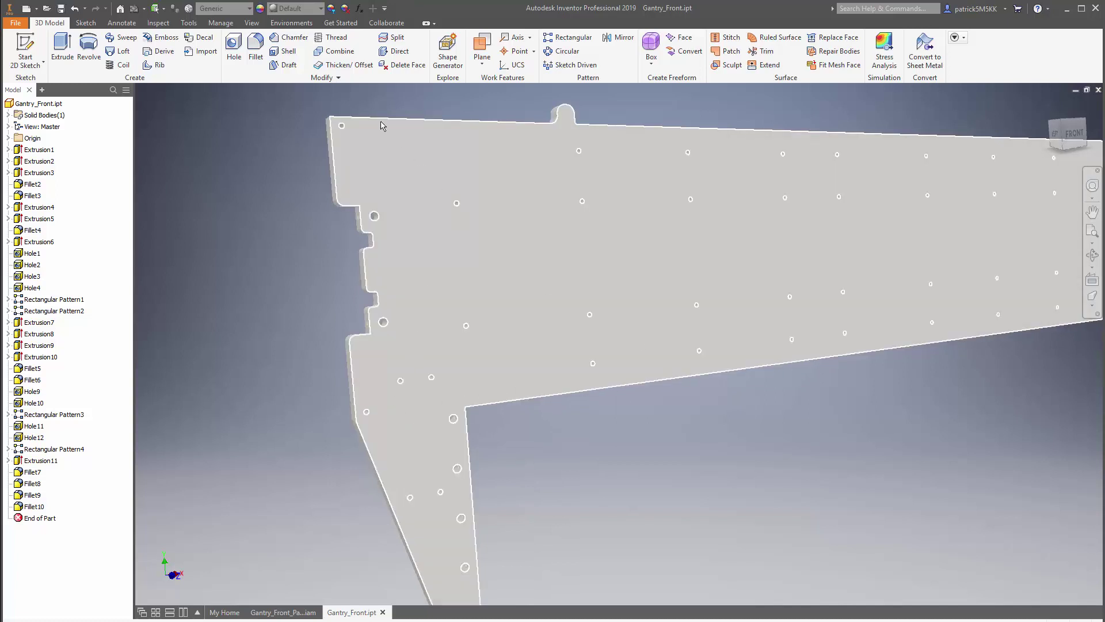
key("F5")
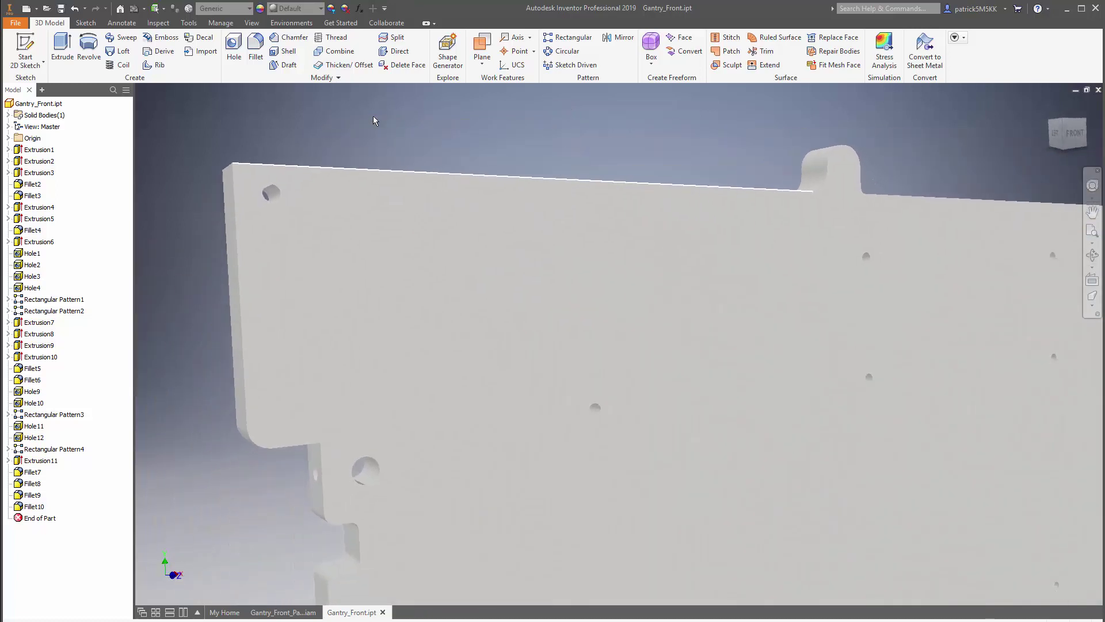
key("F5")
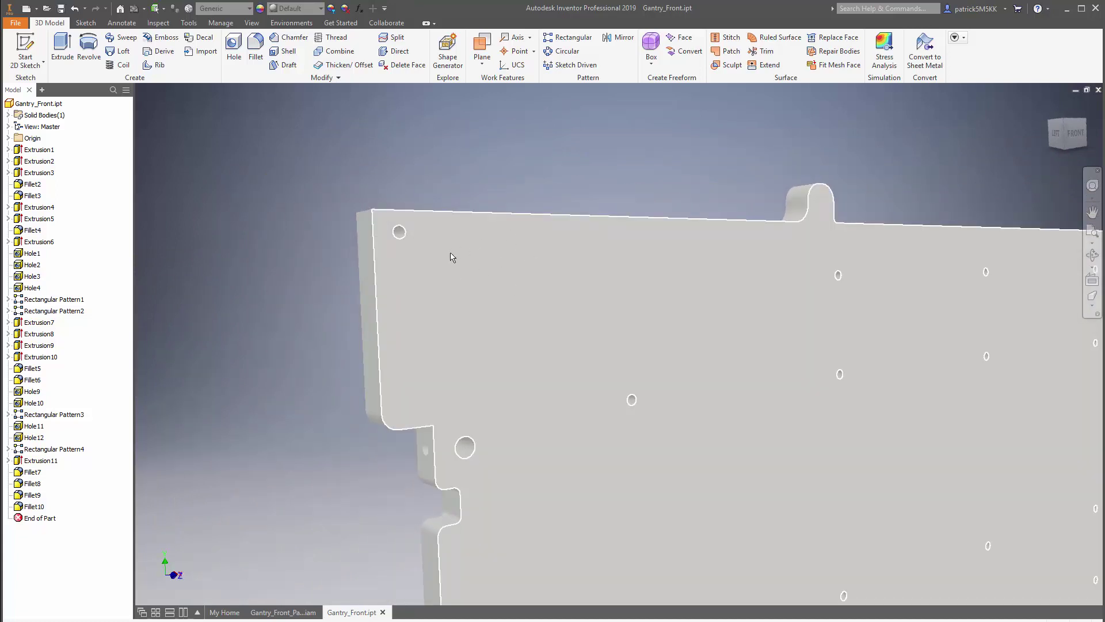
key("F5")
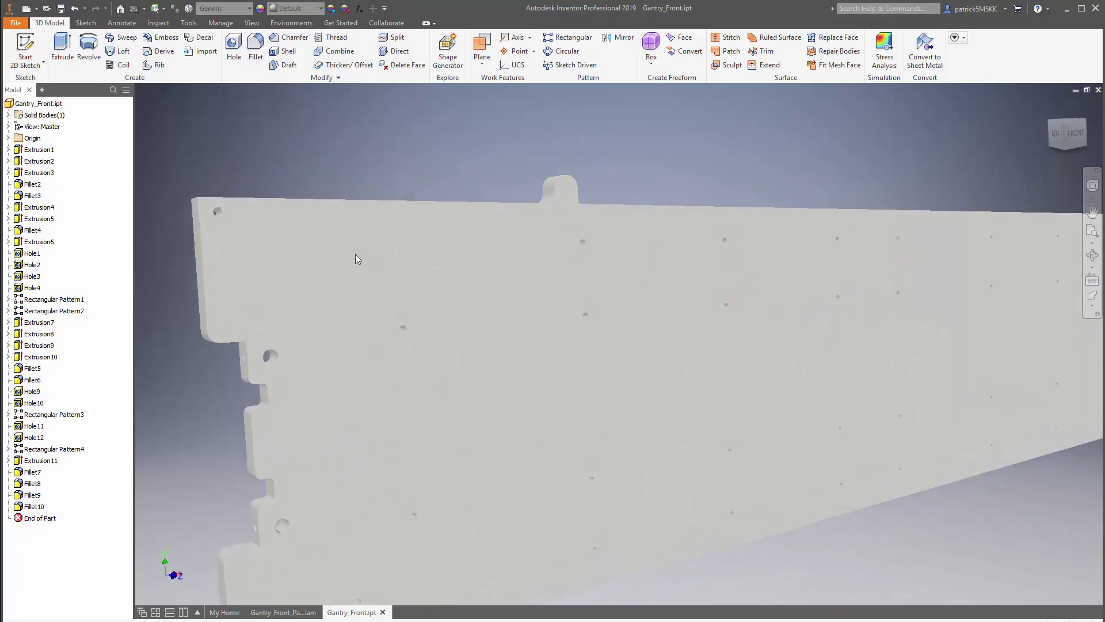
Step: Start a 2D sketch on the panel's large front face and project the upper corner hole's edge into it
left_click(345, 256)
right_click(345, 257)
left_click(317, 249)
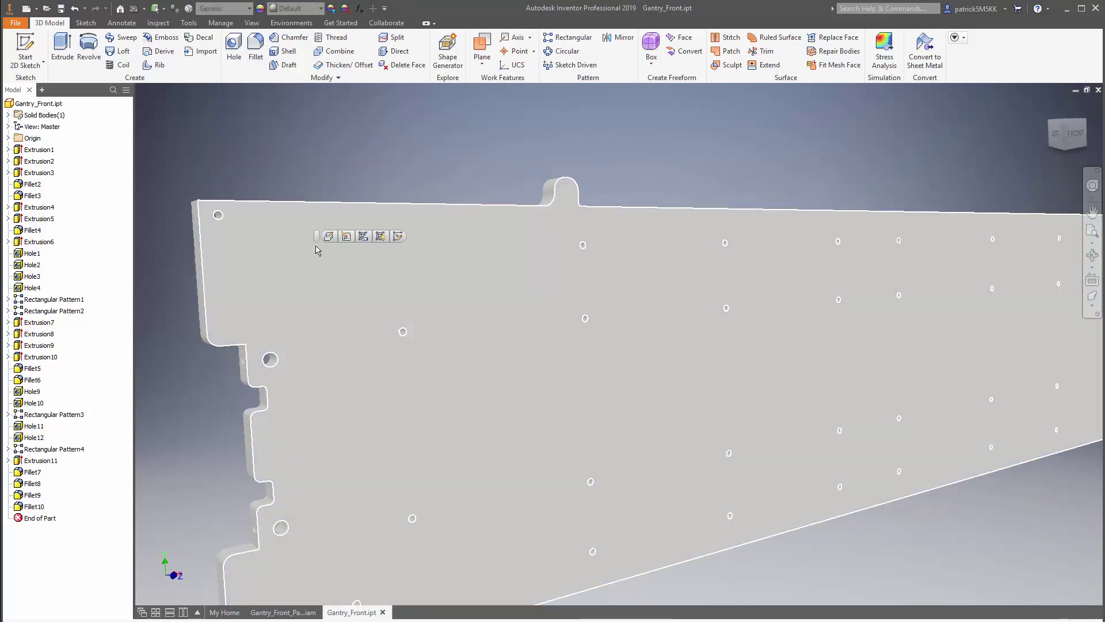
left_click(399, 236)
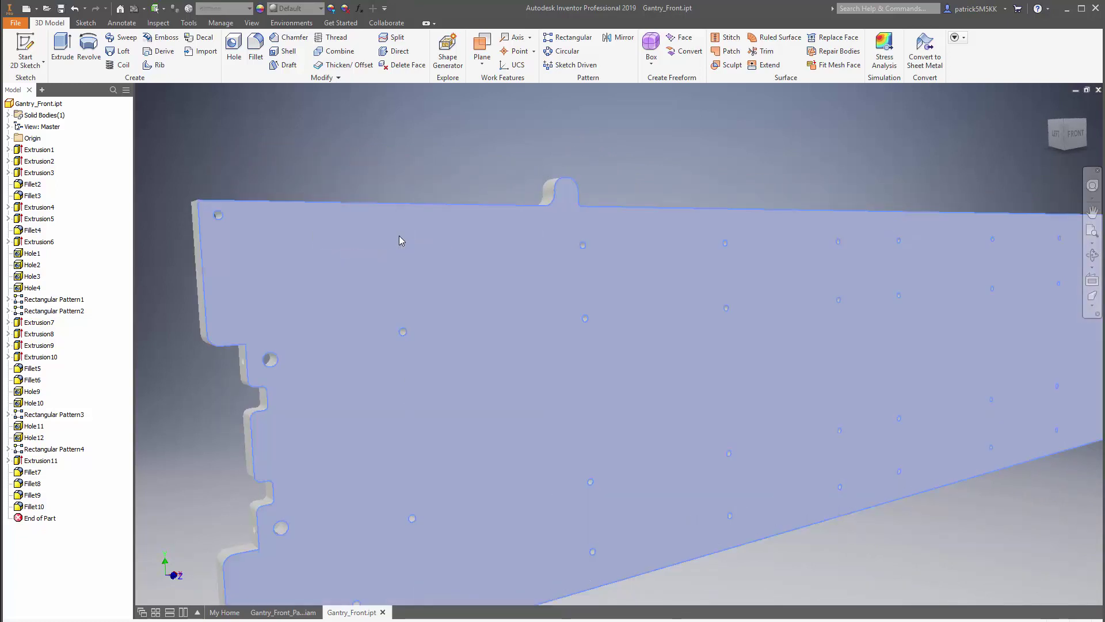
left_click(400, 236)
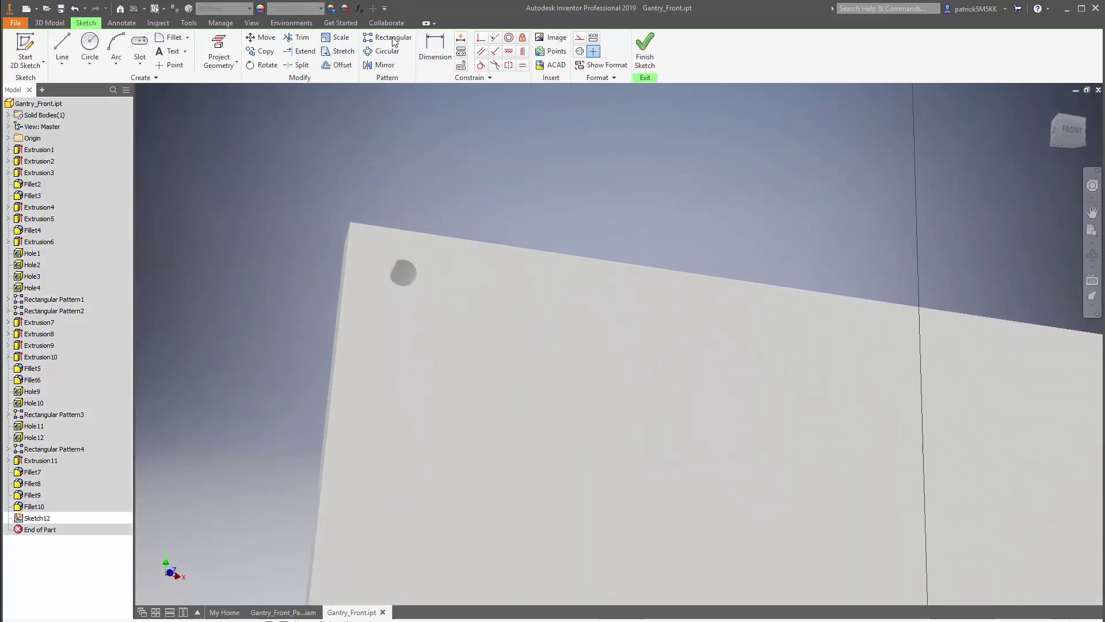
left_click(230, 54)
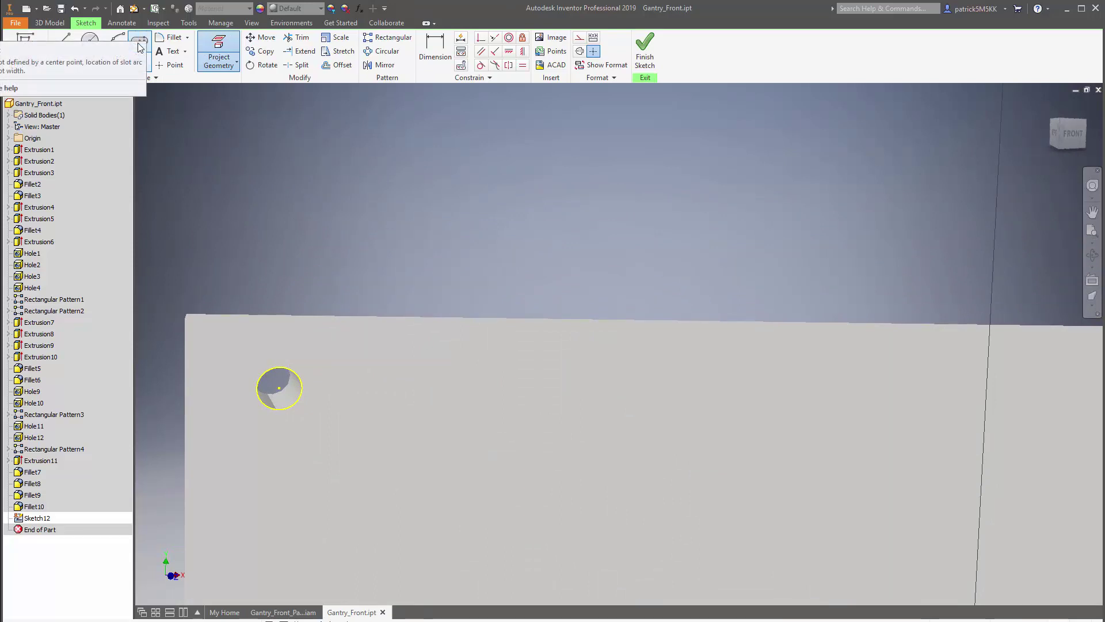
Step: Sketch a horizontal Center Point slot beside the projected hole, about 1.51 in from center to arc center and 1.55 in wide
left_click(143, 64)
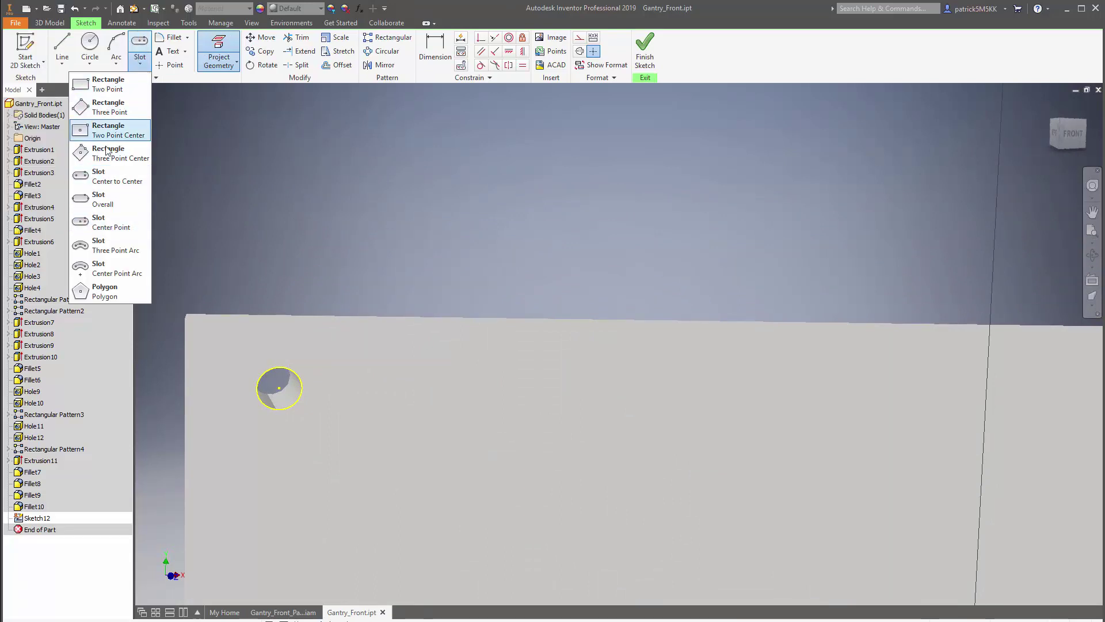
left_click(95, 221)
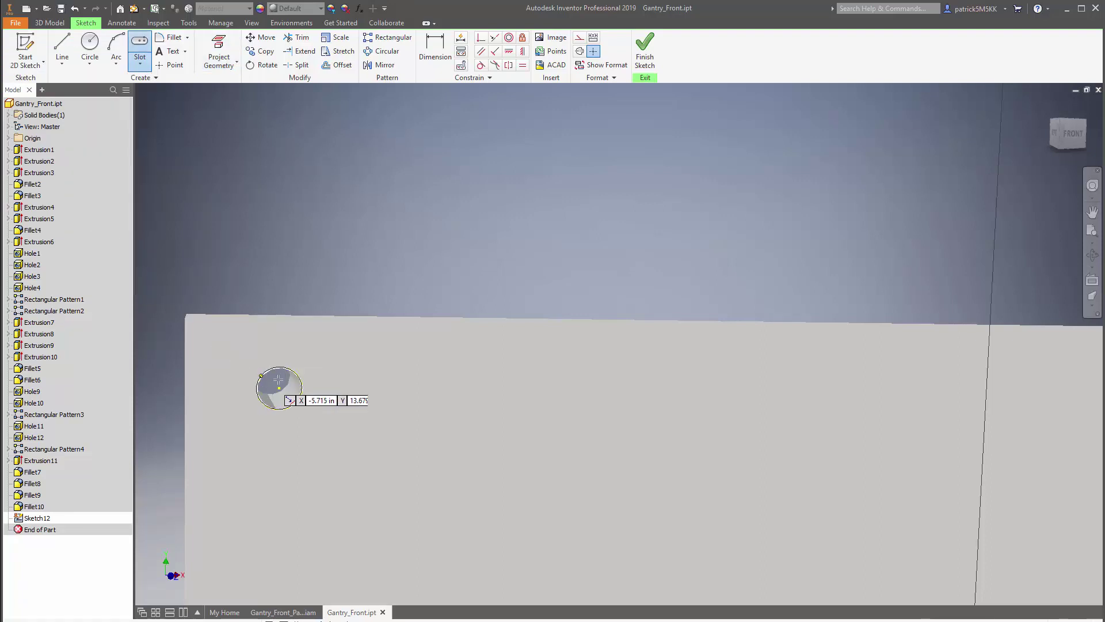
scroll(363, 398, "down", 1)
scroll(362, 398, "down", 2)
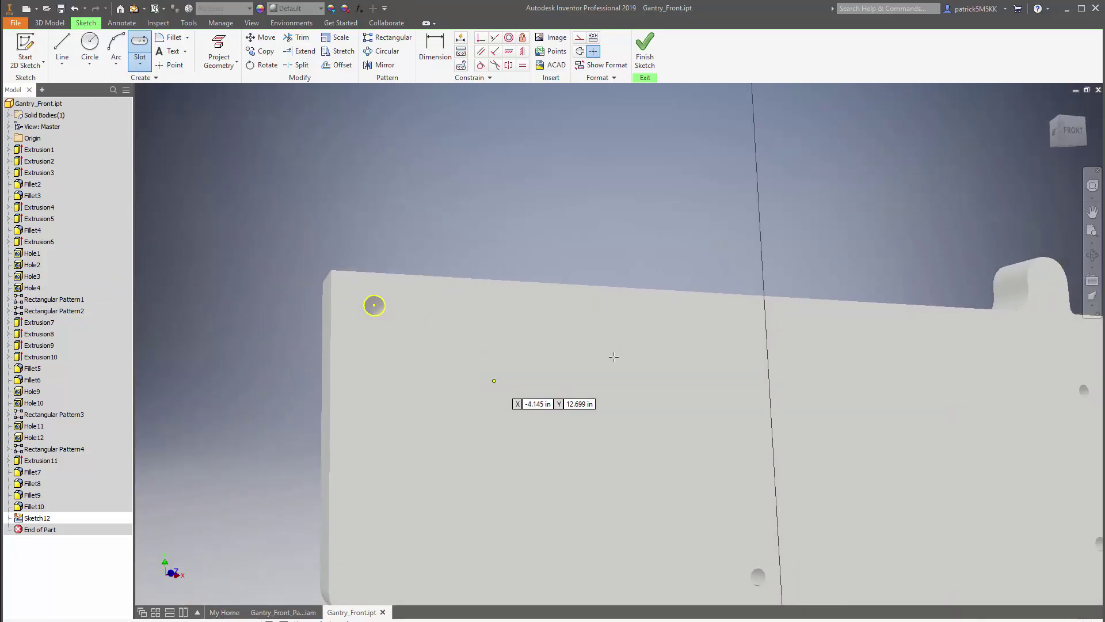
scroll(507, 380, "down", 2)
left_click(632, 373)
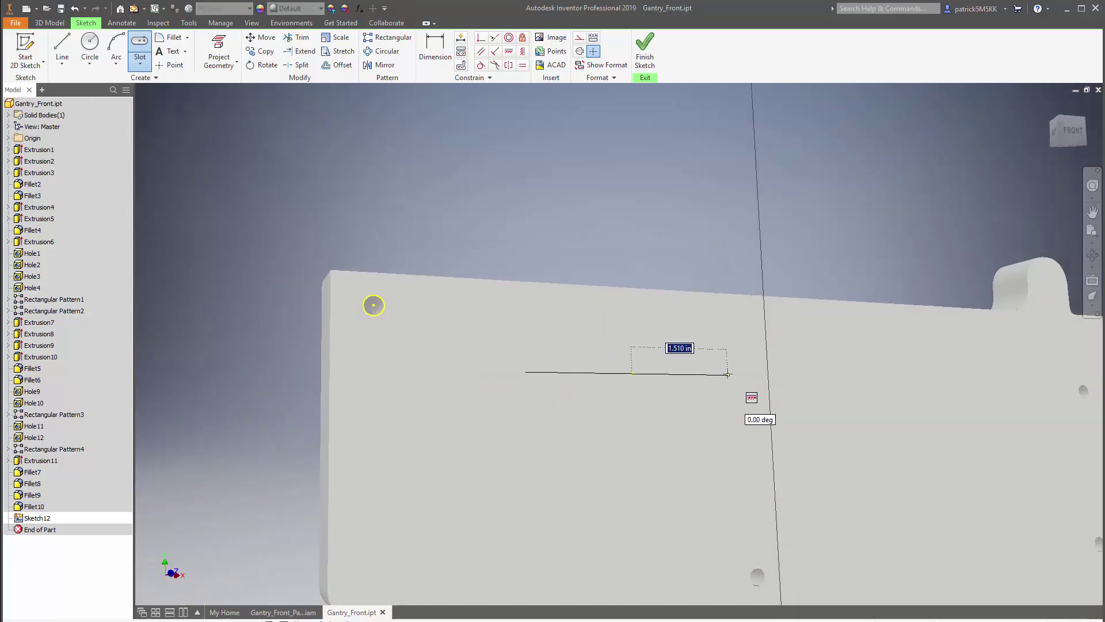
left_click(727, 378)
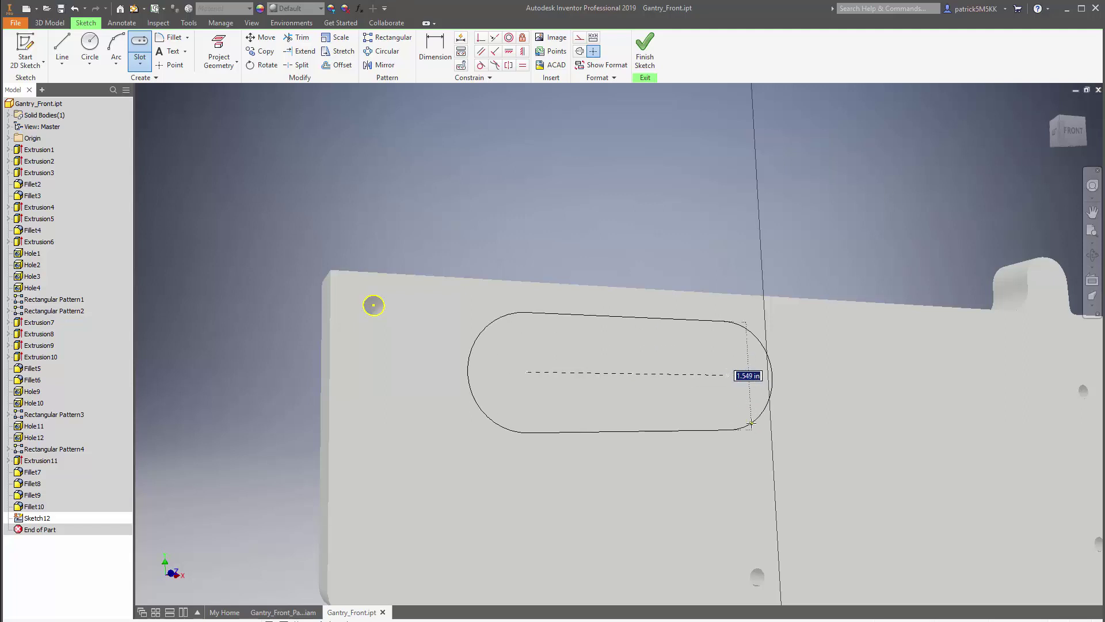
left_click(752, 423)
Step: Make the slot's end arc equal to the projected hole circle and align the slot's center horizontally with the hole's center
middle_click_drag(410, 100, 385, 137, "shift")
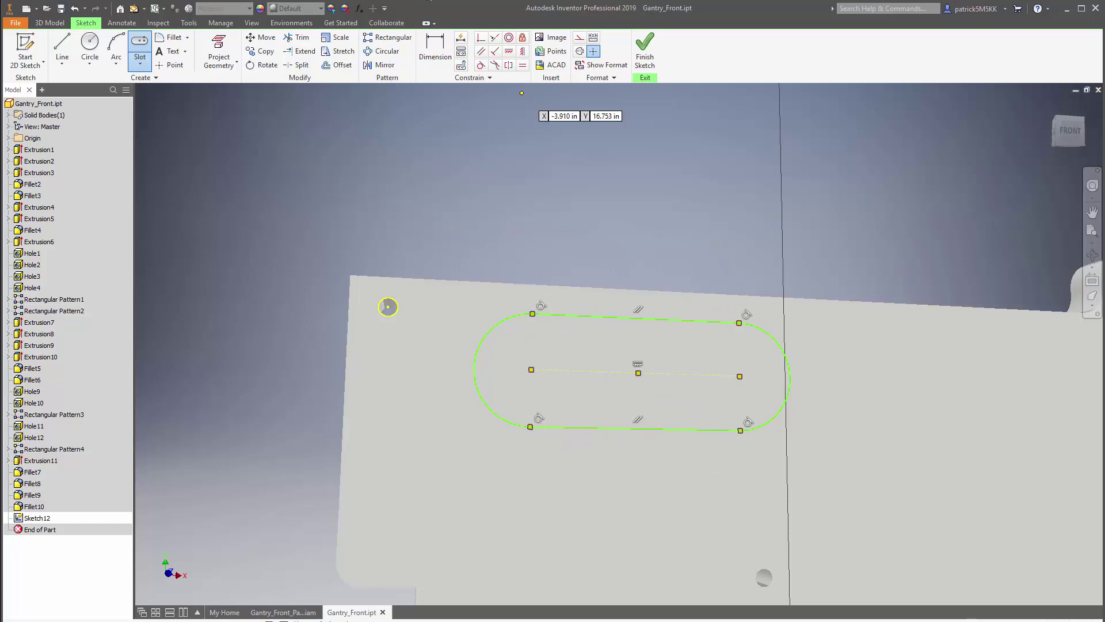
left_click(522, 66)
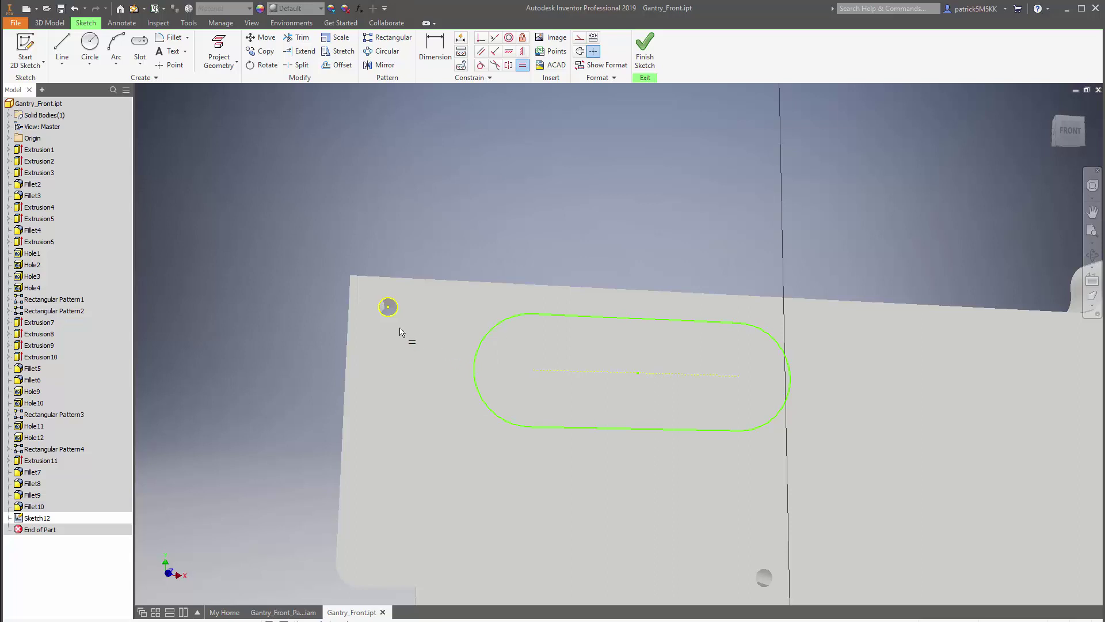
left_click(476, 361)
left_click(396, 311)
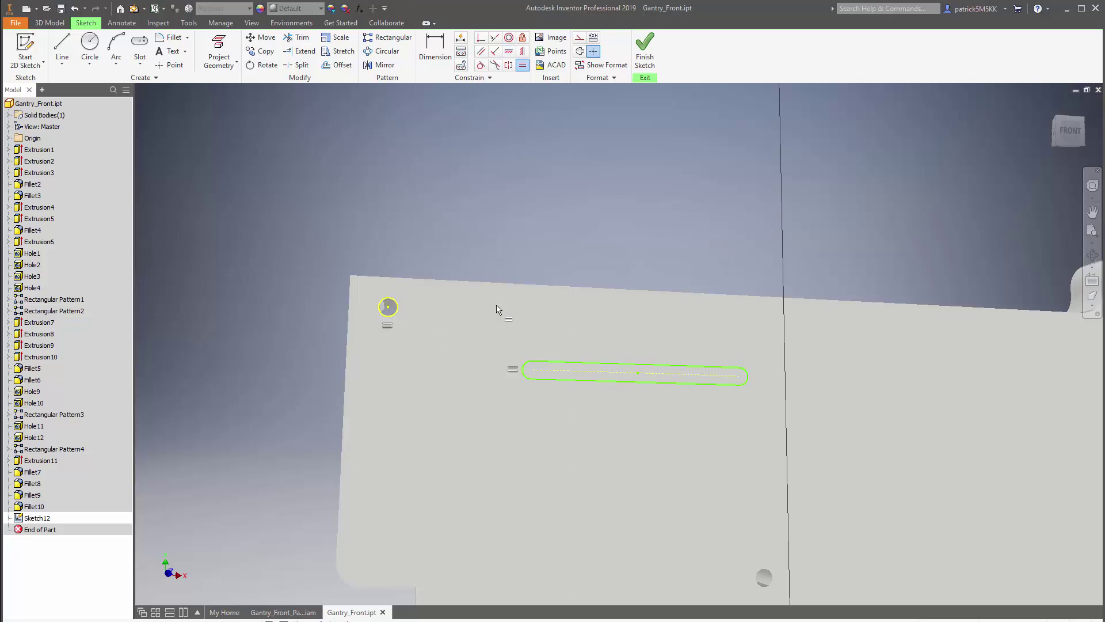
left_click(509, 54)
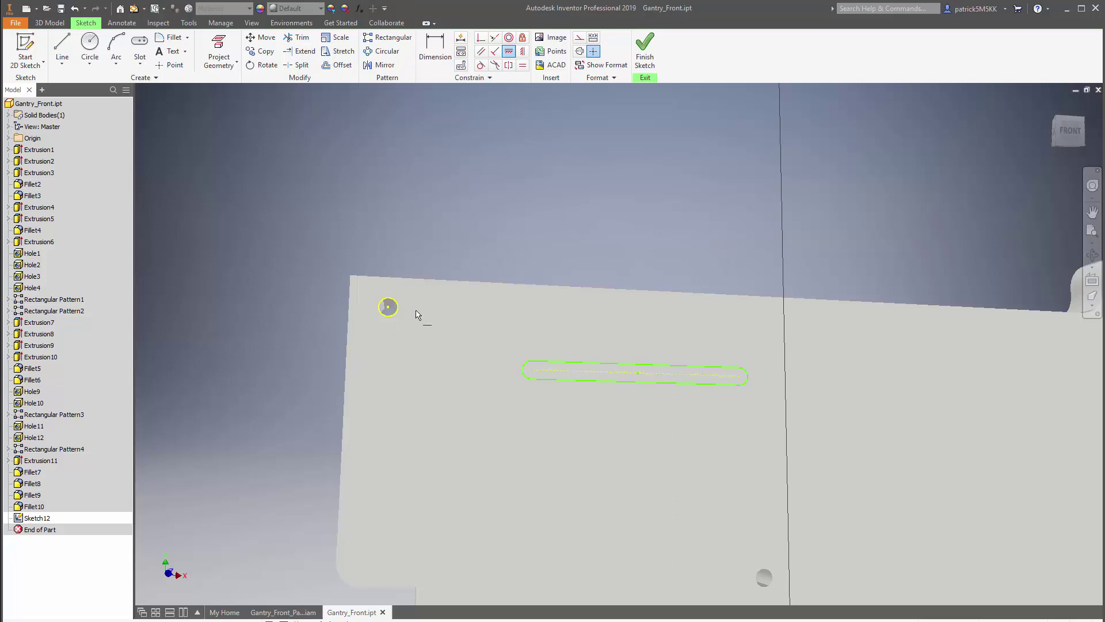
left_click(639, 378)
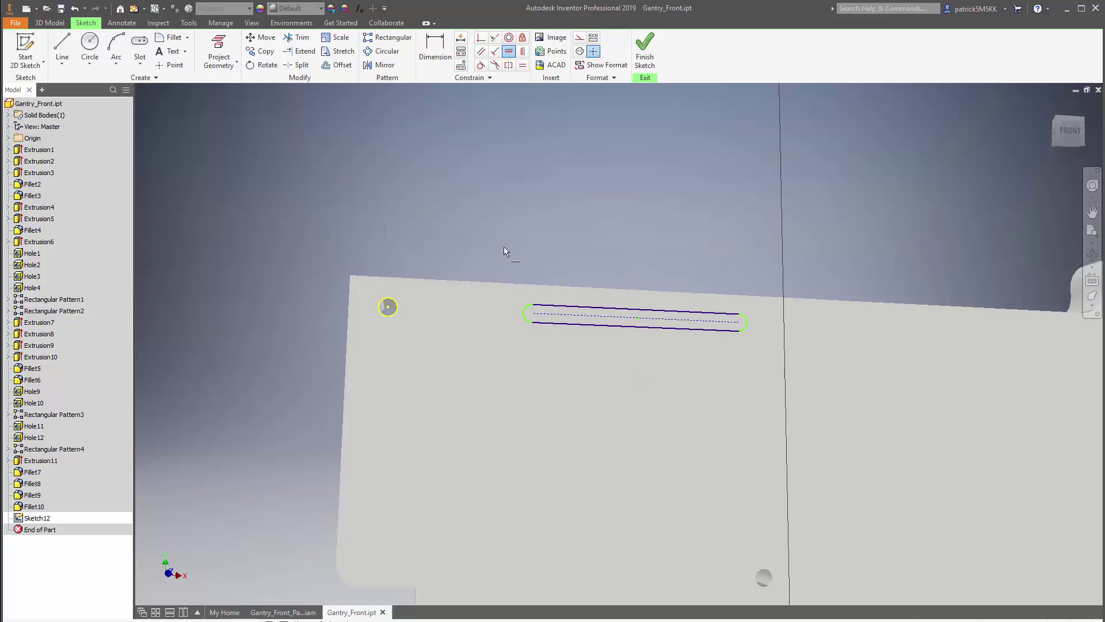
Step: Test the slot's constraints by moving it, and shorten it freehand to about 2.31 in between arc centers
key("F5")
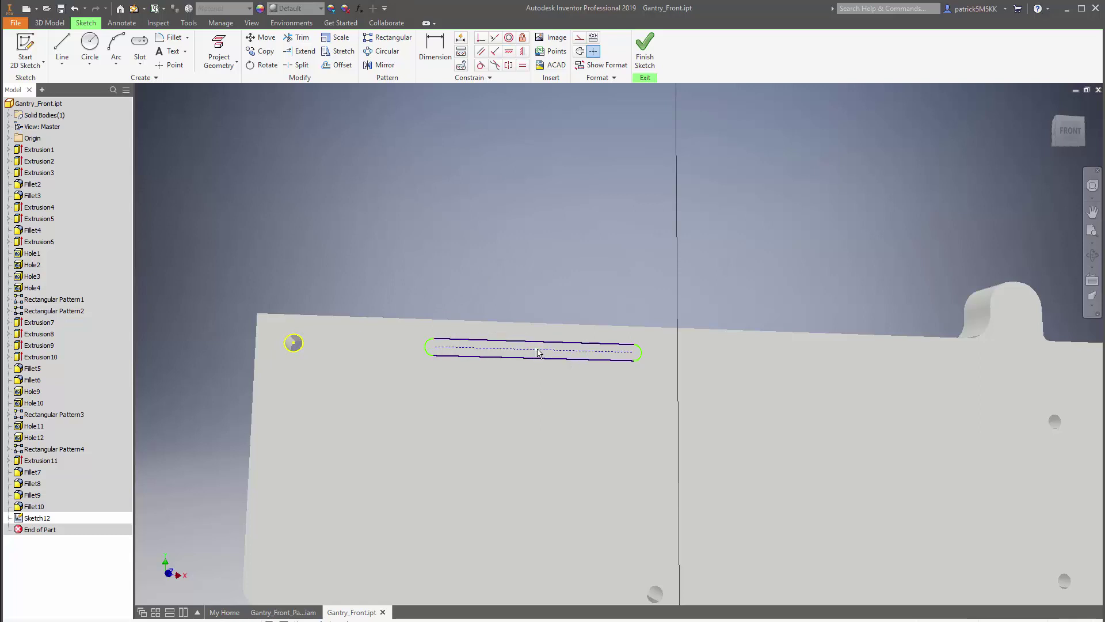
left_click_drag(538, 353, 532, 393)
left_click_drag(541, 291, 503, 361)
mouse_move(430, 349)
left_mouse_down()
mouse_move(496, 360)
mouse_move(439, 359)
mouse_move(562, 350)
mouse_move(376, 353)
mouse_move(459, 353)
left_mouse_up()
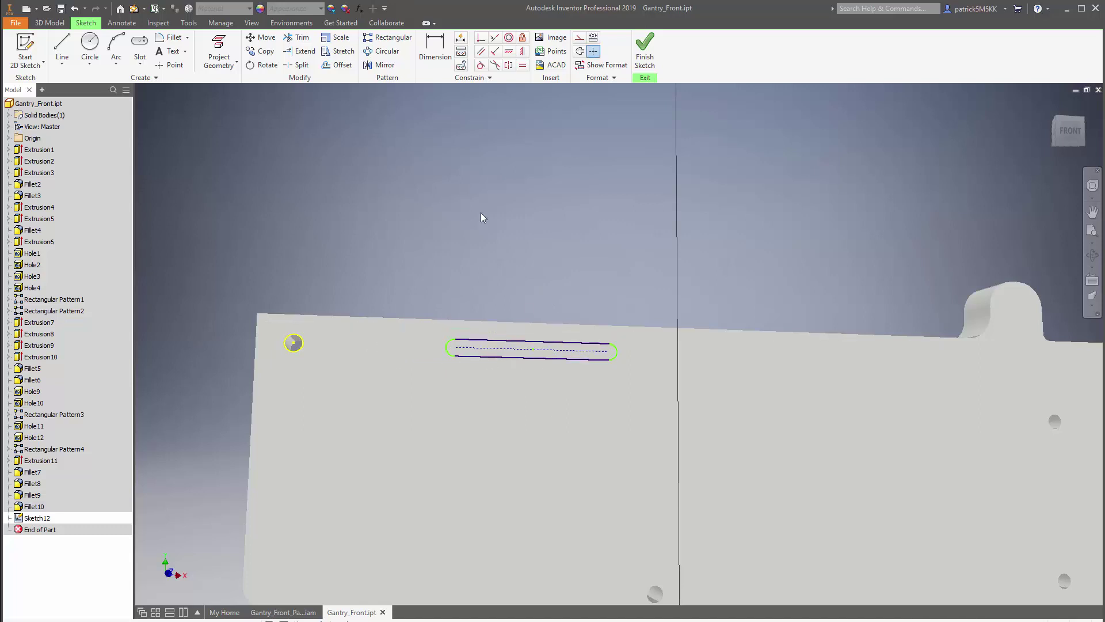
Step: Dimension the slot's centerline between its arc centers to 0.5 in
left_click(521, 349)
left_click(531, 304)
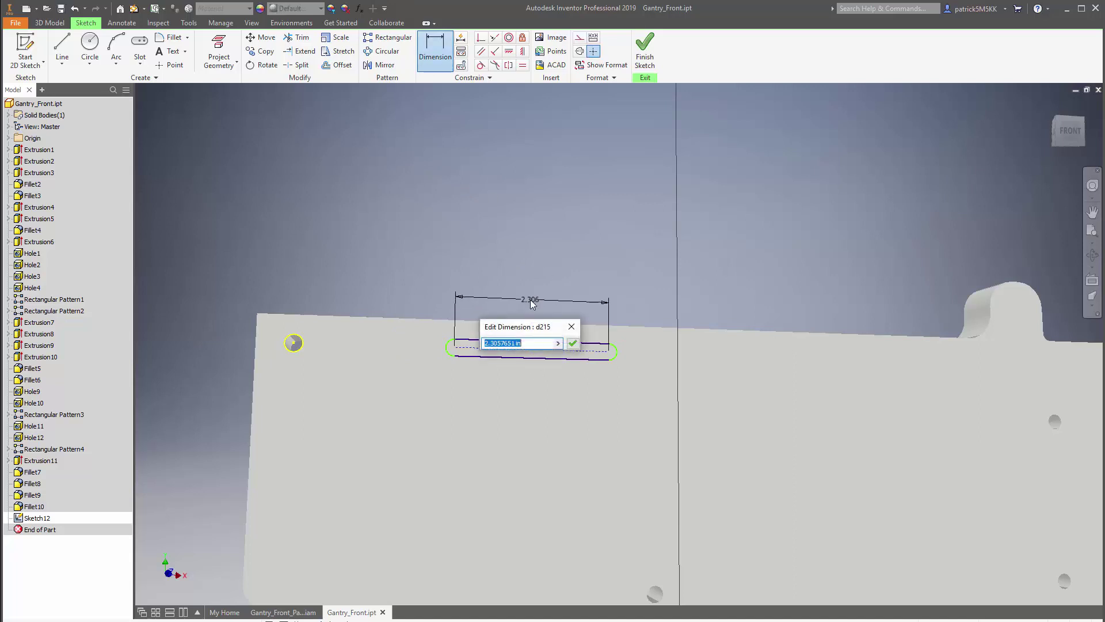
type(".5")
key("Return")
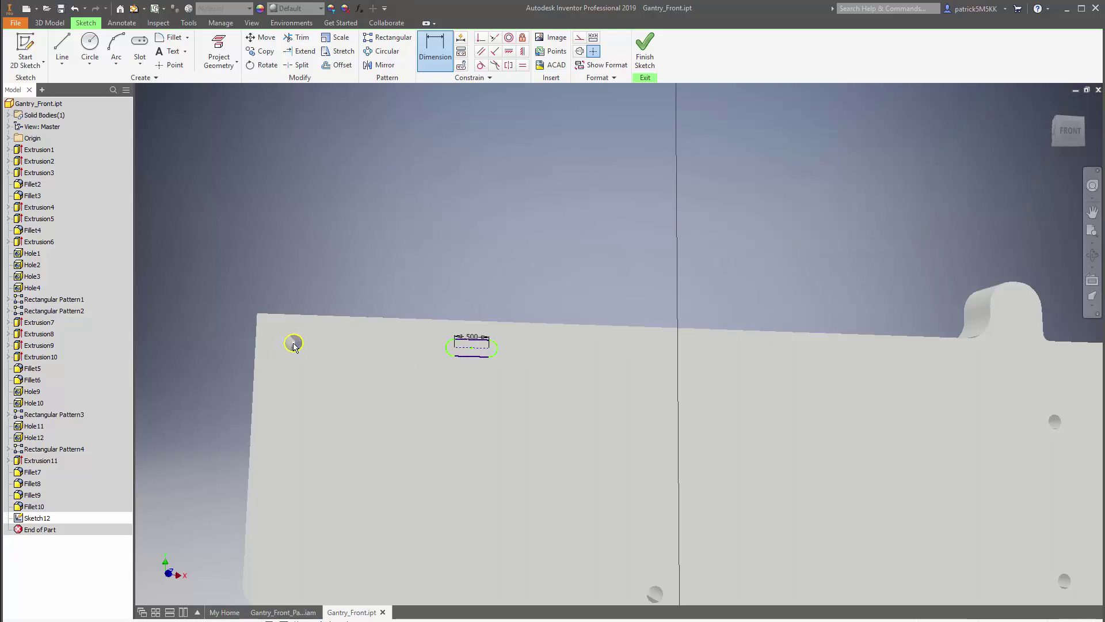
Step: Choose HIWINRailYAxis.ipt as the Inventor source file for linking parameters into the gantry front part
left_click(360, 9)
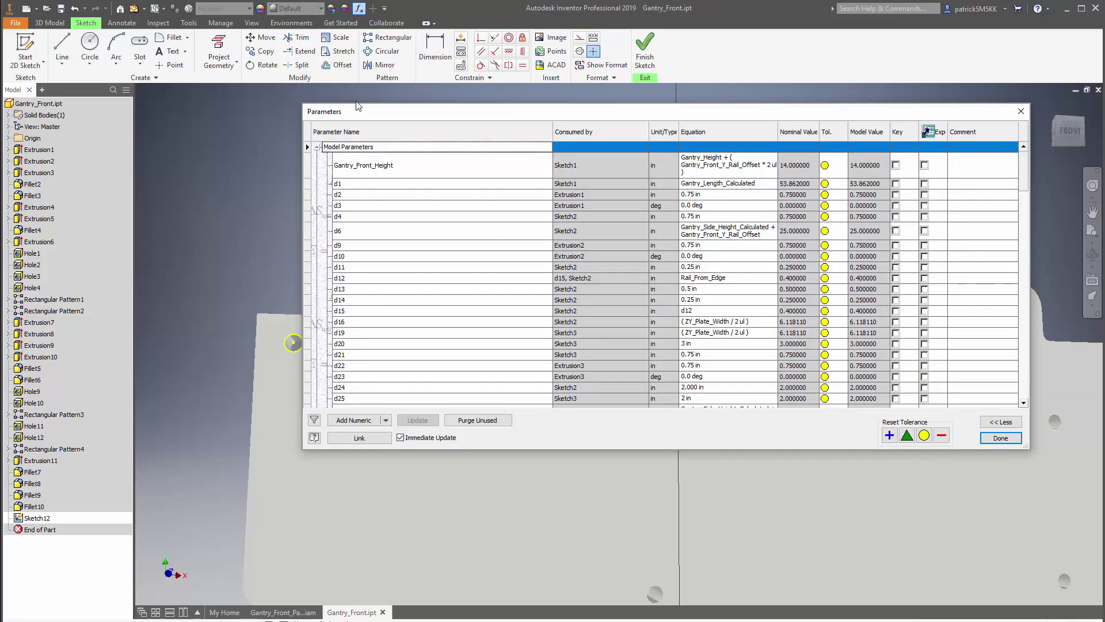
left_click(359, 438)
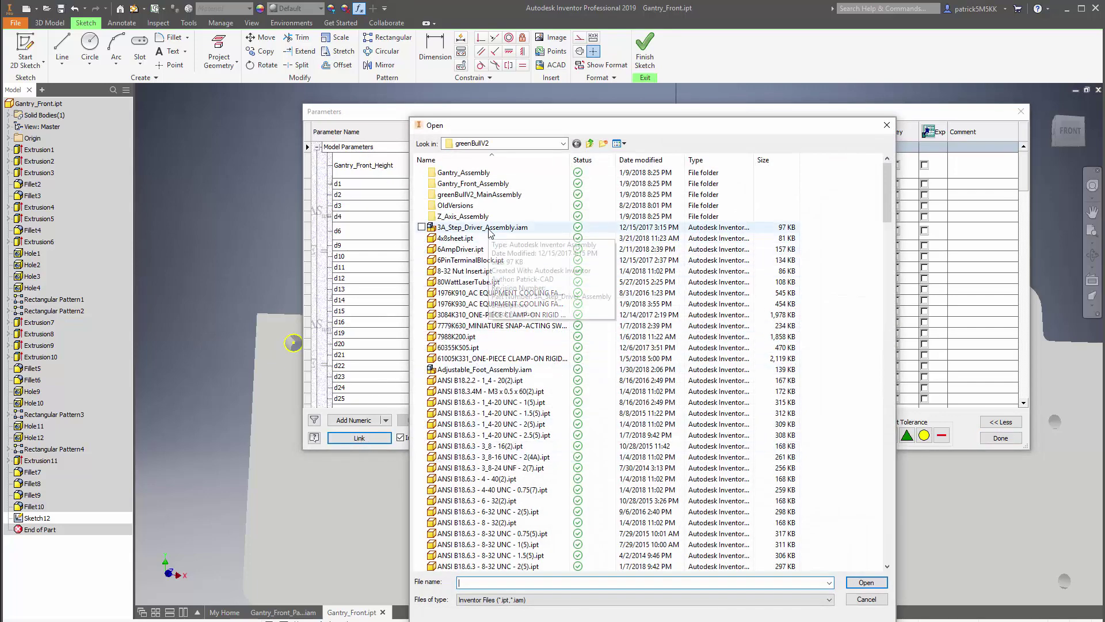
scroll(506, 336, "down", 6)
scroll(522, 383, "down", 20)
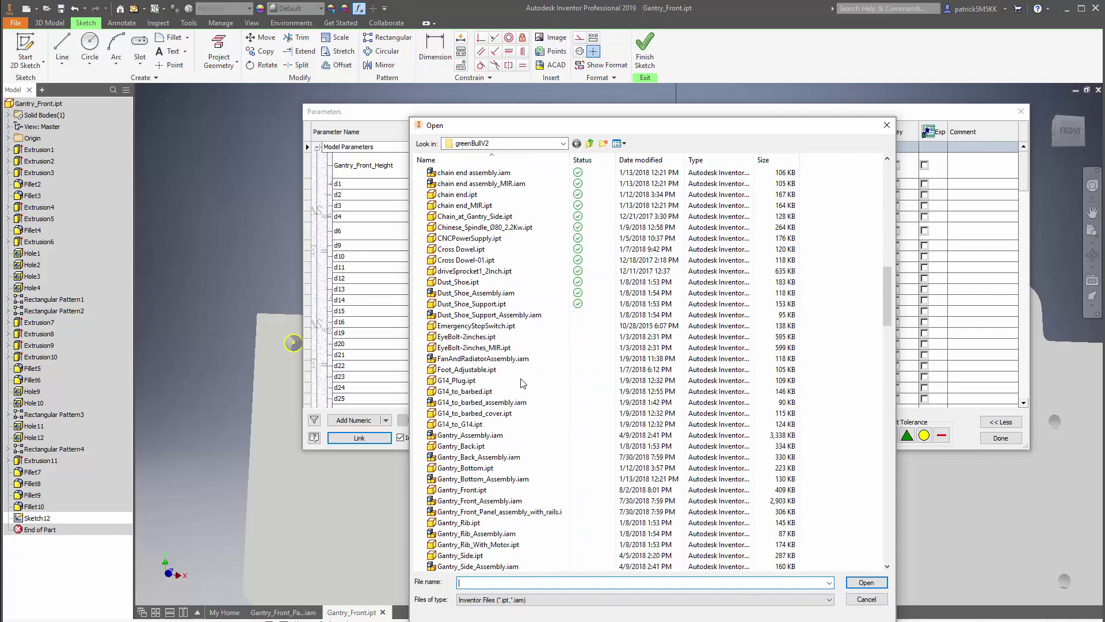
scroll(522, 383, "up", 2)
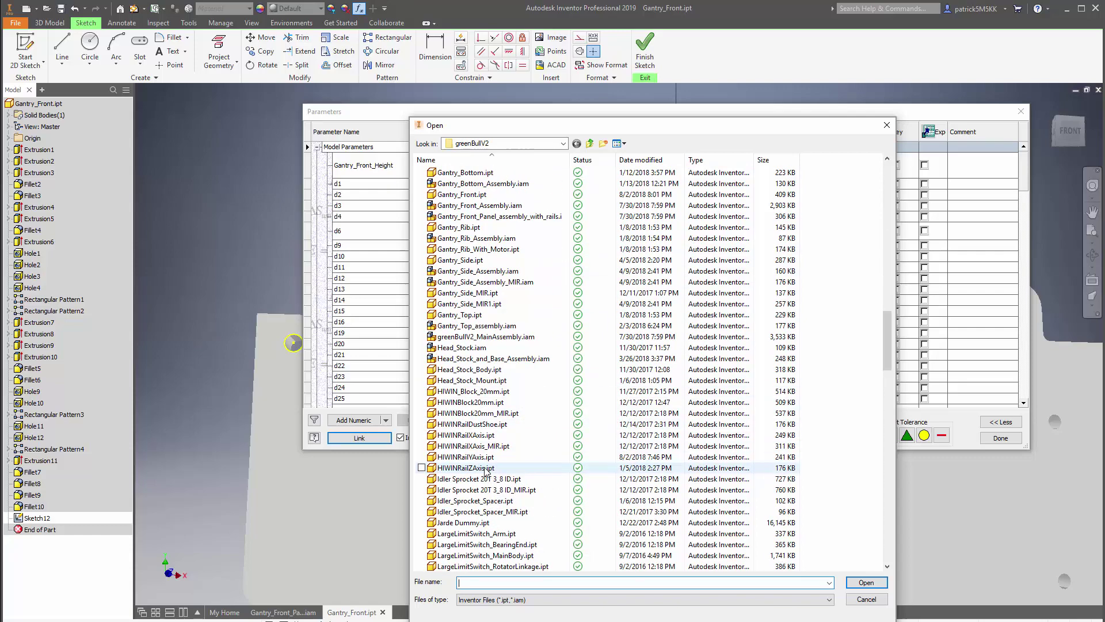
left_click(484, 600)
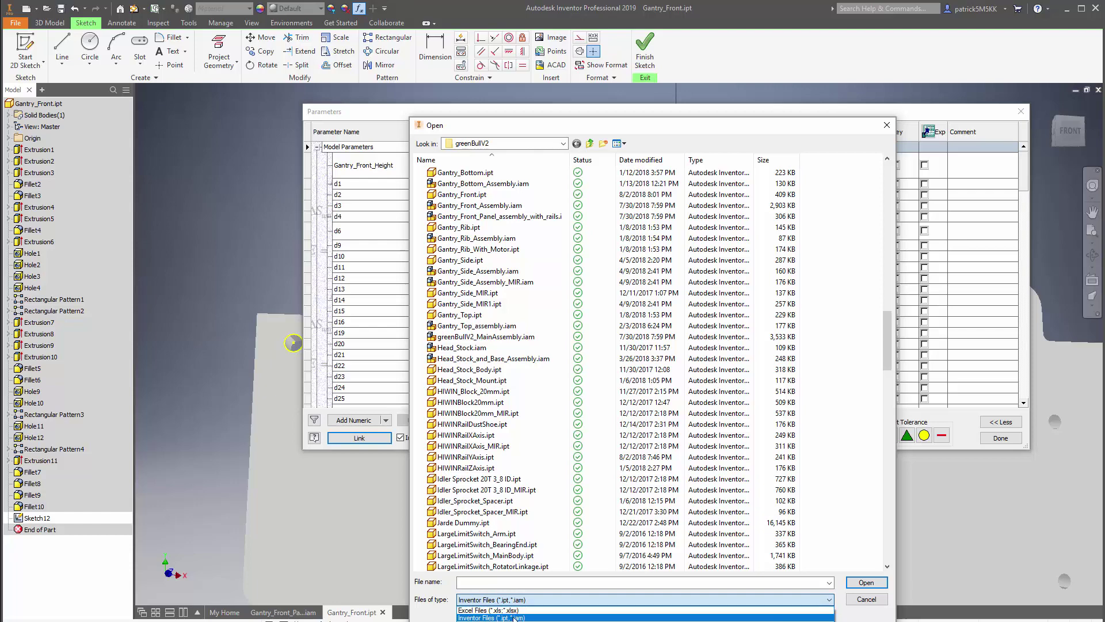
left_click(505, 618)
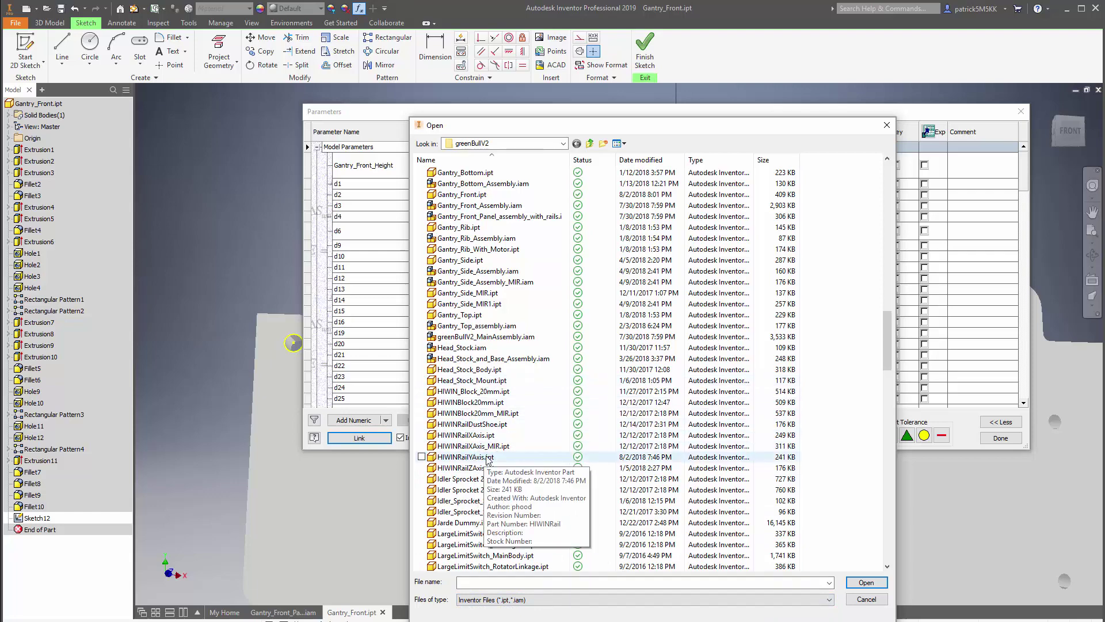
double_click(467, 457)
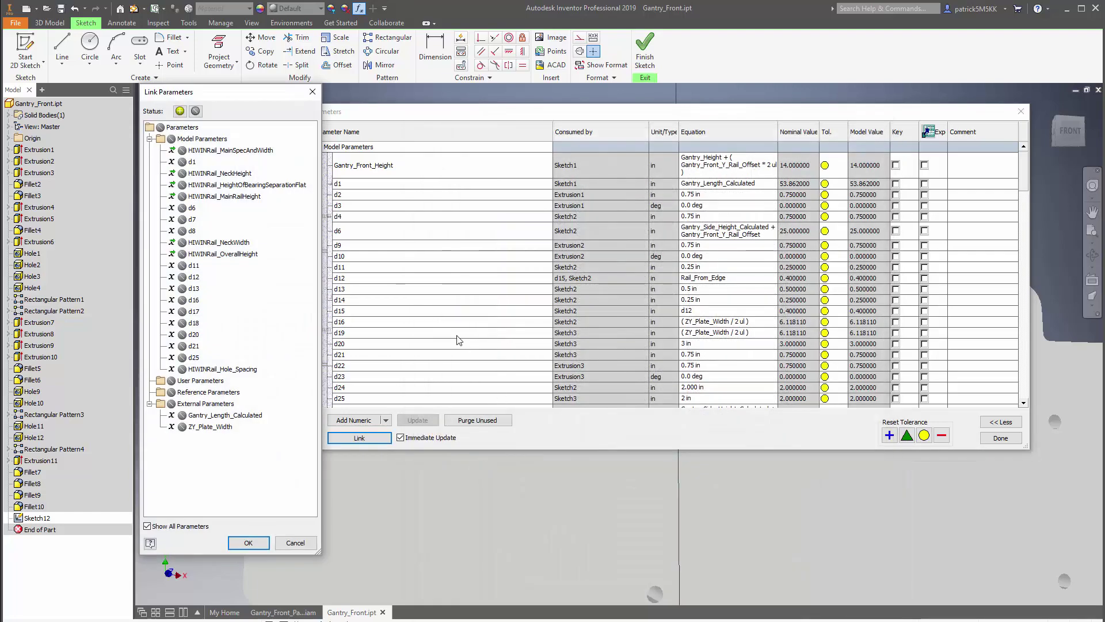
Step: Link the HIWINRail_Hole_Spacing parameter, accept marking it for export, and check the linked entry in the parameter list
left_click(222, 368)
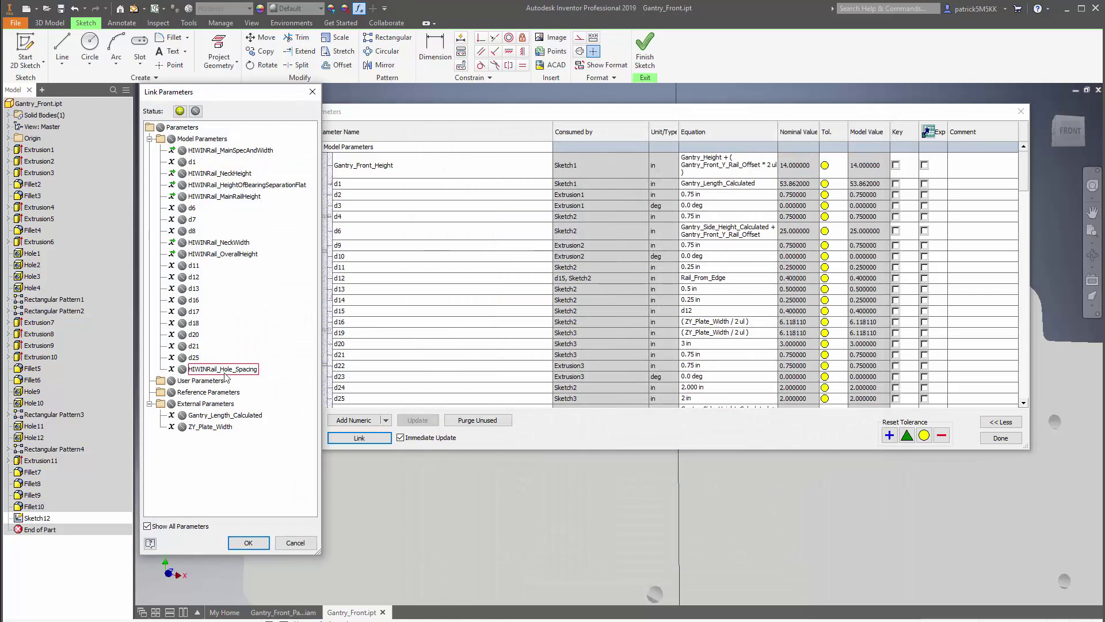
left_click(182, 369)
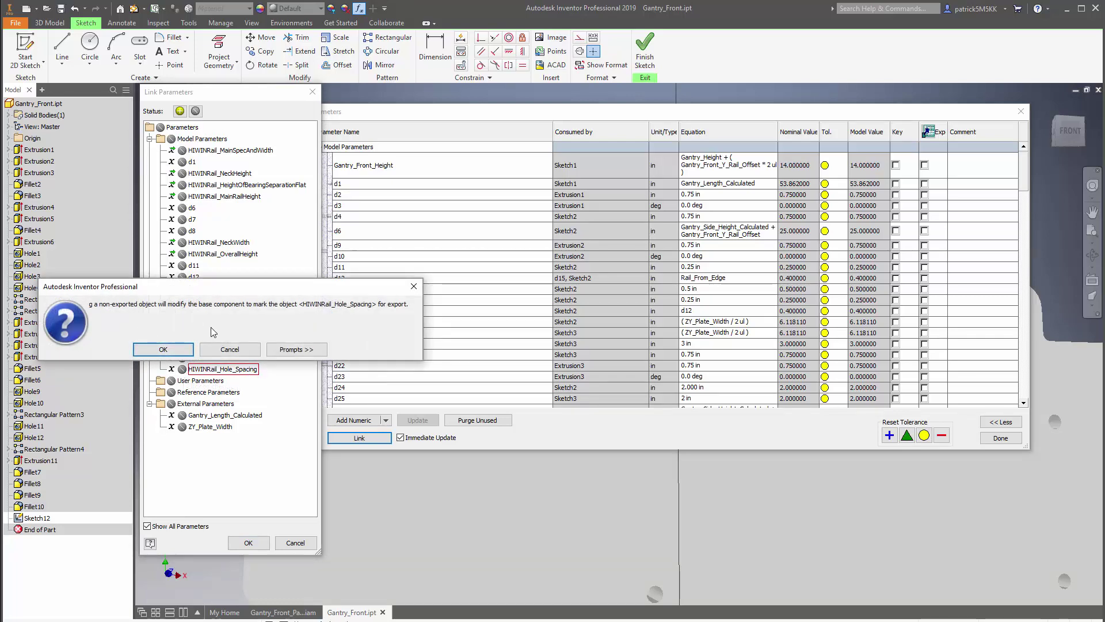
left_click(163, 349)
left_click(248, 542)
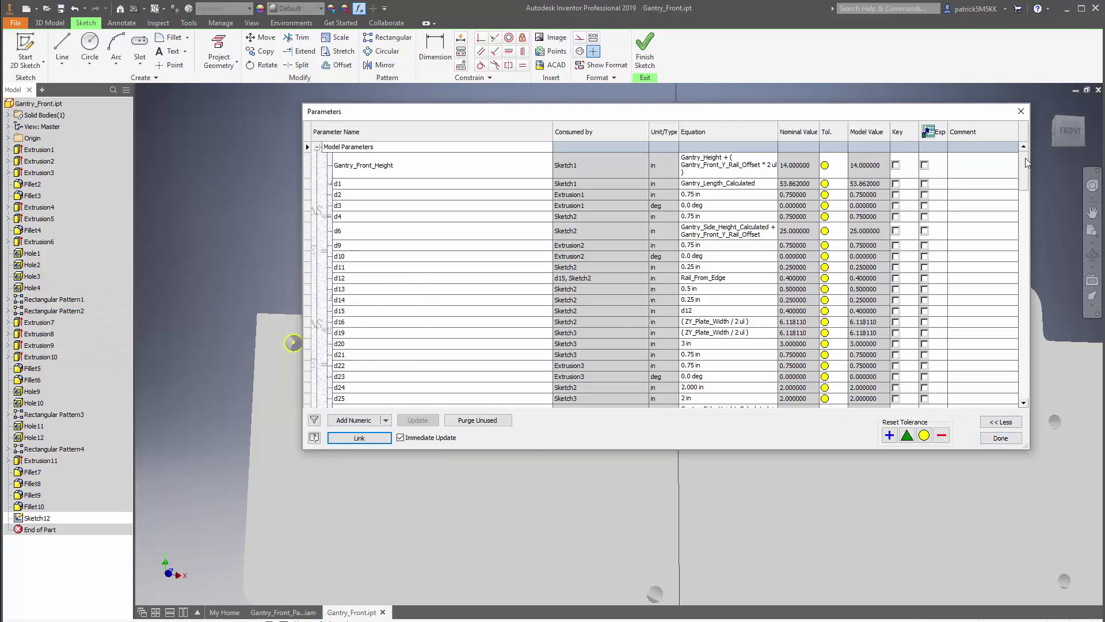
left_click_drag(1028, 163, 1035, 350)
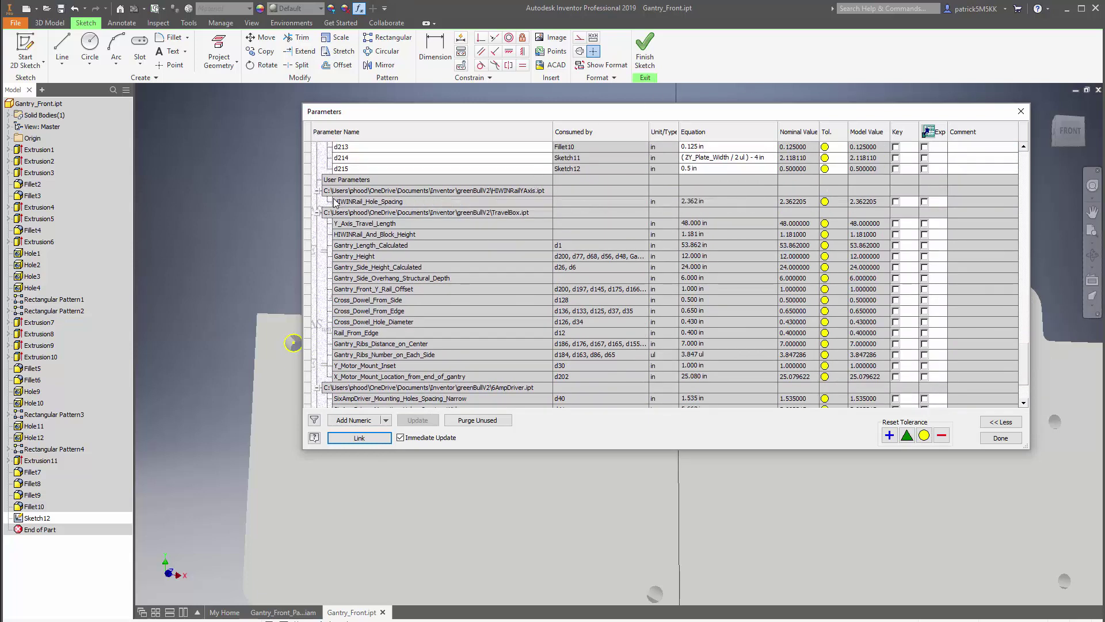
left_click(1001, 440)
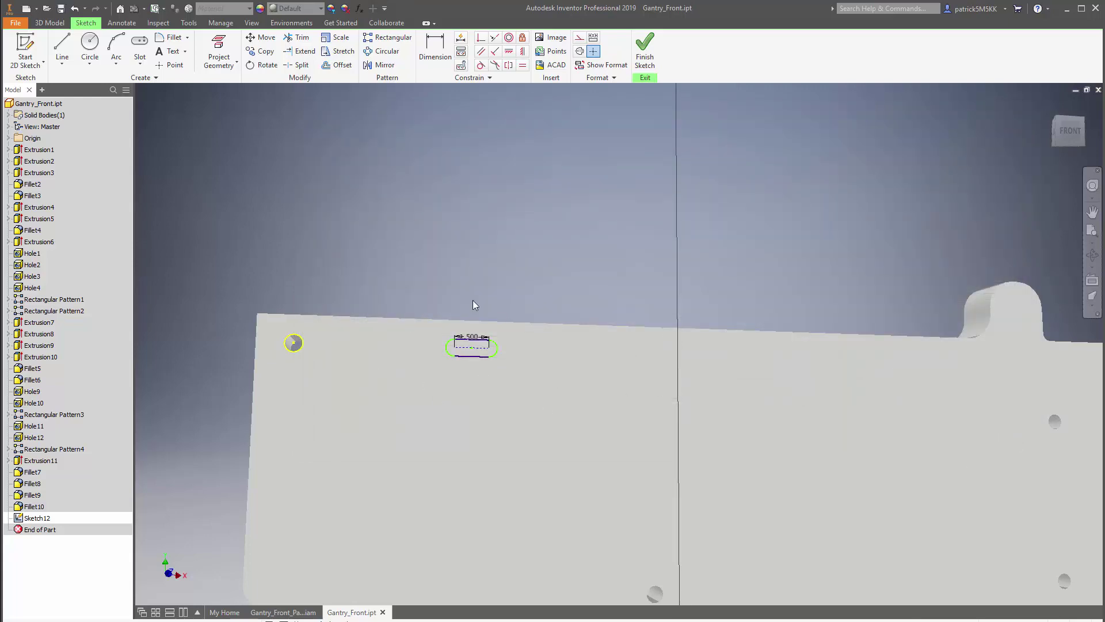
Step: Dimension the horizontal distance from the projected hole's center to the slot's center as HIWINRail_Hole_Spacing
left_click(435, 49)
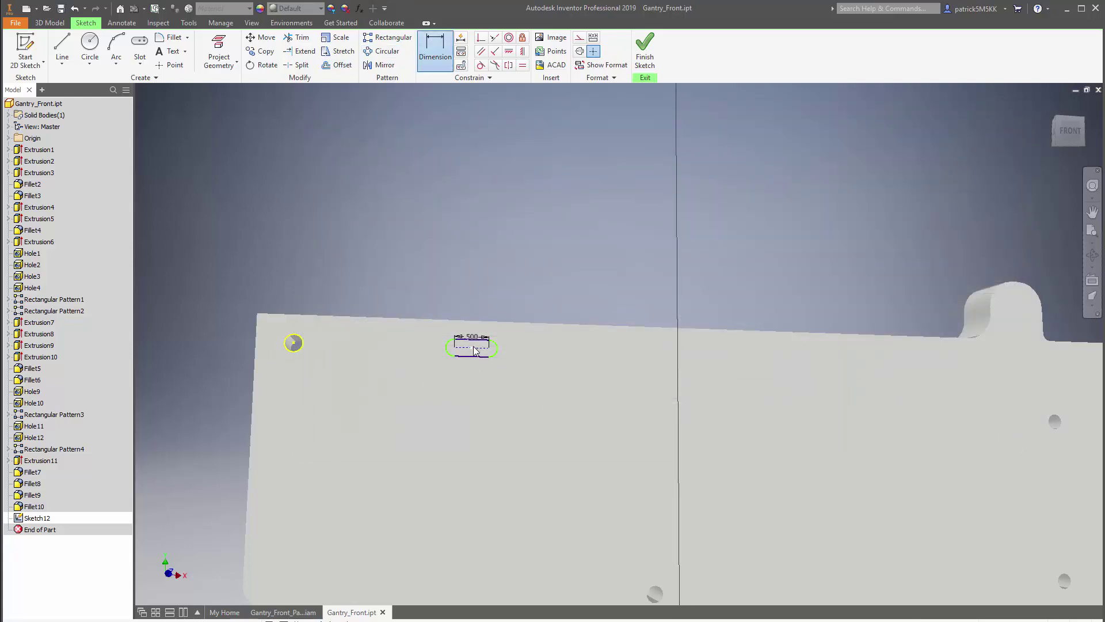
left_click(293, 343)
left_click(471, 347)
left_click(371, 277)
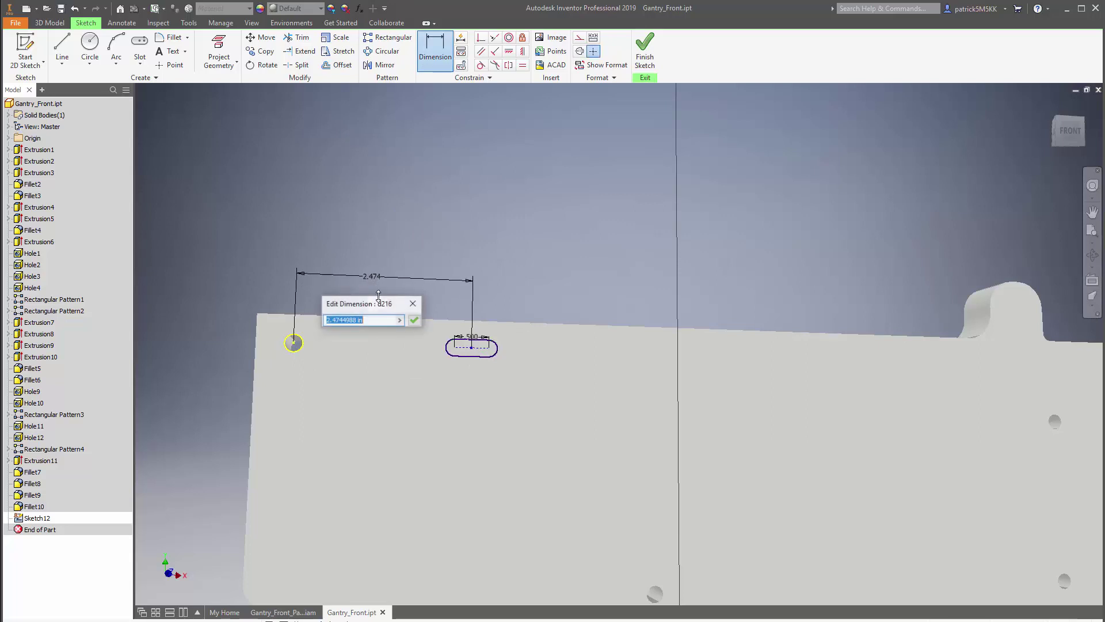
left_click(399, 320)
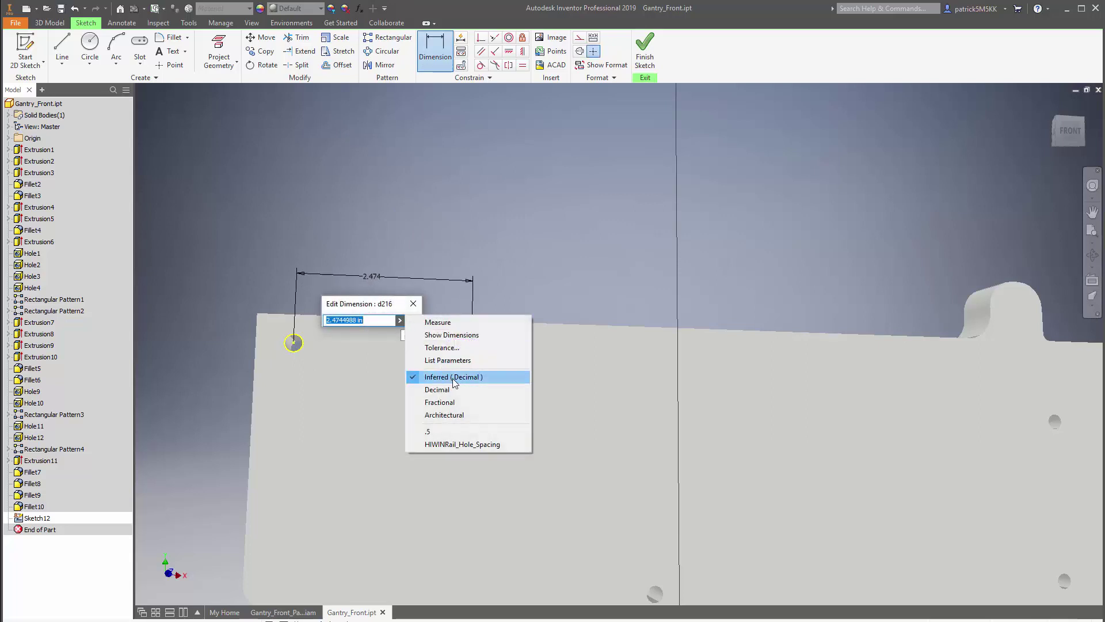
left_click(446, 361)
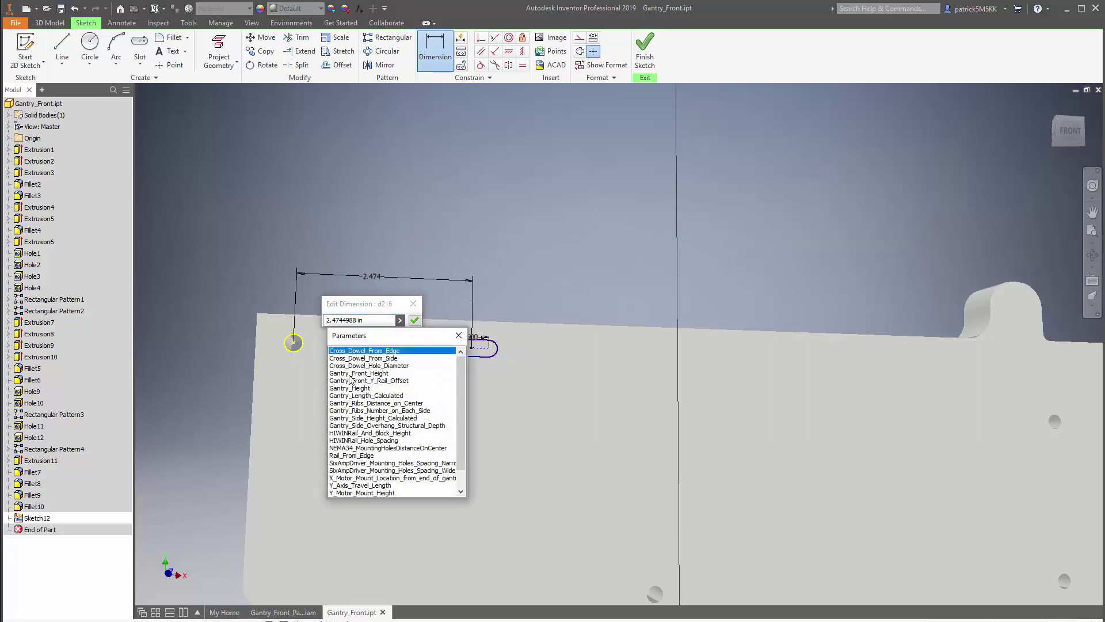
left_click(363, 440)
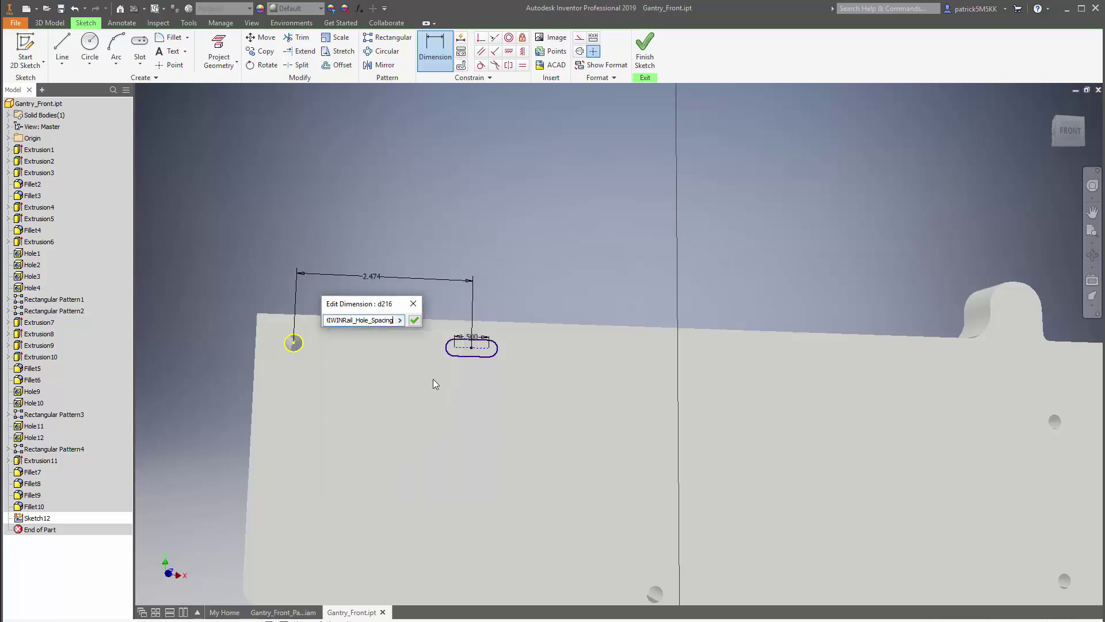
left_click(414, 320)
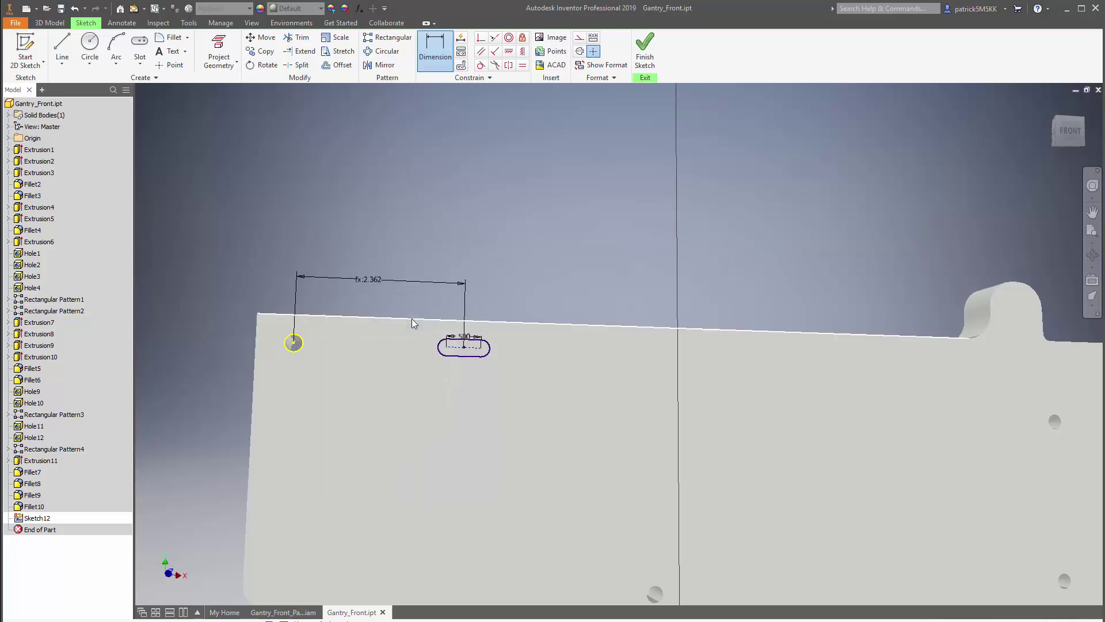
Step: Sketch a second, slightly tilted Center Point slot on the panel's lower left area, above the row of small mounting holes
key("F5")
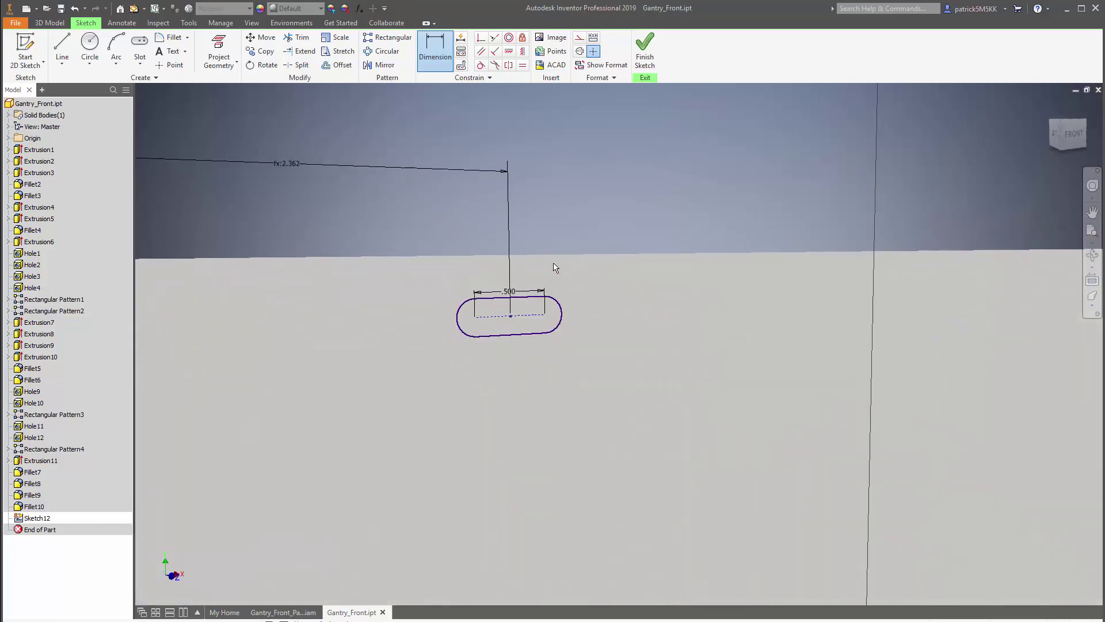
scroll(563, 248, "down", 2)
scroll(384, 325, "down", 3)
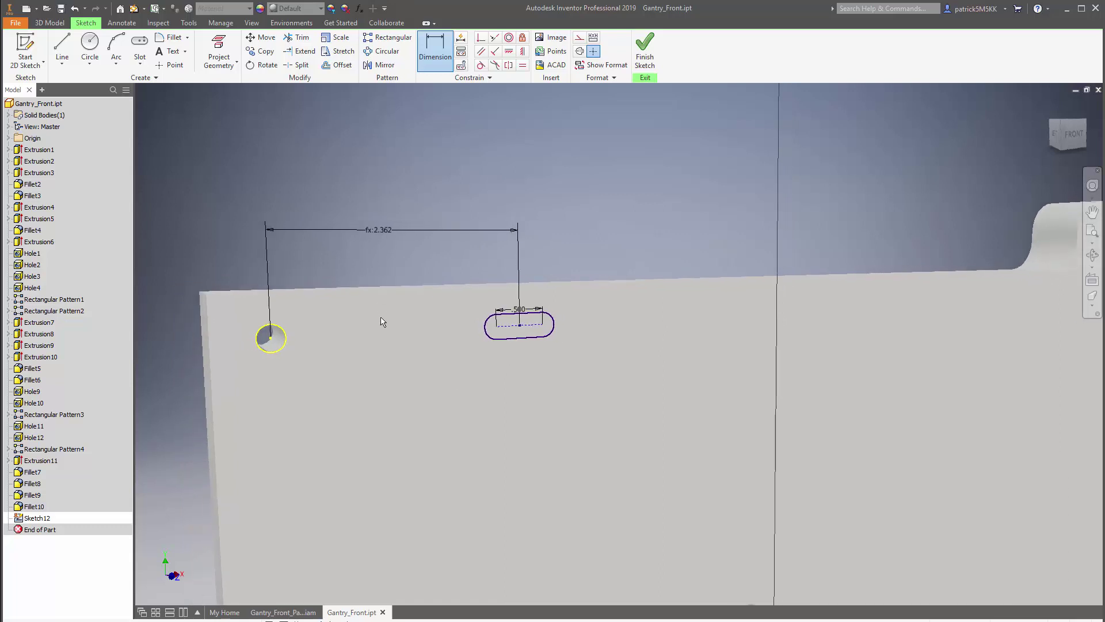
scroll(386, 334, "down", 3)
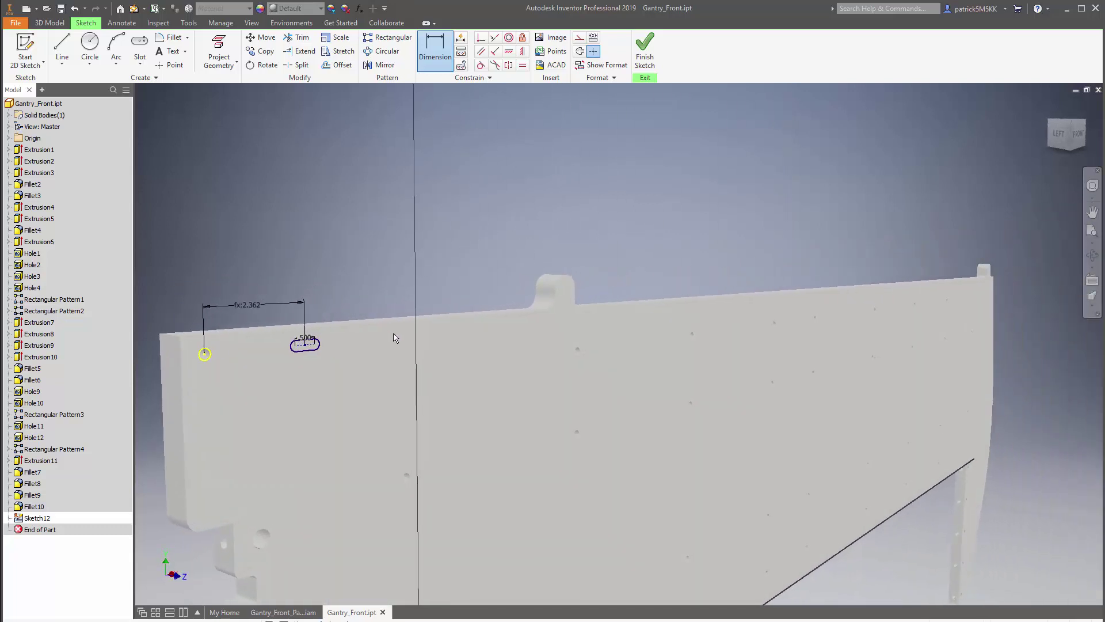
scroll(392, 338, "up", 1)
scroll(394, 338, "down", 2)
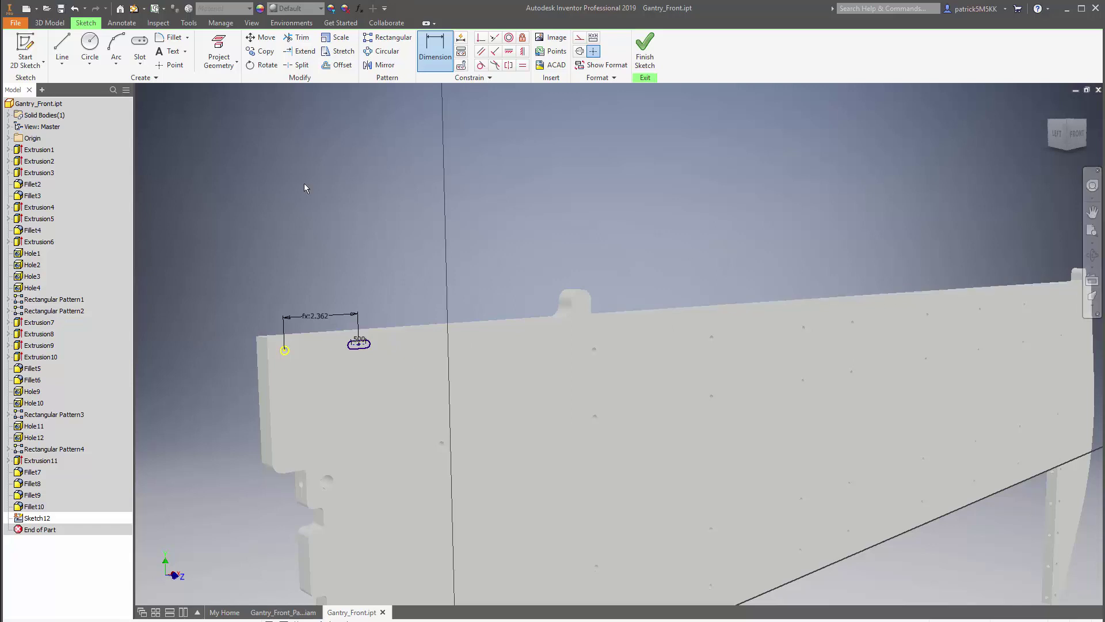
scroll(248, 173, "down", 4)
scroll(392, 362, "up", 3)
middle_click_drag(459, 468, 404, 464, "shift")
middle_click_drag(448, 112, 453, 114, "shift")
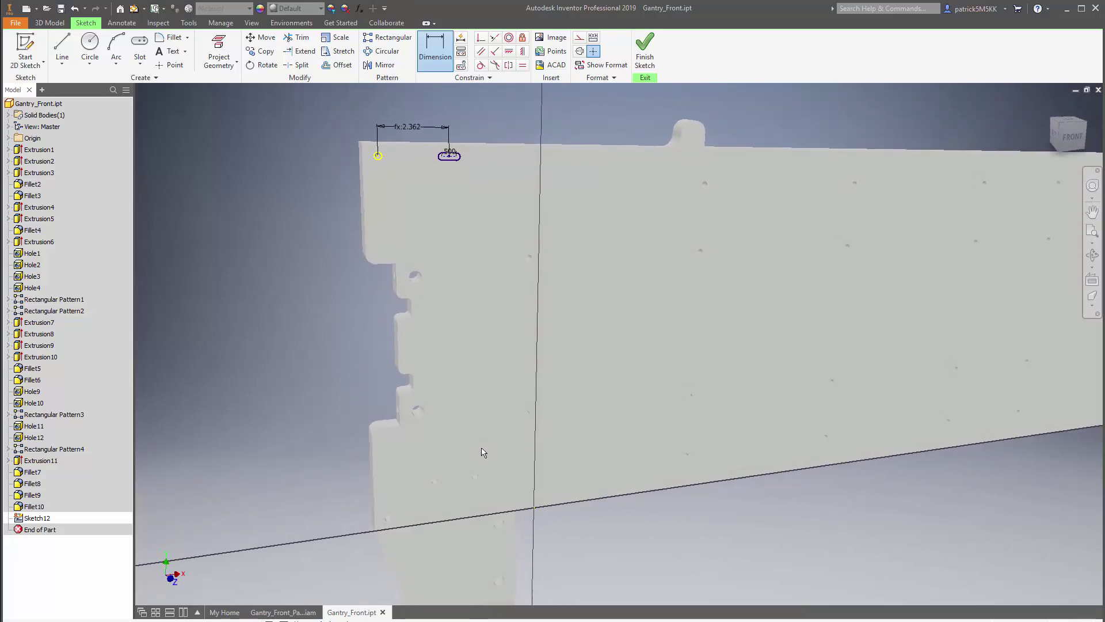
left_click(462, 144)
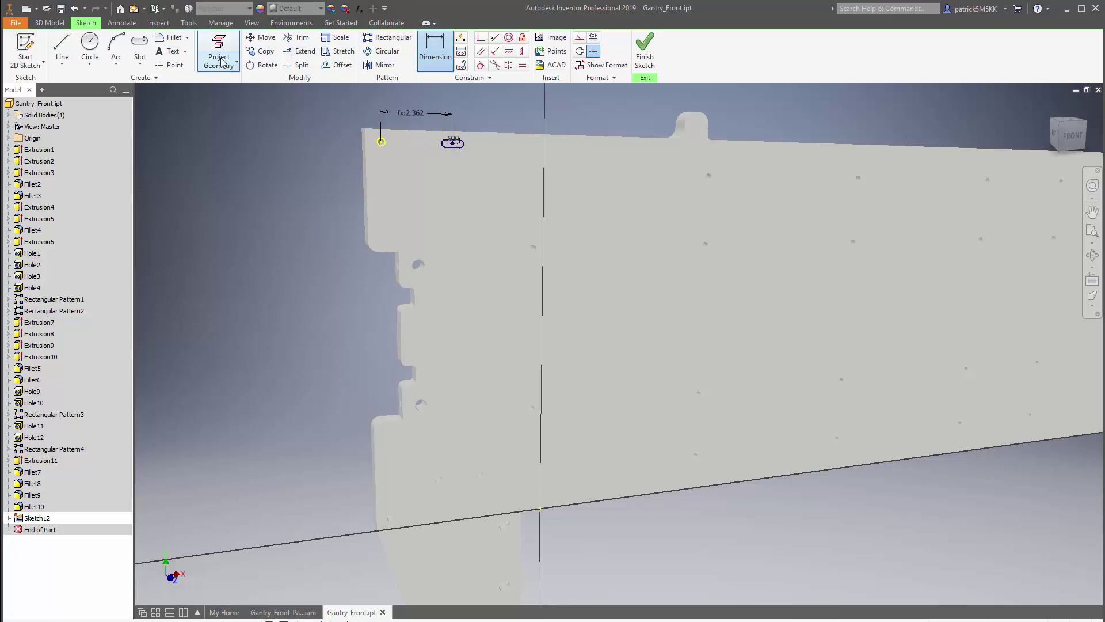
left_click(140, 43)
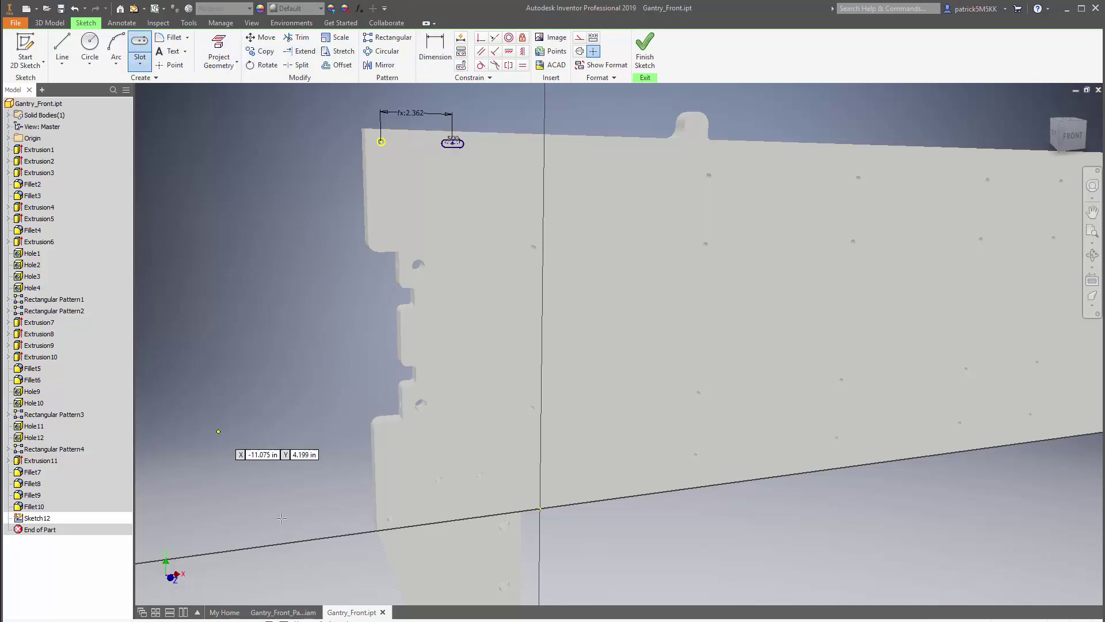
key("Page_Up")
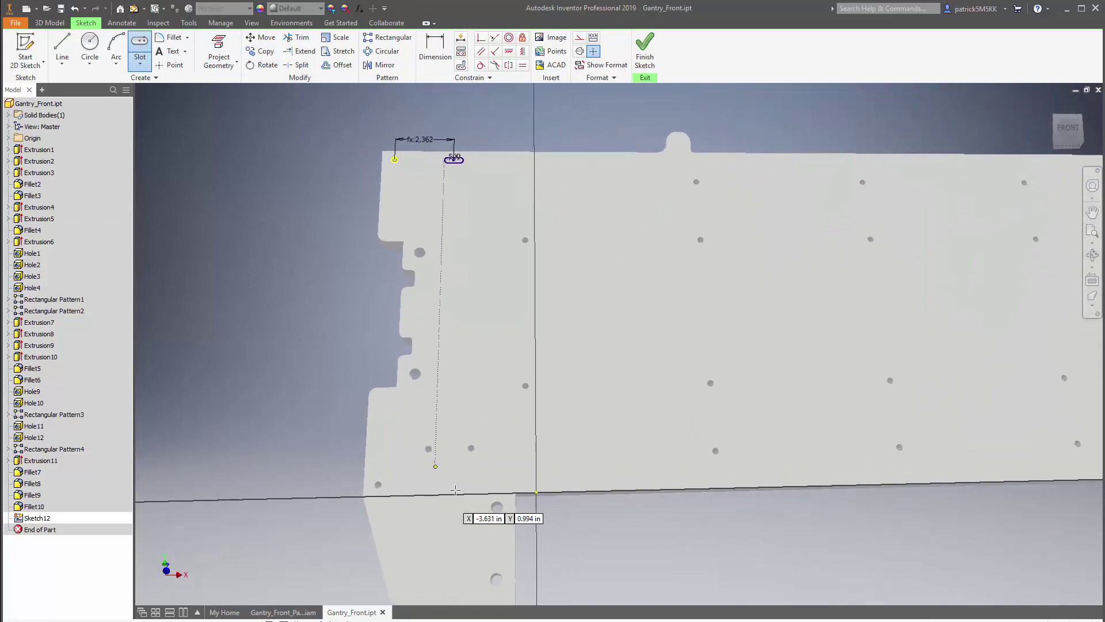
left_click(469, 401)
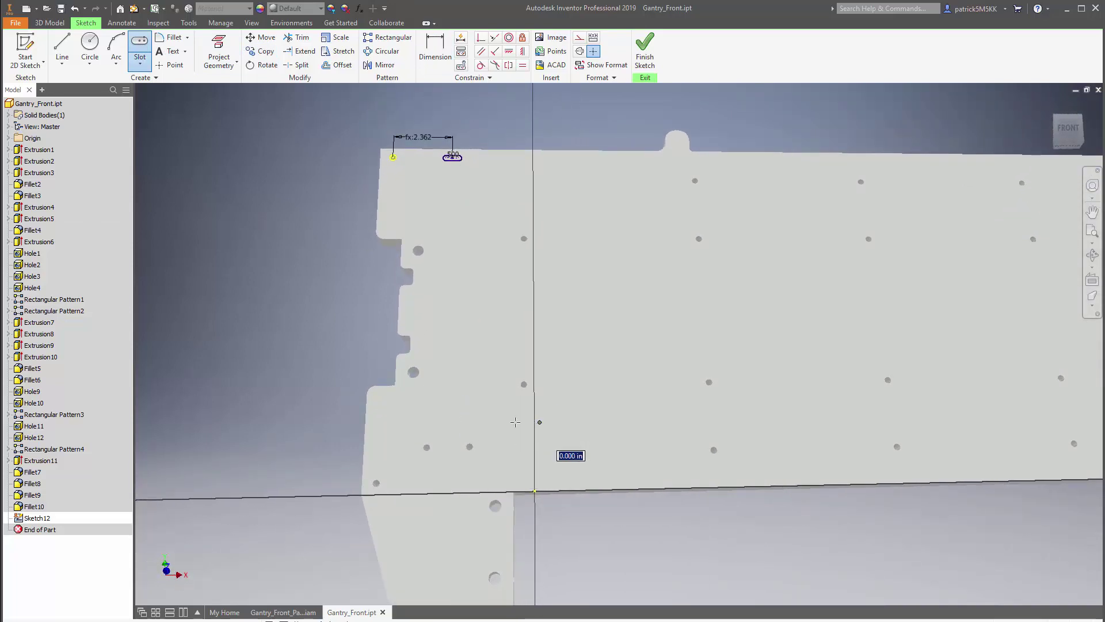
left_click(539, 419)
left_click(469, 415)
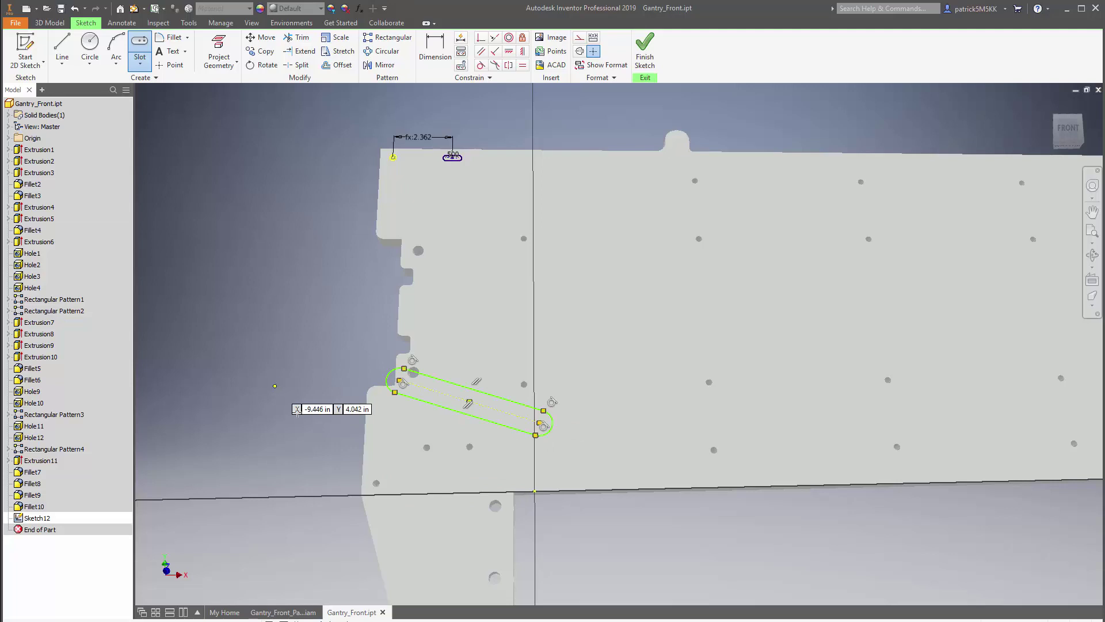
Step: Constrain the second slot to run horizontally
left_click(508, 53)
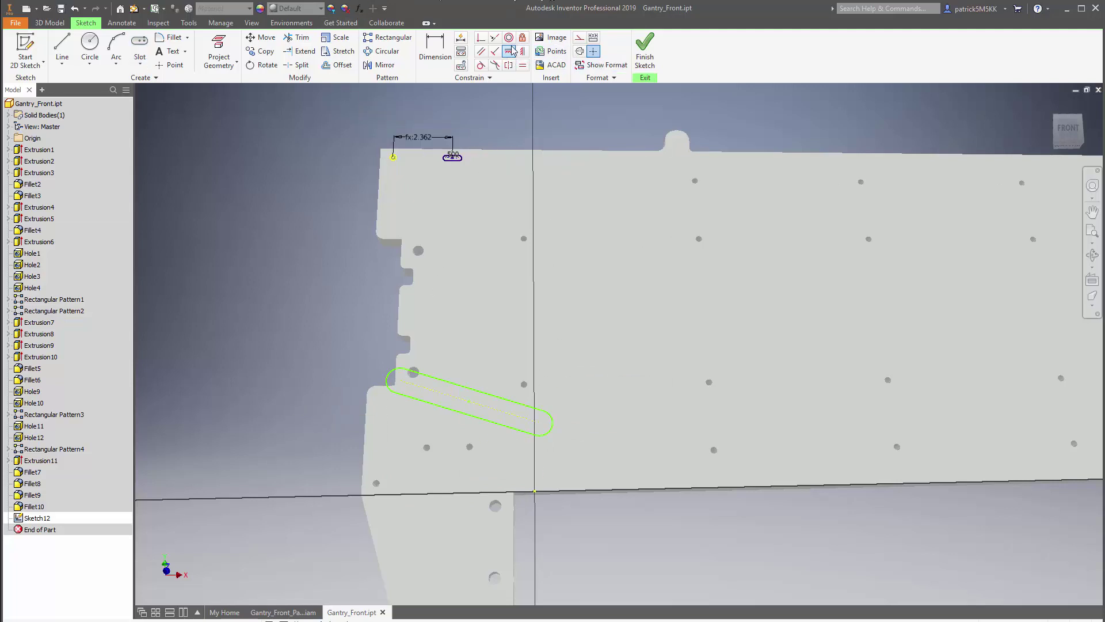
left_click(500, 413)
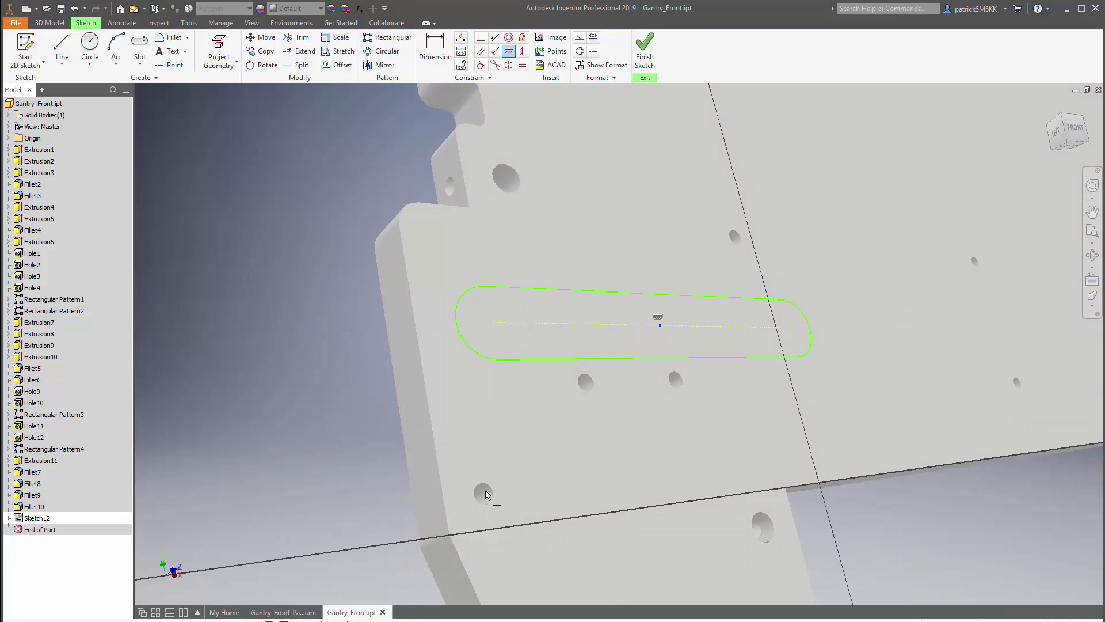
key("Escape")
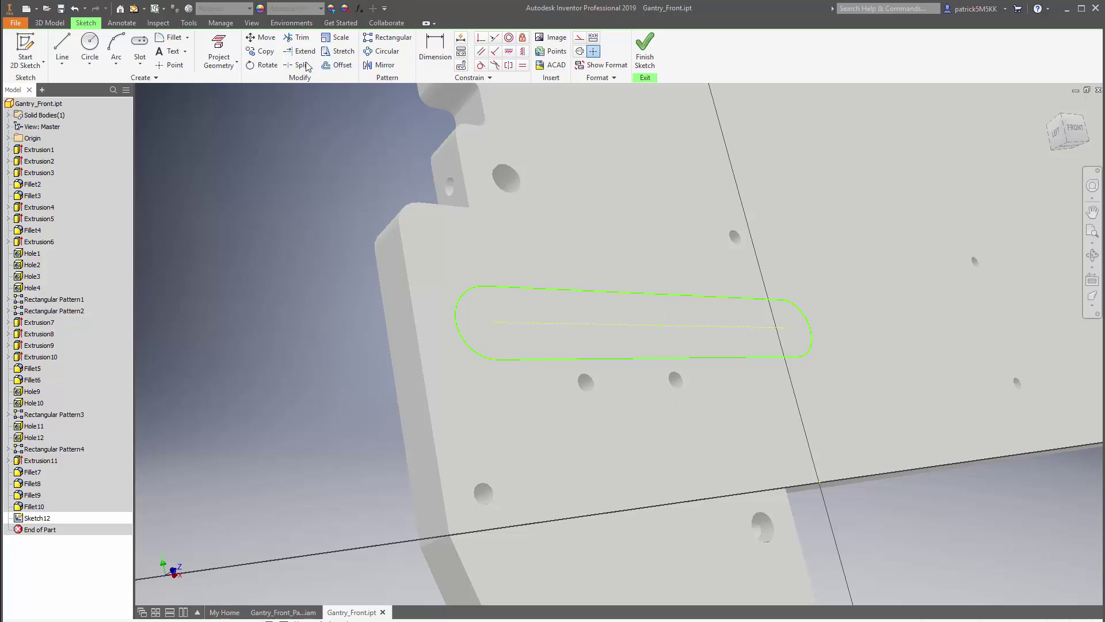
Step: Project the panel's lower left corner hole into the sketch and align the second slot's center horizontally with that hole's center
left_click(219, 47)
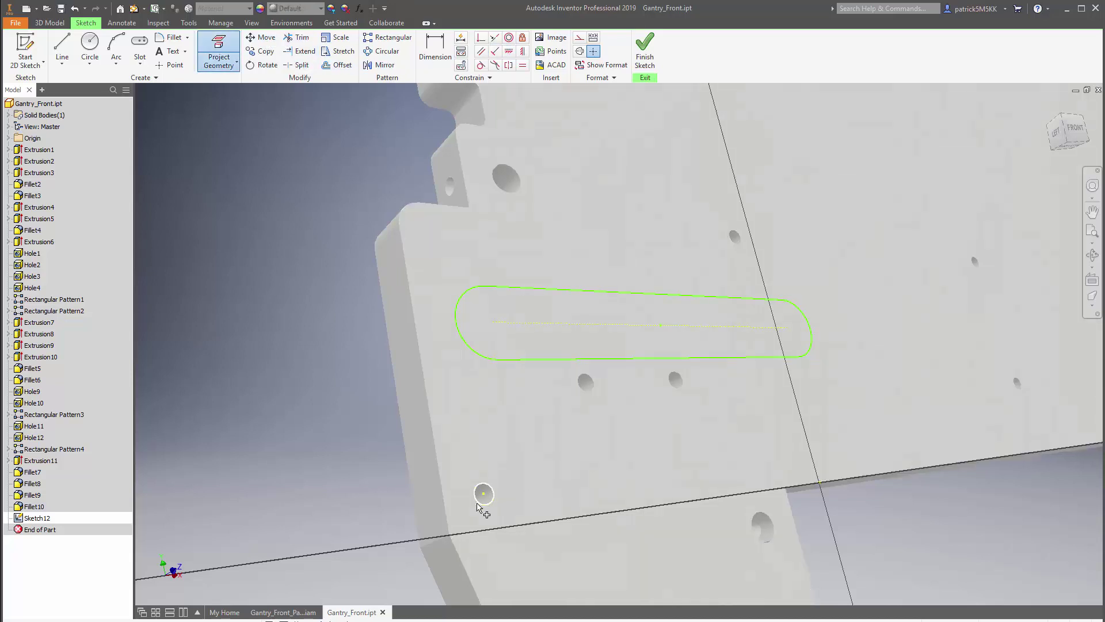
left_click(489, 505)
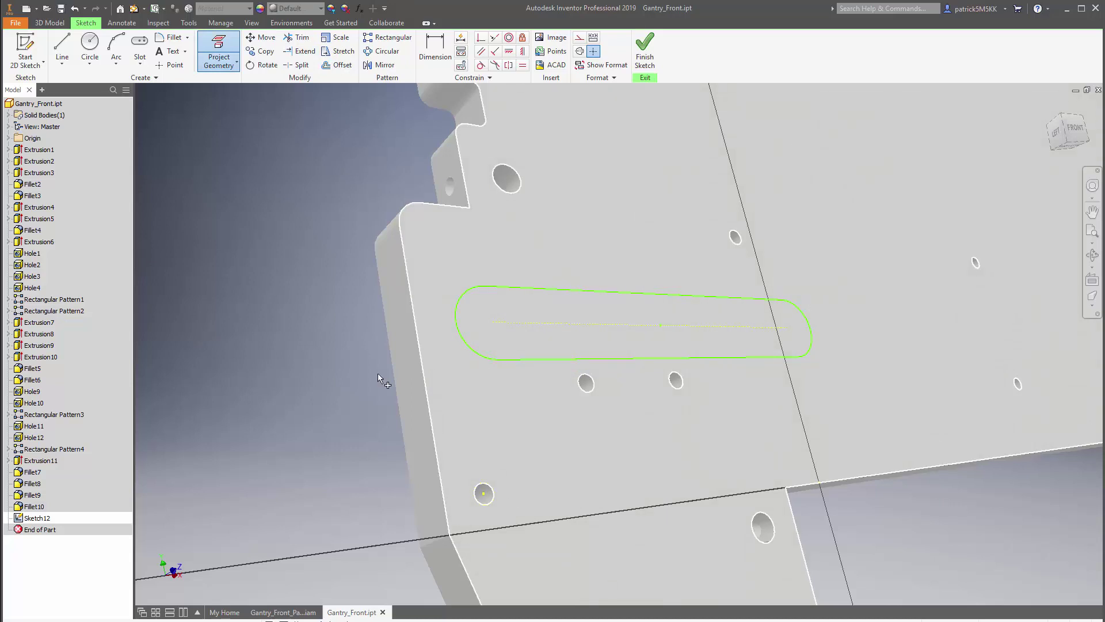
left_click(508, 50)
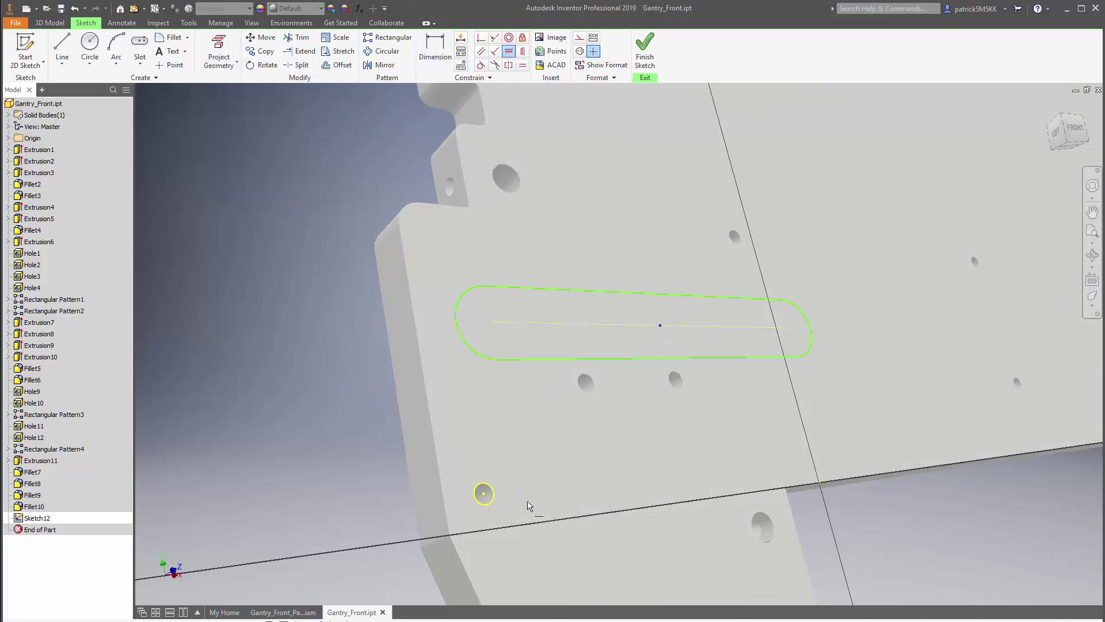
left_click(483, 494)
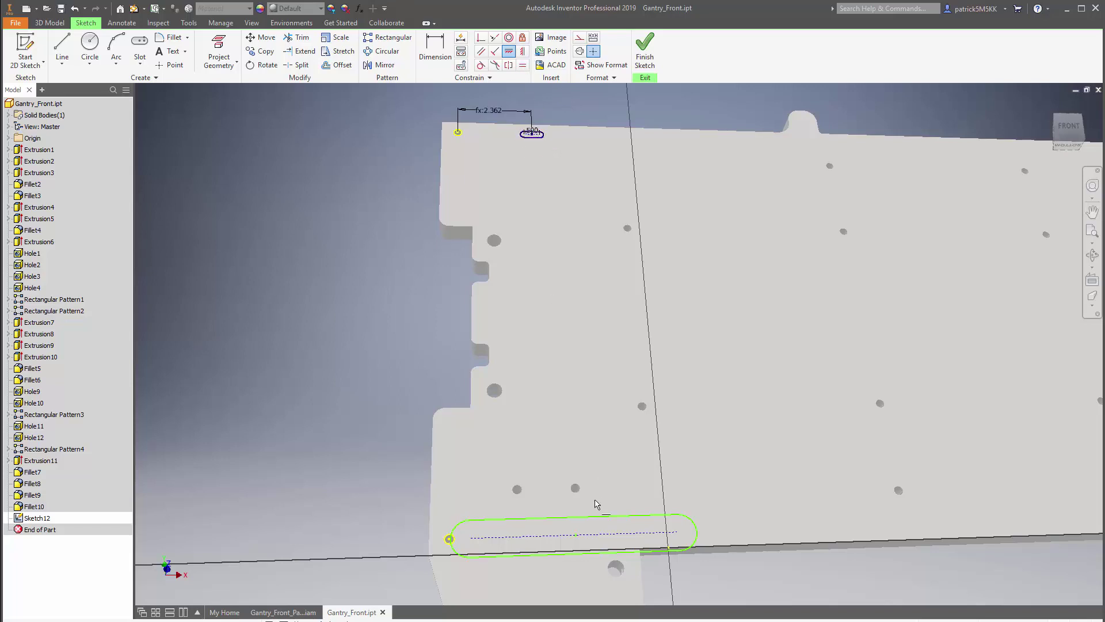
Step: Constrain the lower slot's straight side to equal the length of the upper slot's straight side
left_click(523, 65)
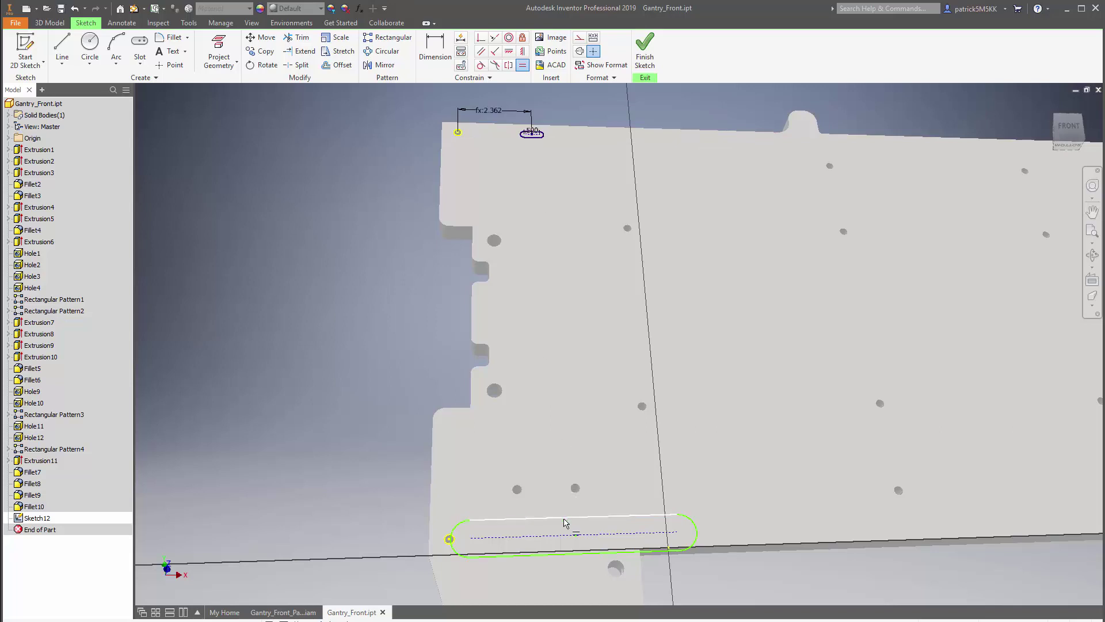
left_click(524, 51)
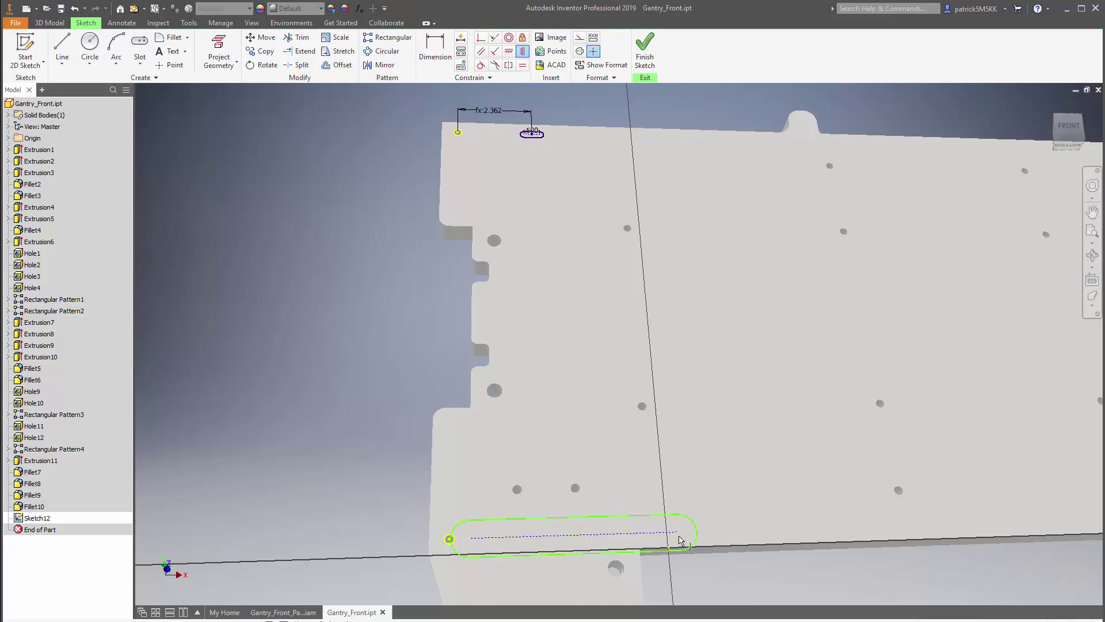
left_click(523, 64)
left_click(530, 134)
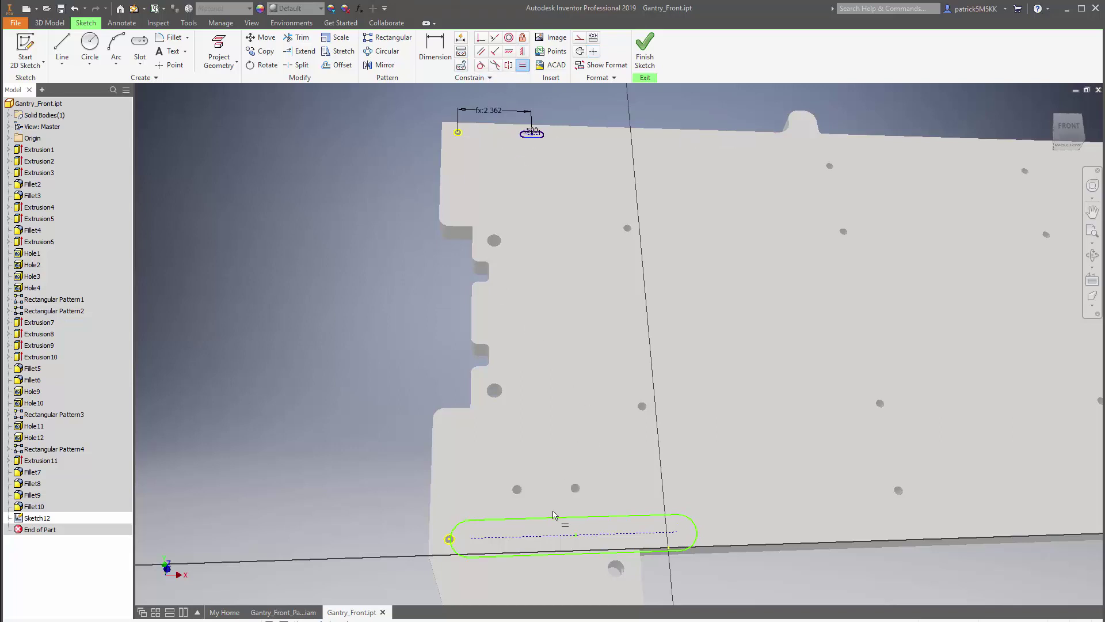
left_click(572, 519)
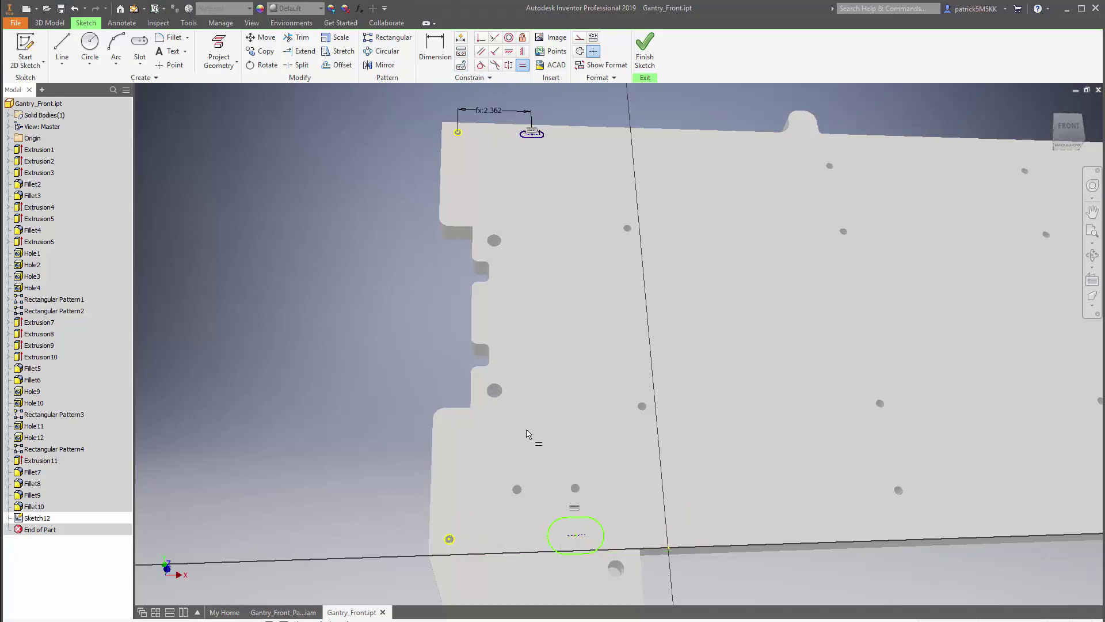
Step: Constrain the lower slot's end arc to have the same radius as the projected lower left corner hole
scroll(526, 430, "up", 3)
left_click(525, 68)
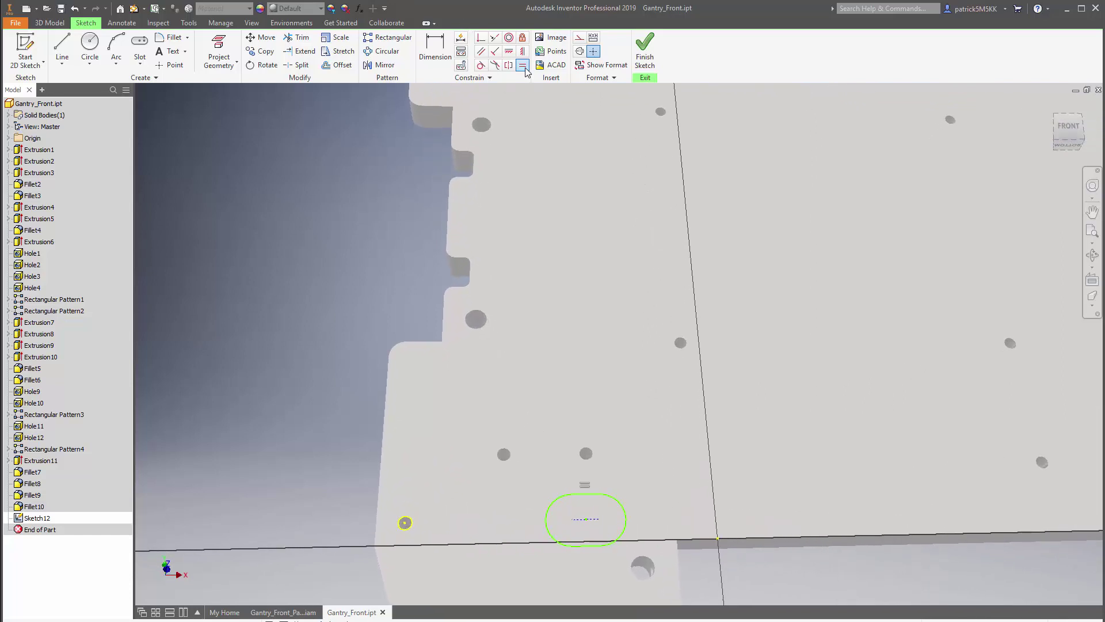
middle_click_drag(518, 461, 585, 347)
left_click(618, 405)
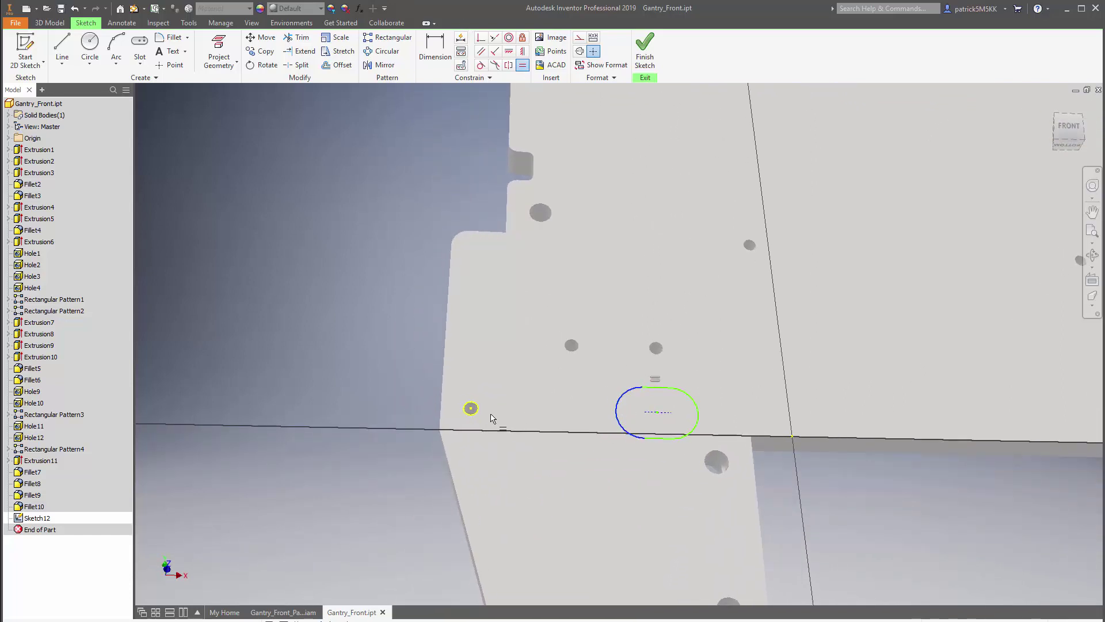
left_click(468, 408)
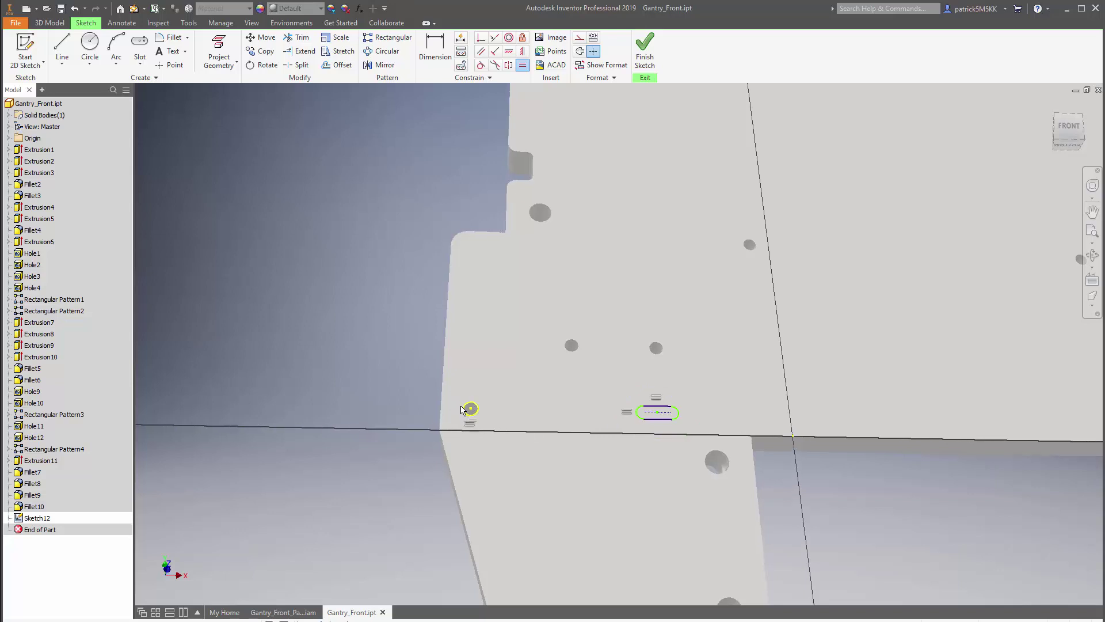
Step: Align the lower slot's center vertically with the upper slot's center
scroll(464, 410, "up", 2)
scroll(461, 410, "down", 1)
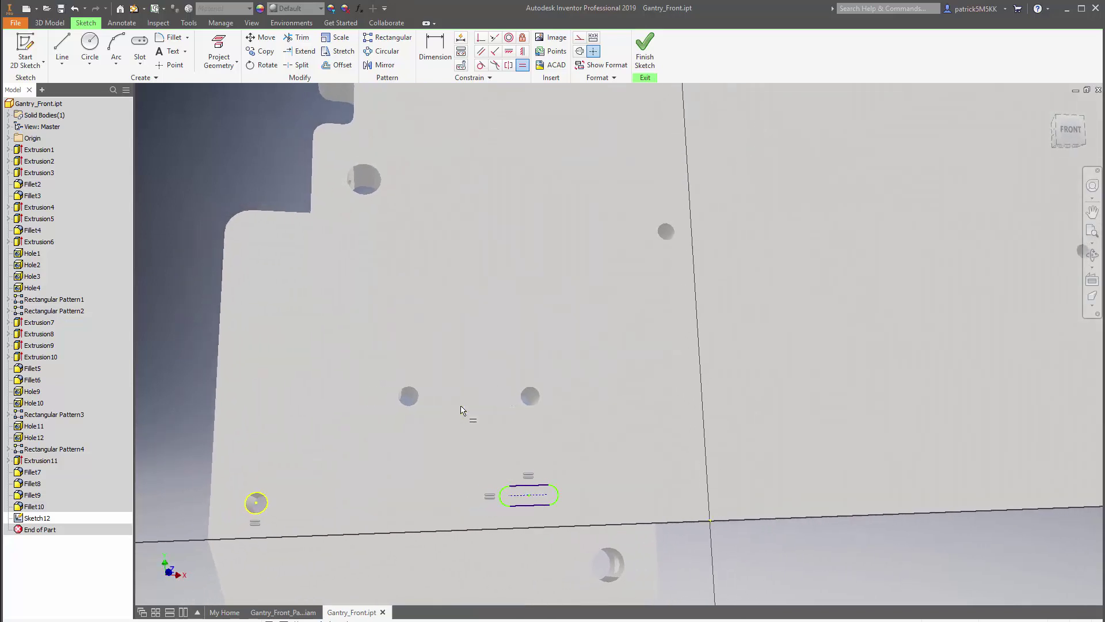
left_click(522, 51)
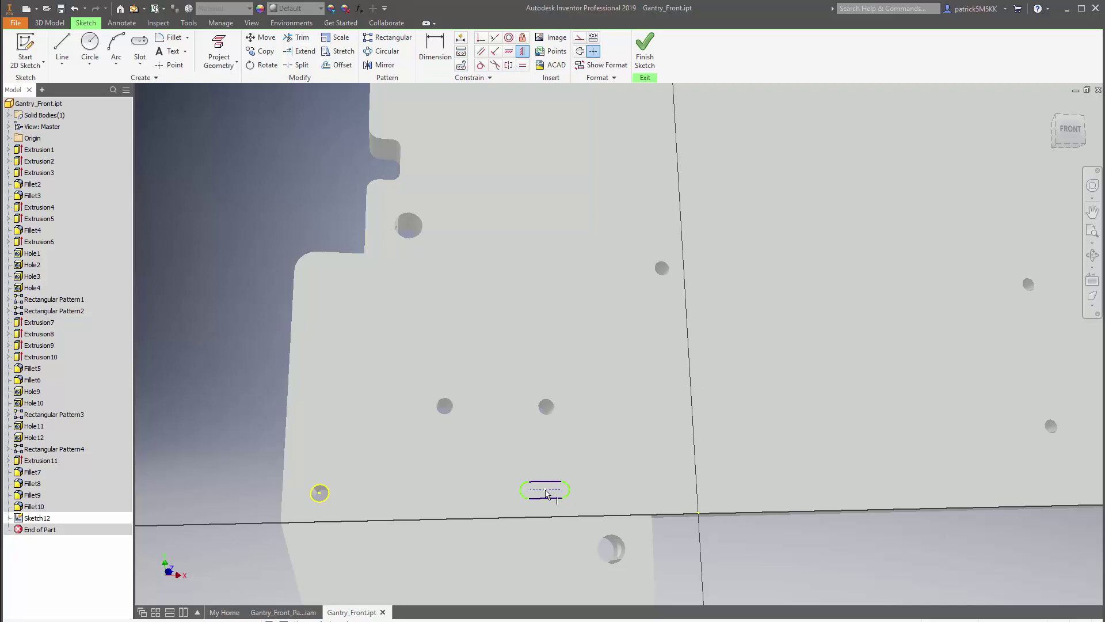
left_click(546, 490)
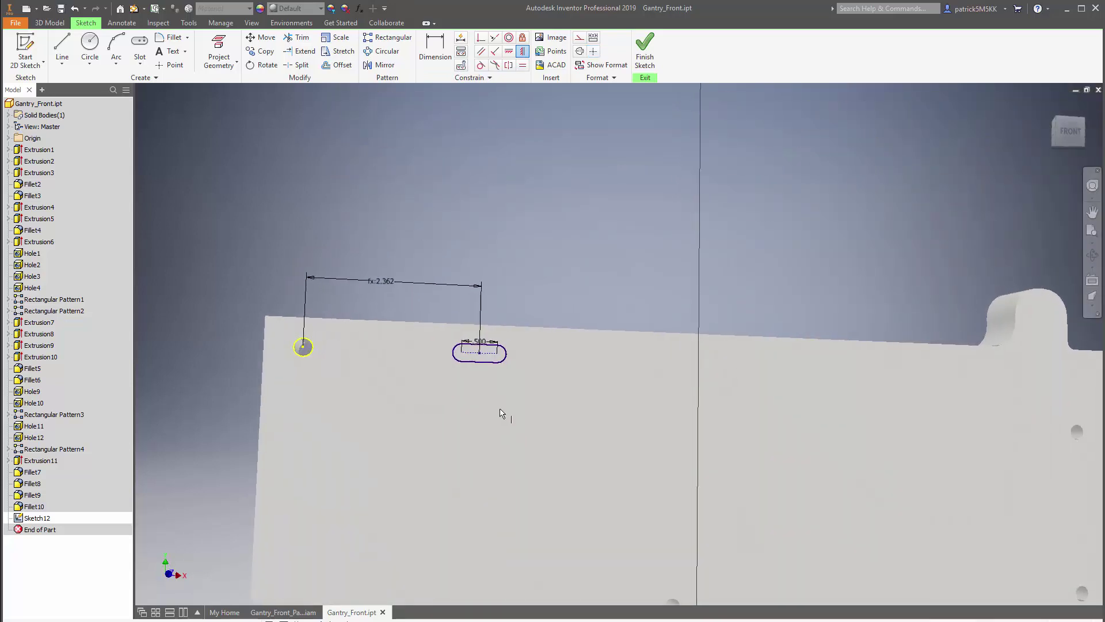
left_click(479, 353)
key("F5")
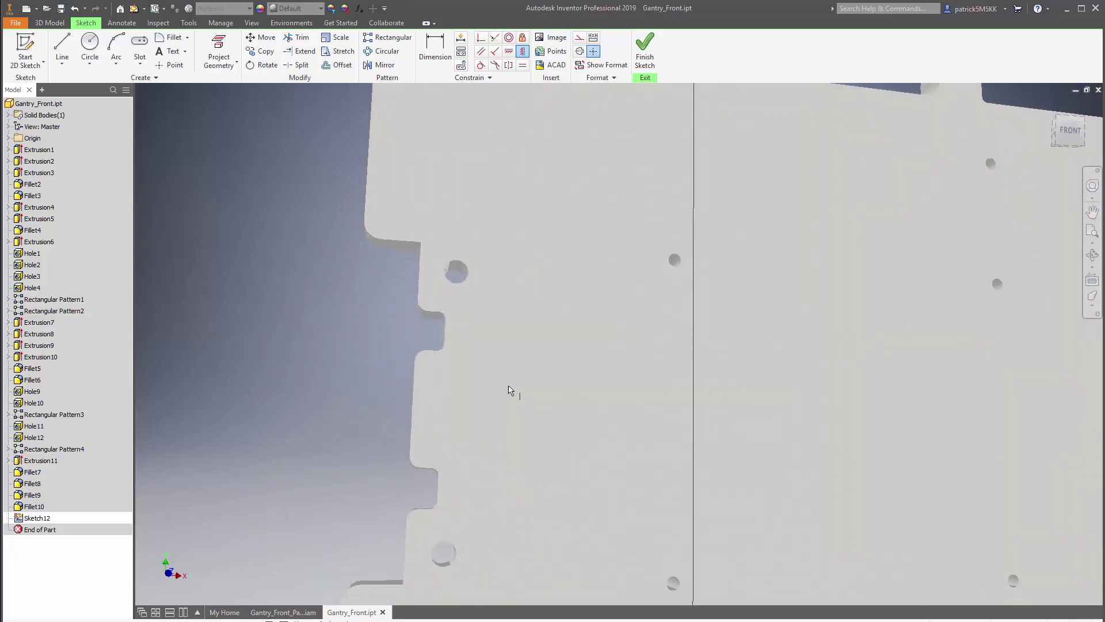
key("F5")
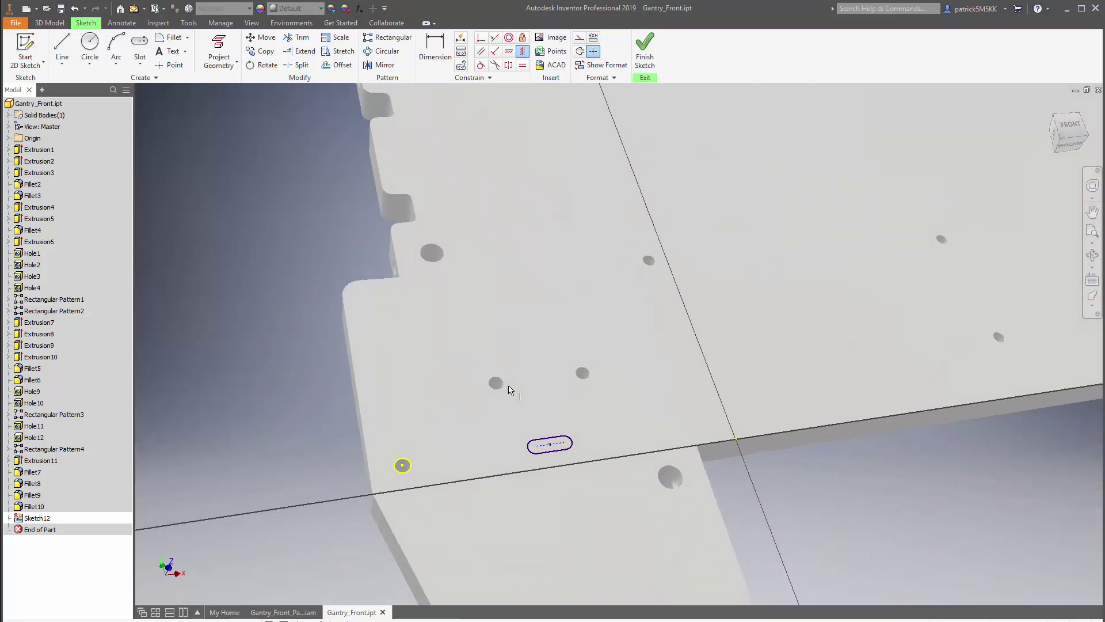
key("F5")
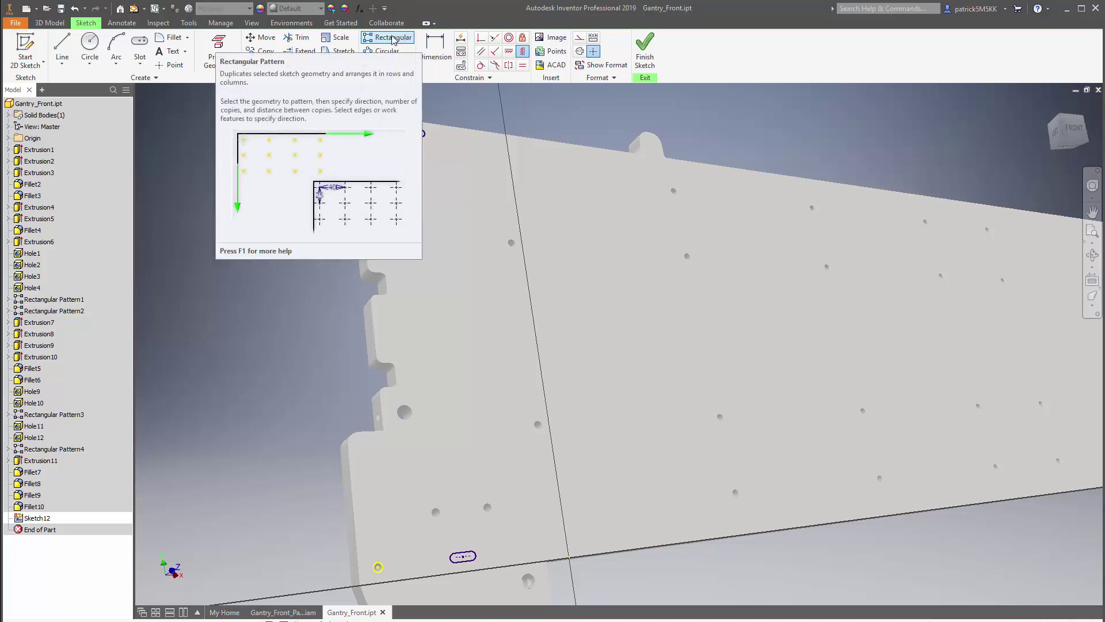
Step: Add a driven horizontal dimension from the upper slot's center to the panel's upper right corner
left_click(436, 52)
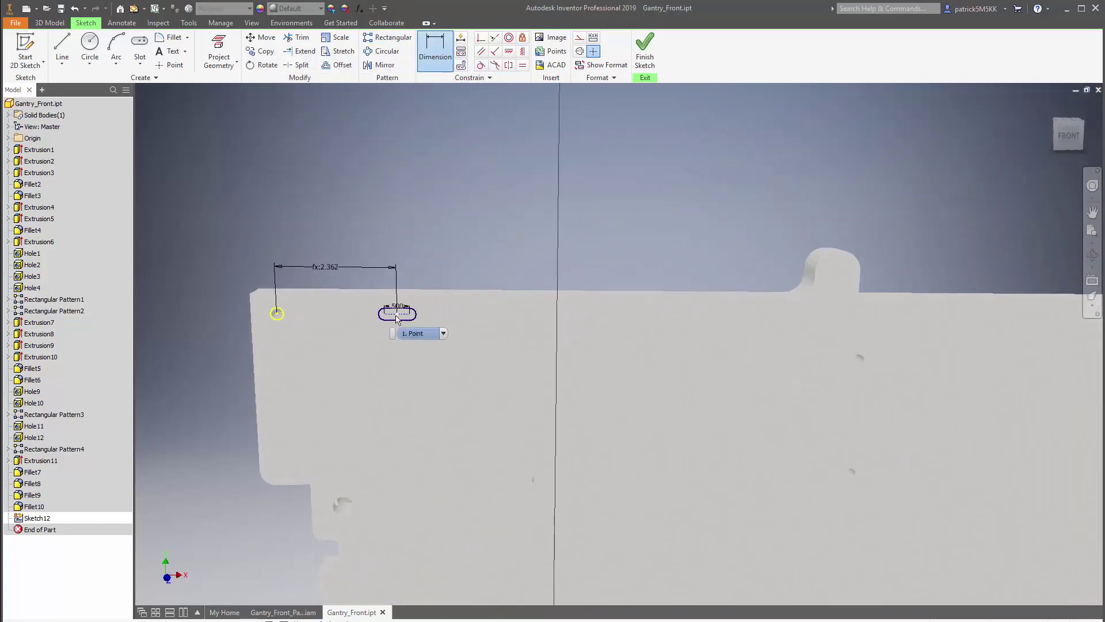
left_click(397, 315)
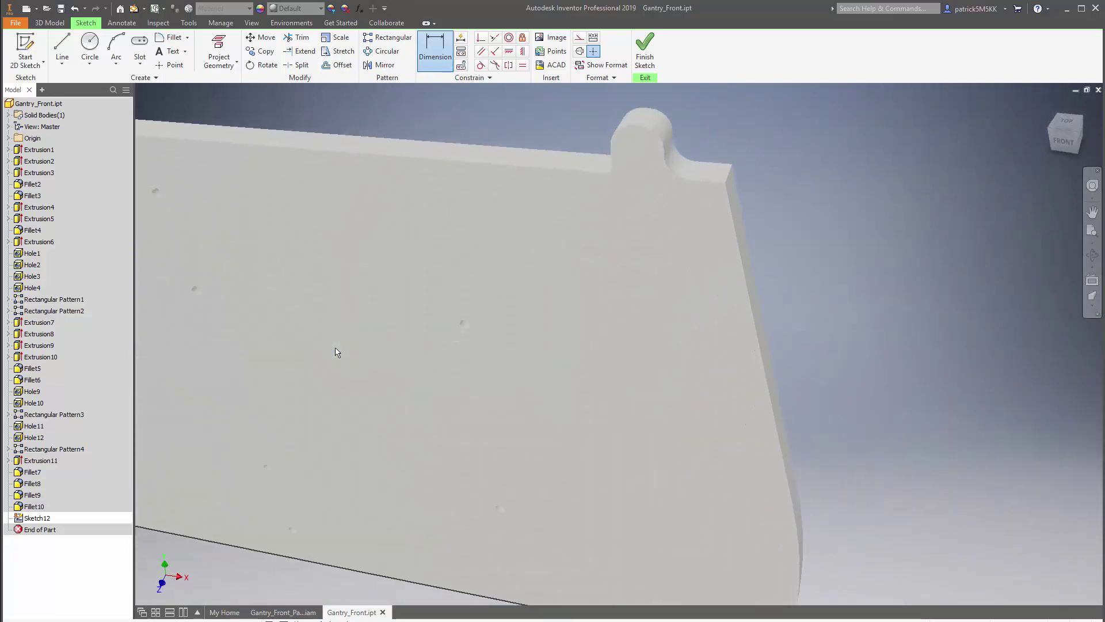
scroll(428, 315, "down", 2)
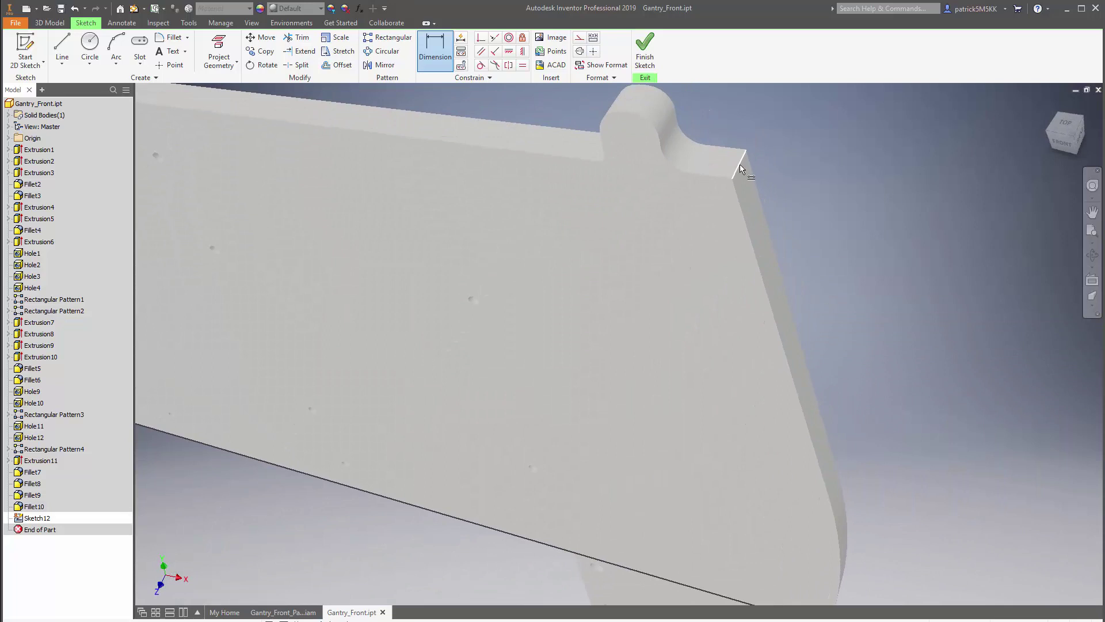
left_click(742, 173)
scroll(701, 132, "up", 1)
key("F5")
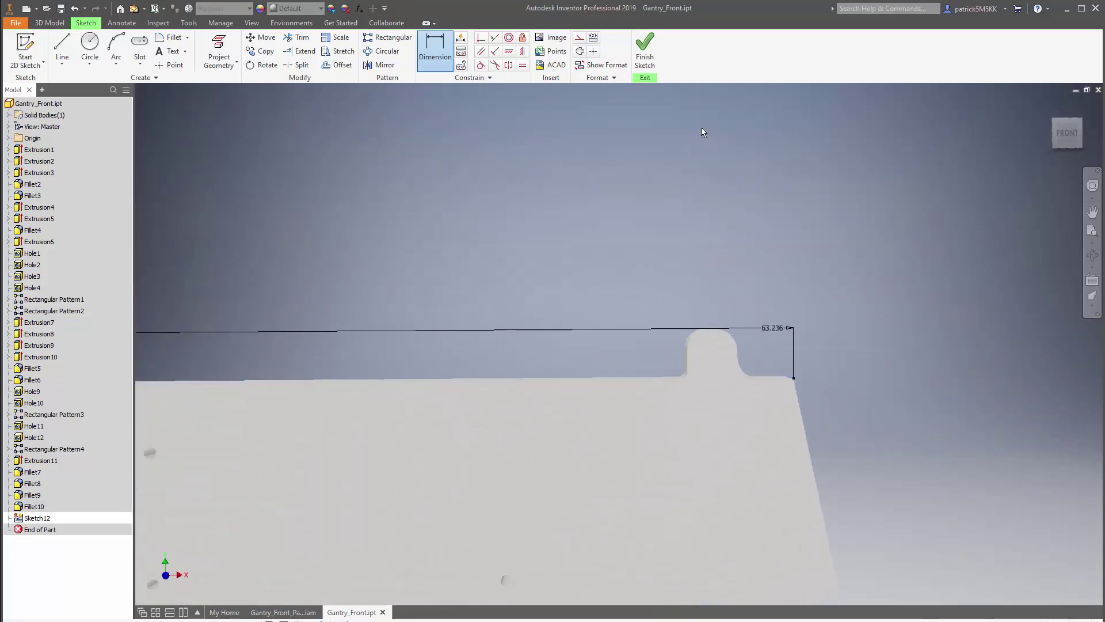
scroll(685, 144, "down", 3)
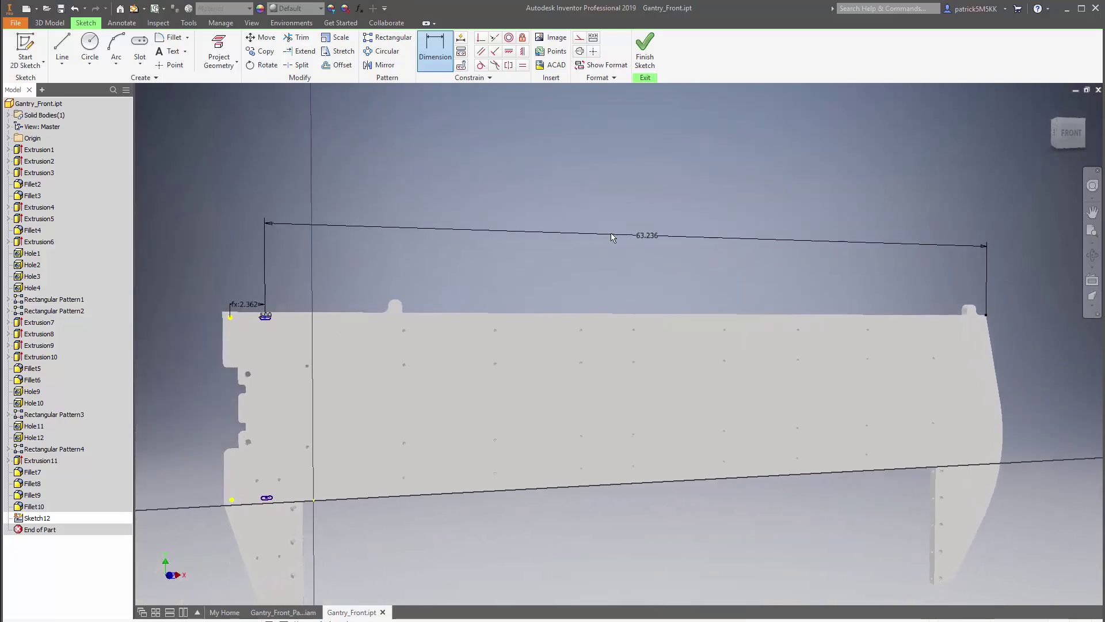
left_click(607, 285)
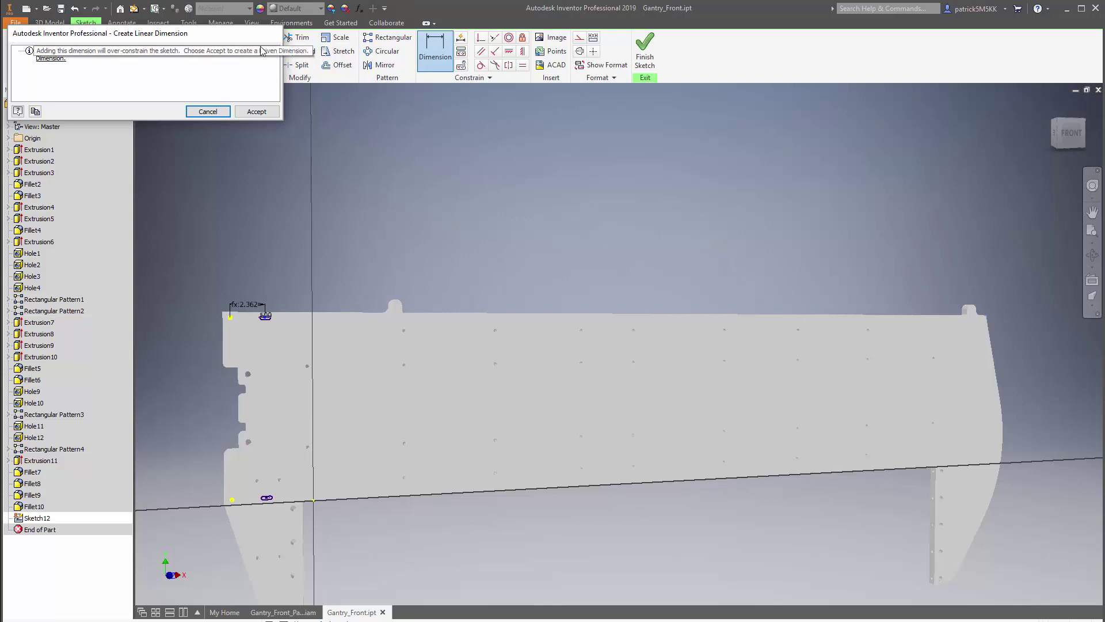
left_click(257, 112)
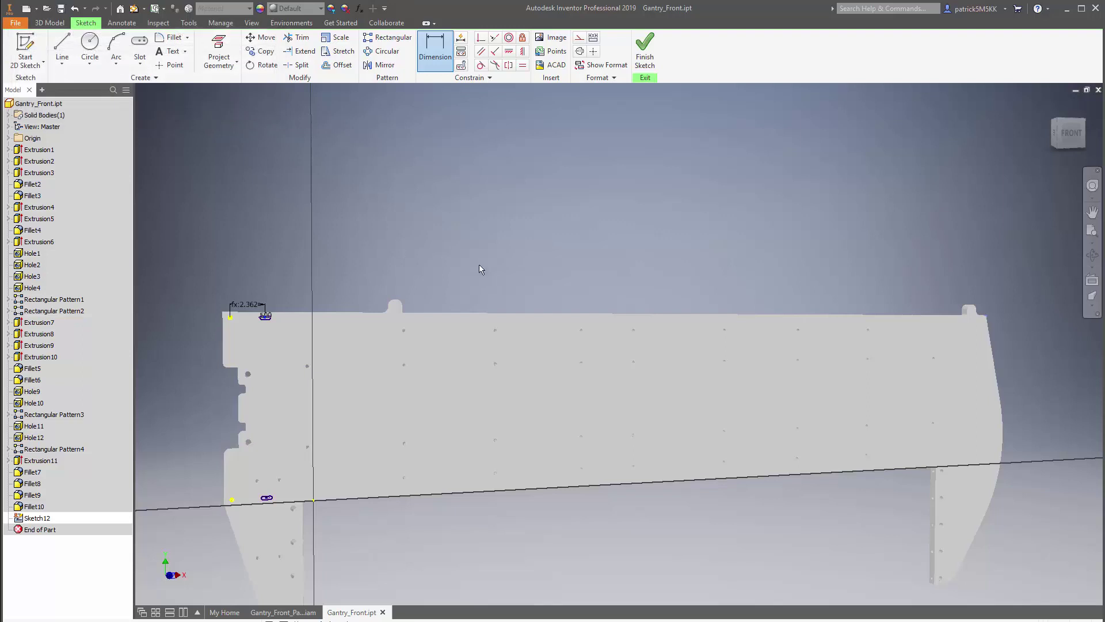
Step: Examine the driven length dimension and the slot positions along the full width of the gantry front panel
scroll(562, 311, "up", 1)
scroll(563, 309, "up", 4)
middle_click_drag(563, 309, 585, 316, "shift")
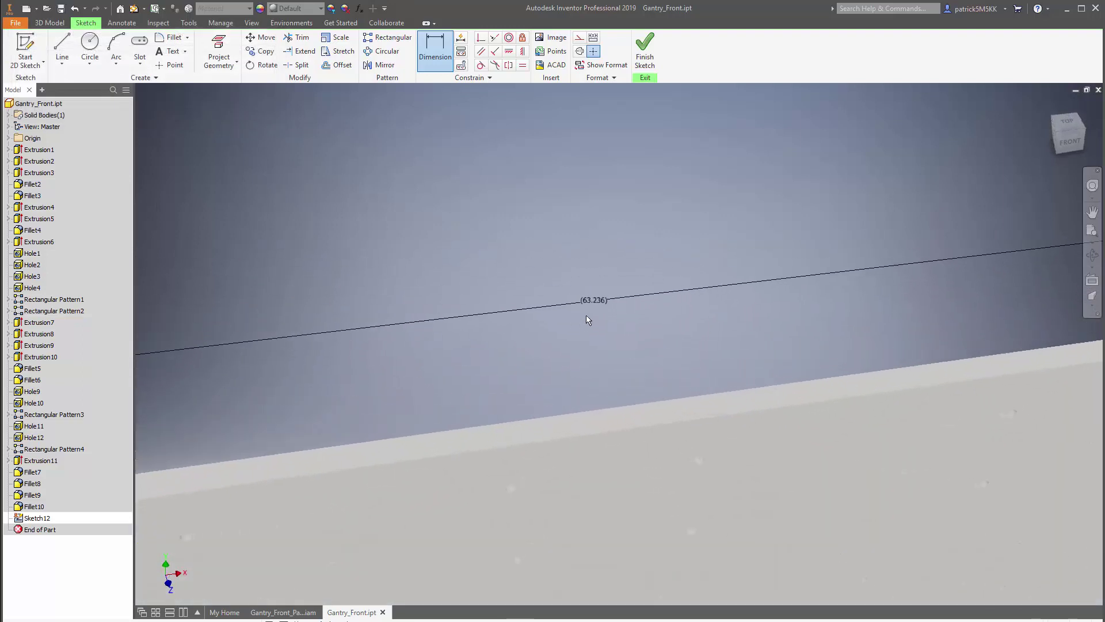
scroll(603, 312, "down", 5)
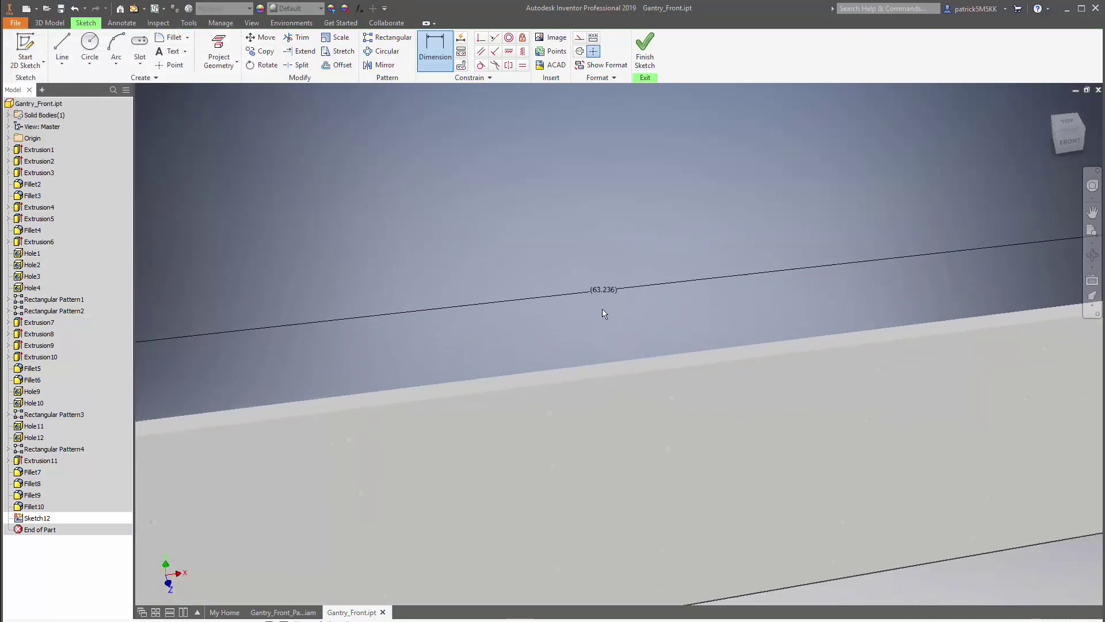
middle_click_drag(604, 313, 631, 251, "shift")
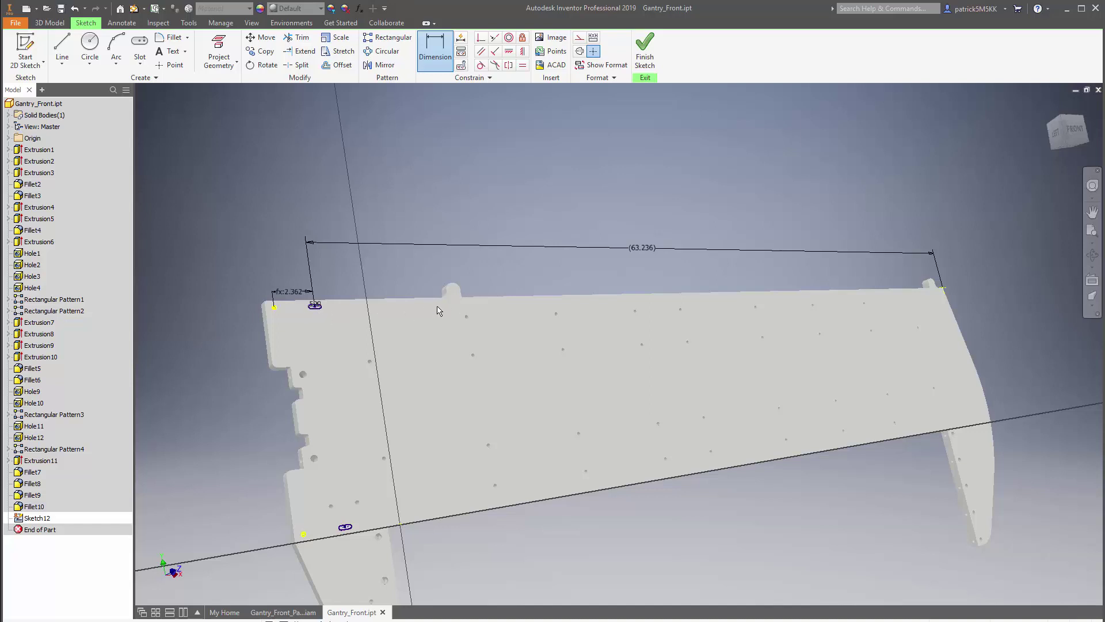
scroll(336, 326, "up", 10)
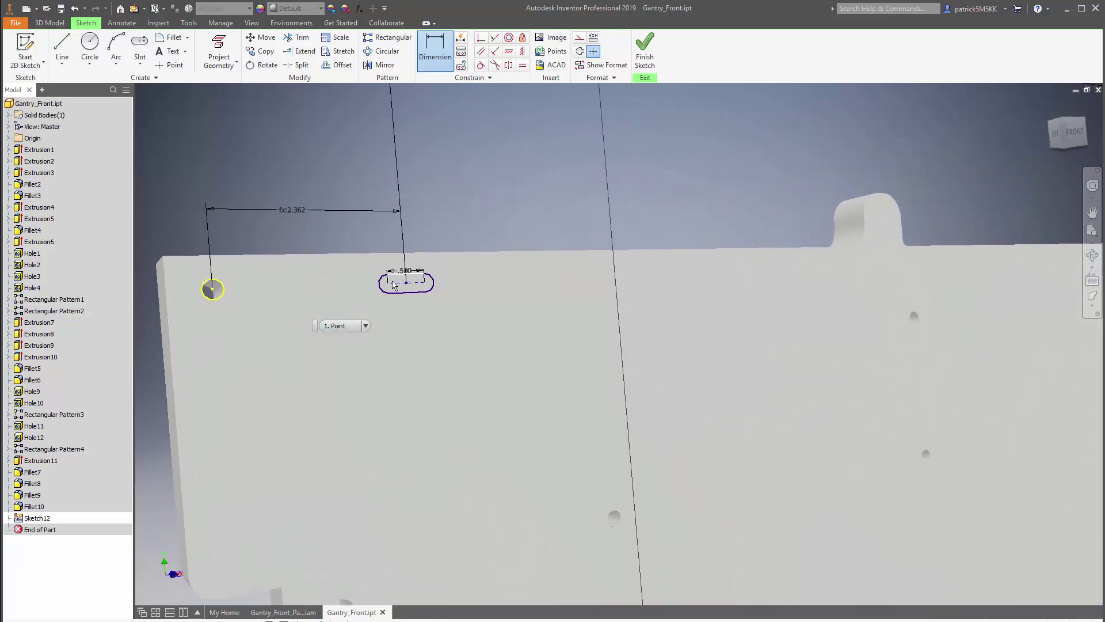
scroll(398, 283, "down", 2)
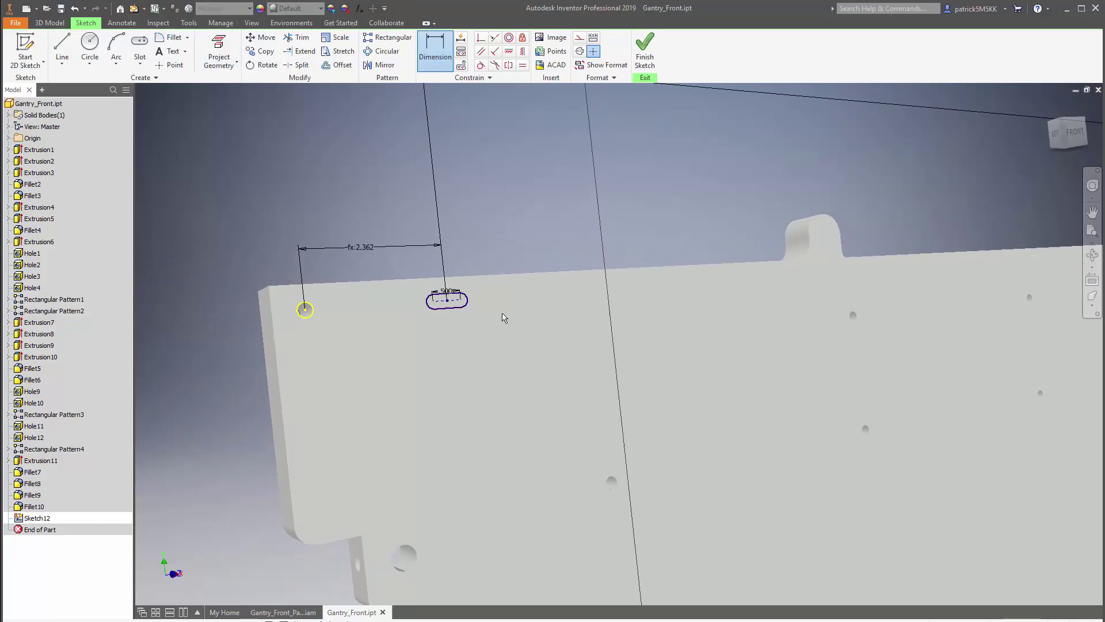
scroll(614, 304, "down", 1)
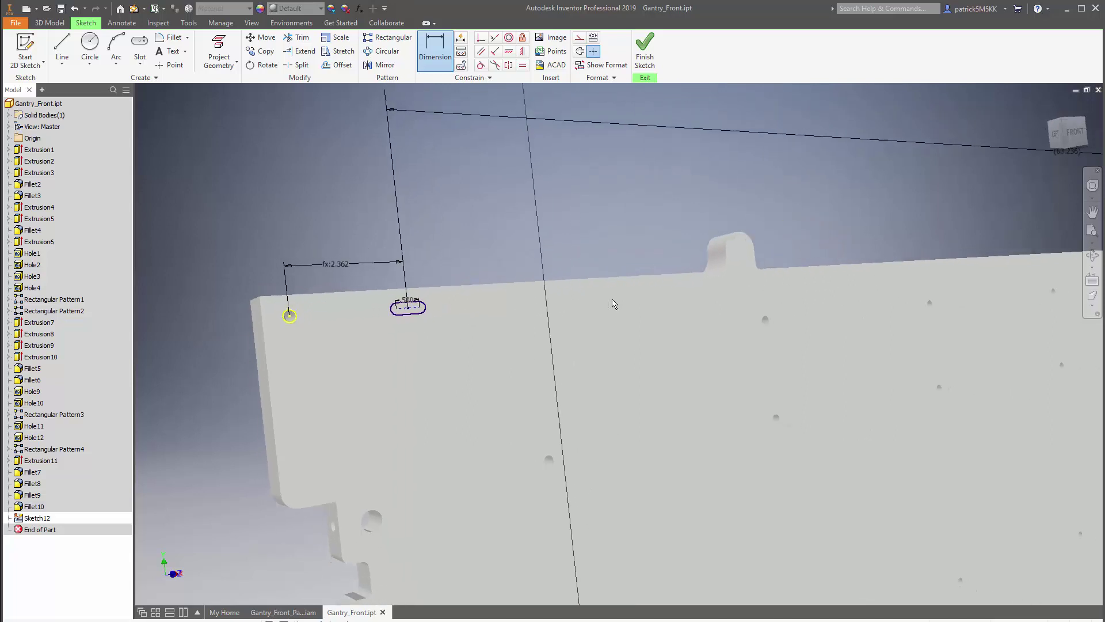
scroll(614, 304, "down", 4)
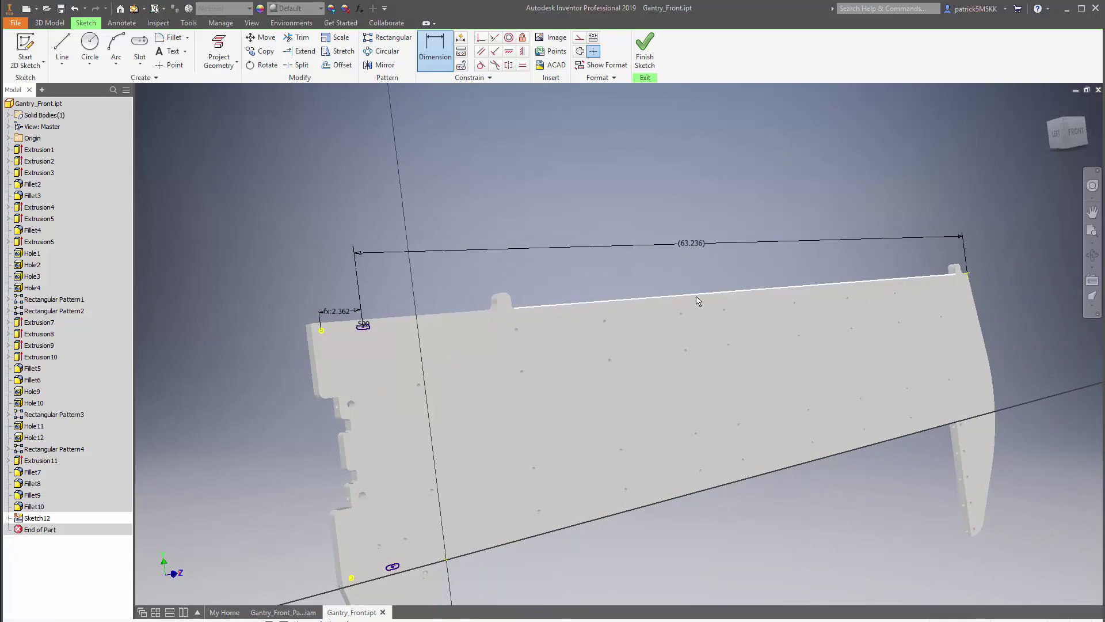
scroll(384, 322, "up", 5)
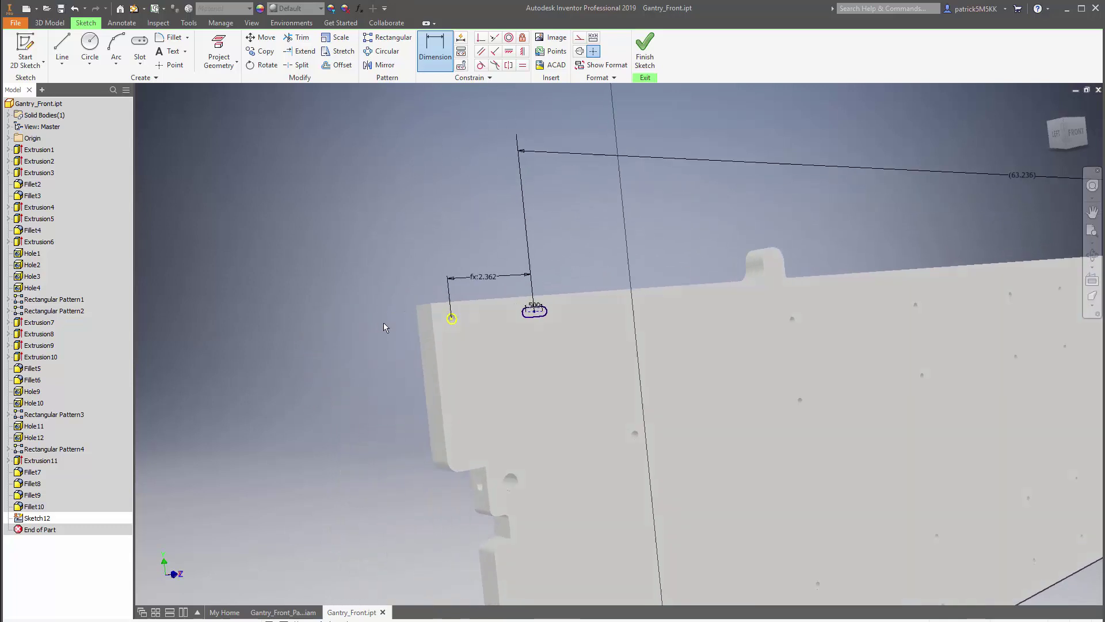
scroll(478, 310, "down", 5)
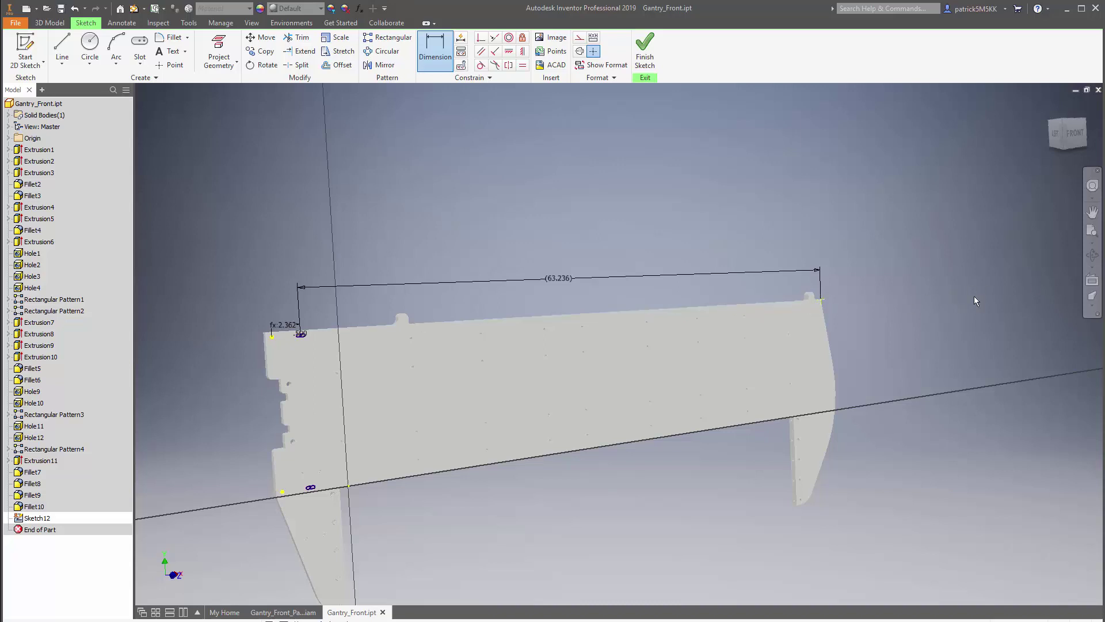
scroll(305, 294, "up", 5)
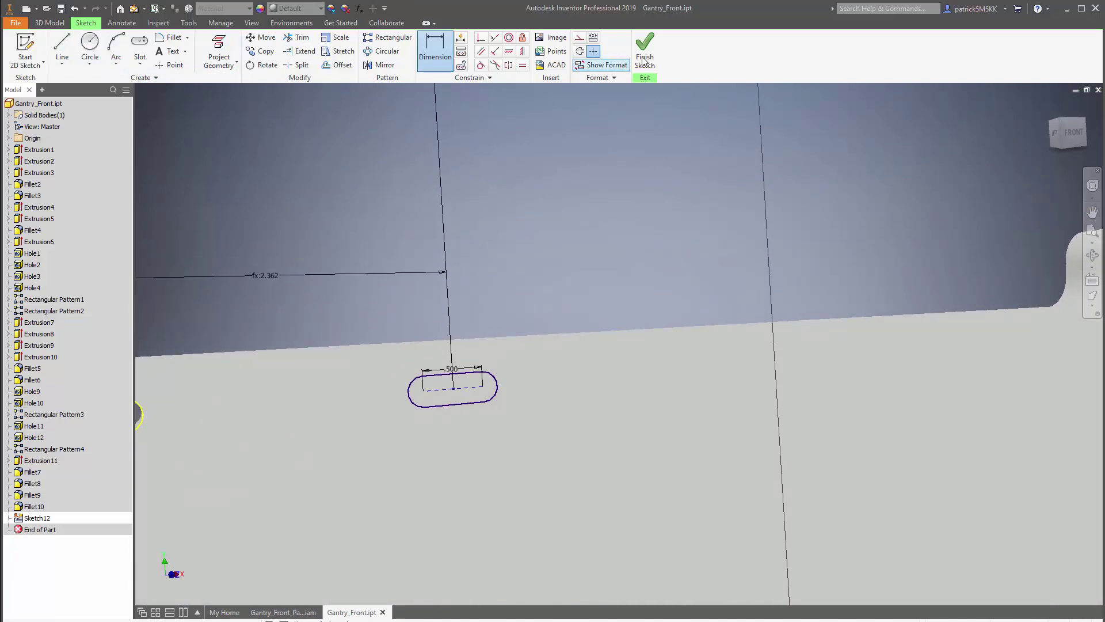
scroll(586, 184, "down", 6)
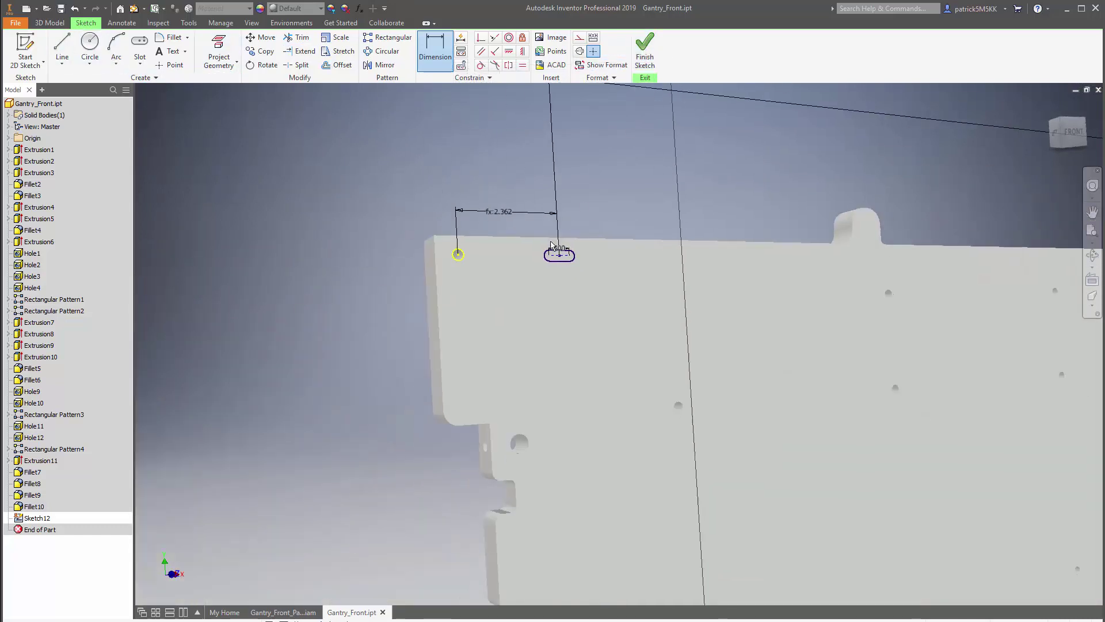
Step: Finish the sketch and select the upper and lower slot profiles for an Extrude
left_click(644, 49)
scroll(491, 322, "up", 5)
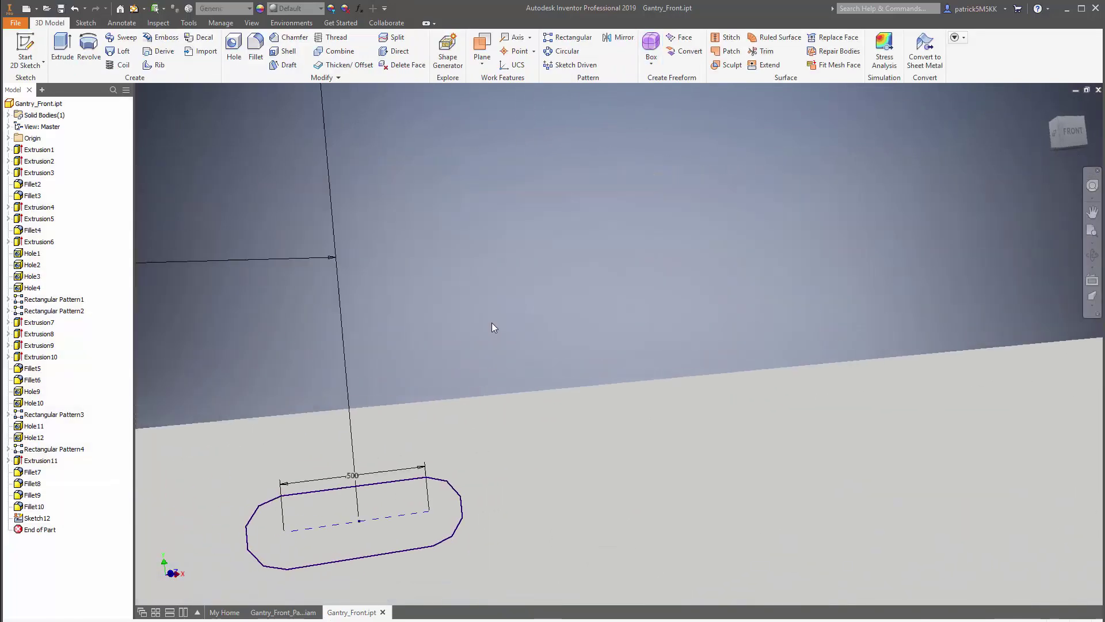
left_click(61, 48)
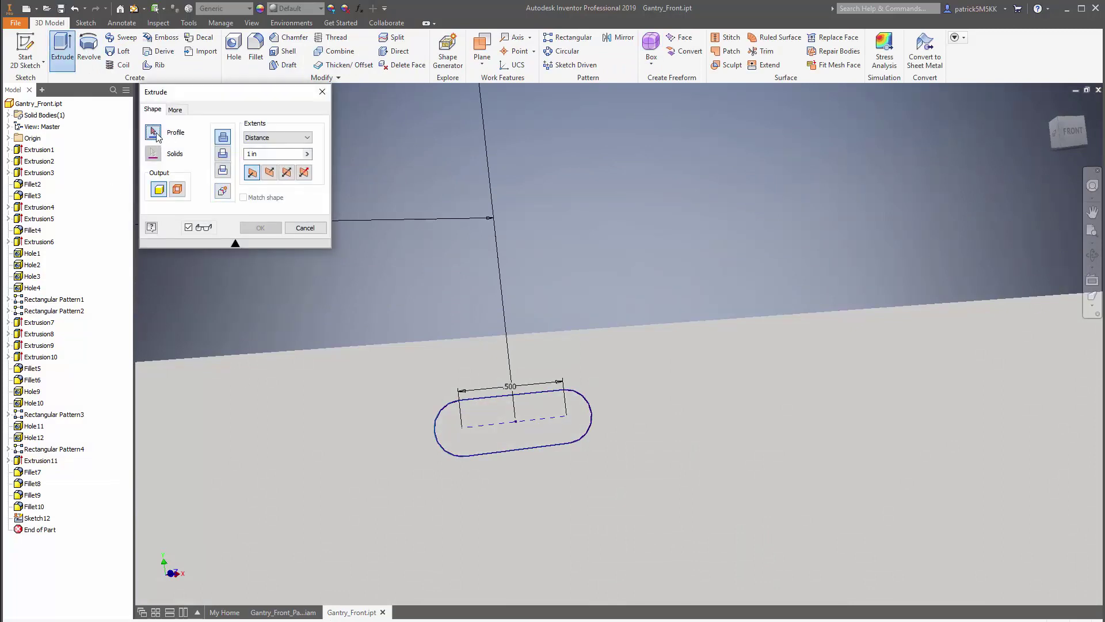
left_click(532, 437)
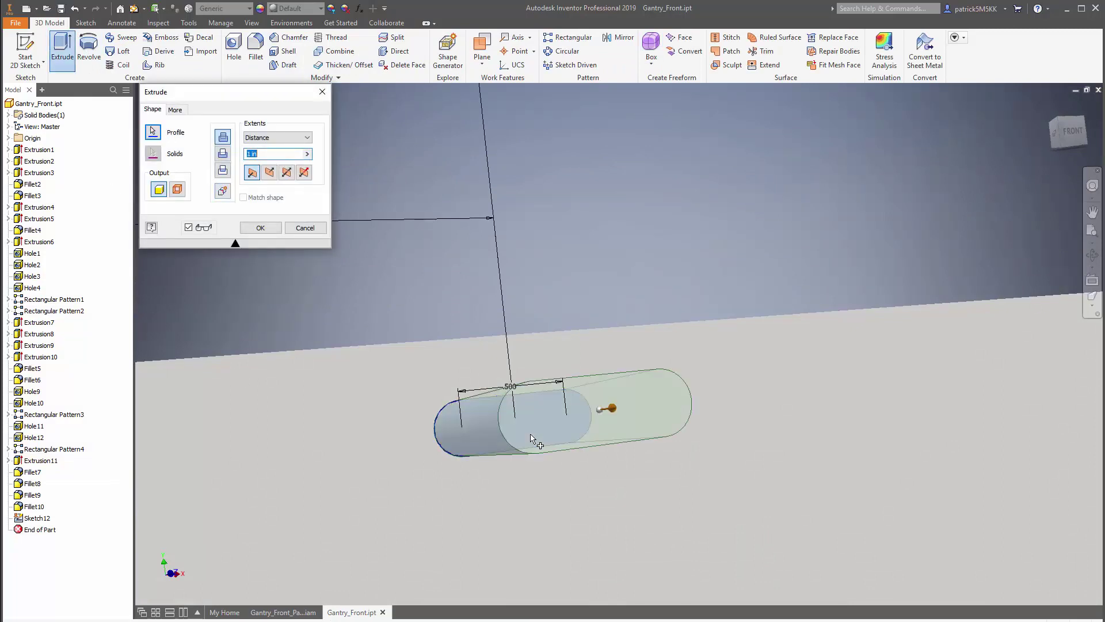
scroll(533, 439, "down", 5)
scroll(602, 460, "up", 8)
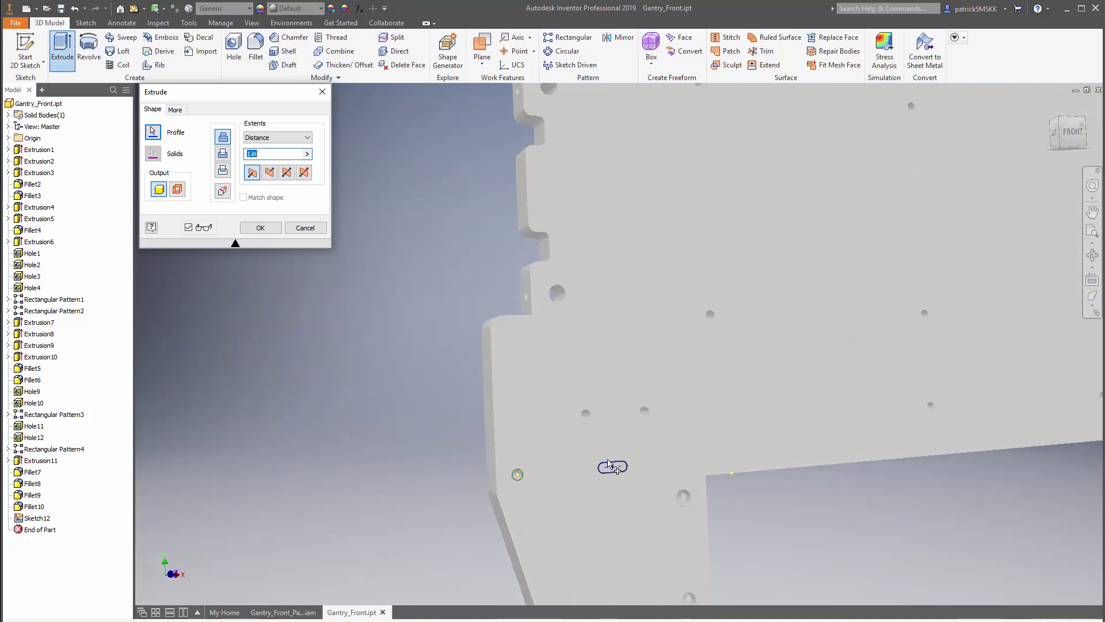
scroll(439, 395, "up", 5)
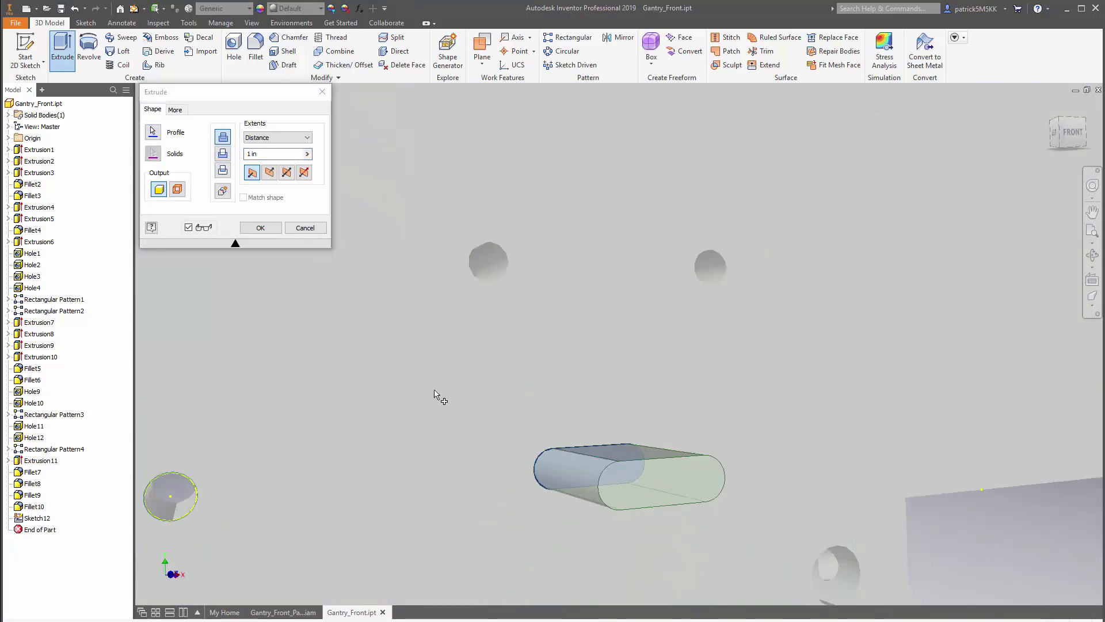
middle_click_drag(435, 391, 369, 331, "shift")
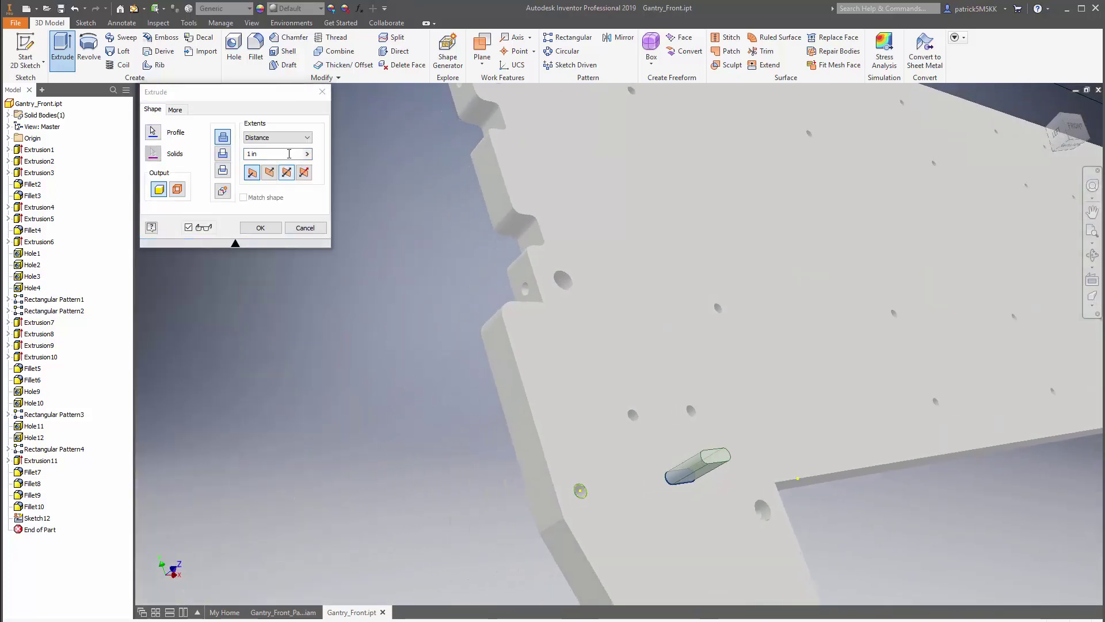
Step: Cut both slots through the panel with extents set to All and the extrusion direction reversed into the material
left_click(297, 142)
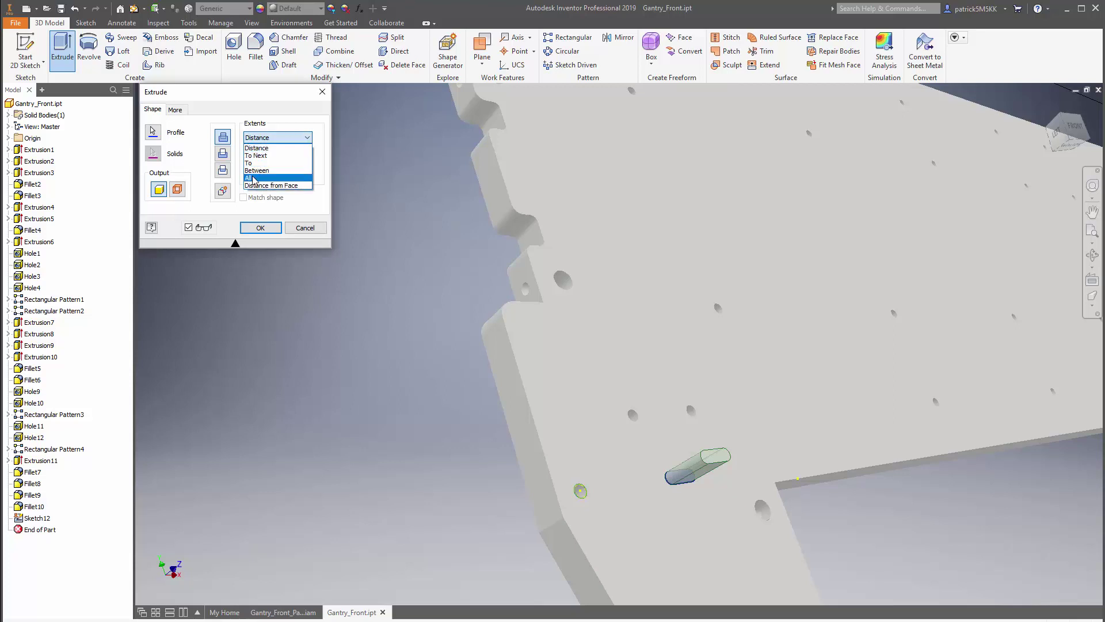
left_click(254, 179)
left_click(270, 173)
middle_click_drag(727, 493, 291, 318, "shift")
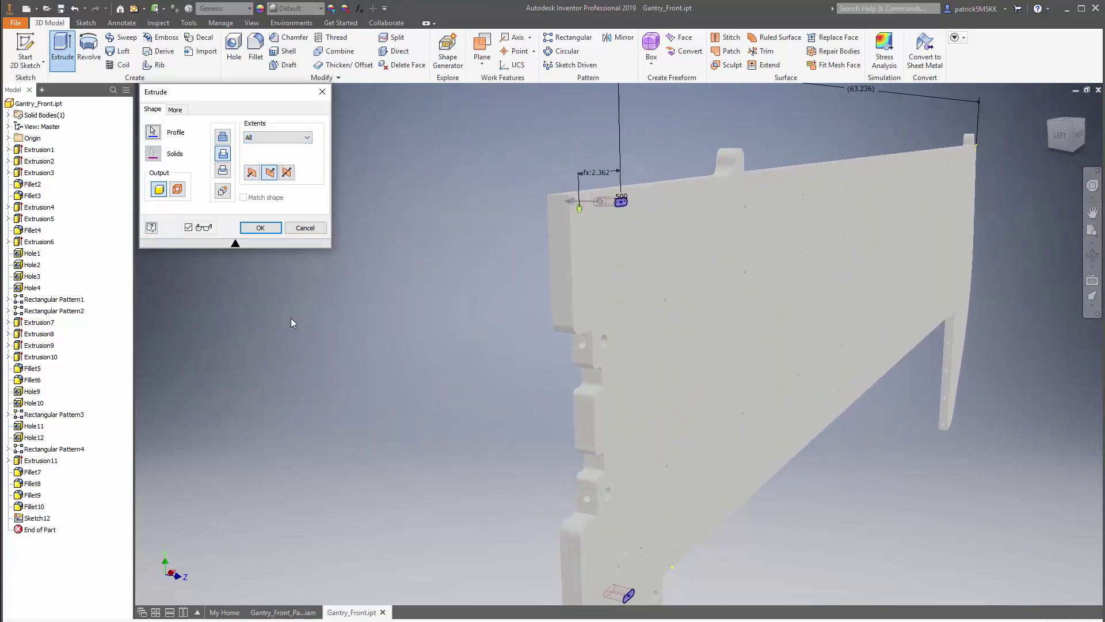
left_click(260, 228)
middle_click_drag(353, 396, 472, 281, "shift")
scroll(454, 354, "up", 6)
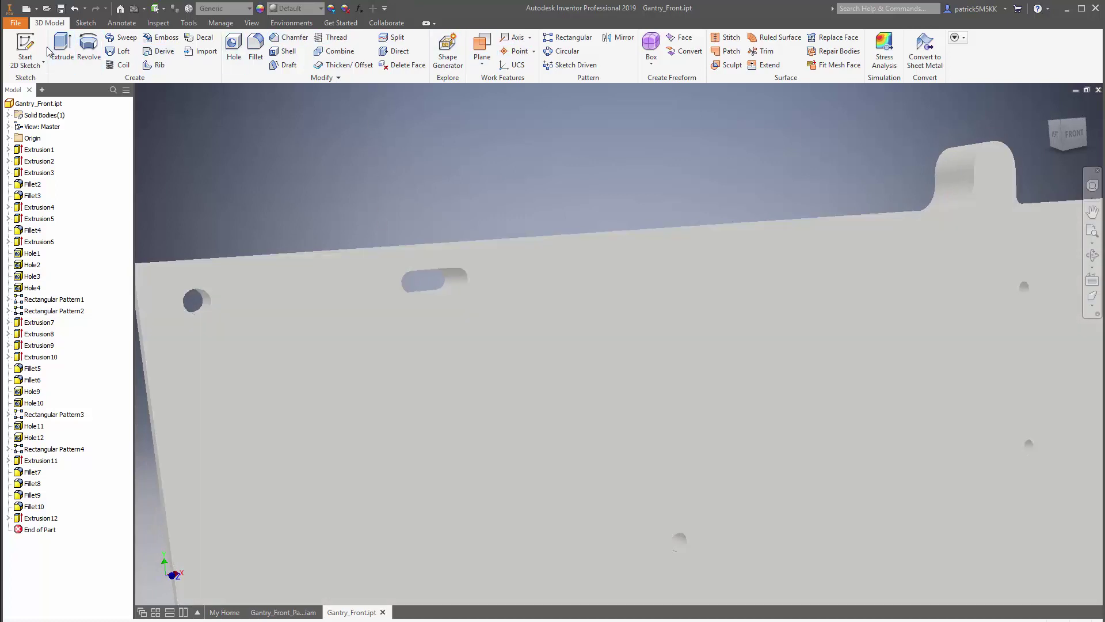
Step: Start a rectangular pattern of the slot cuts with the panel's upper front edge as Direction 1
left_click(571, 38)
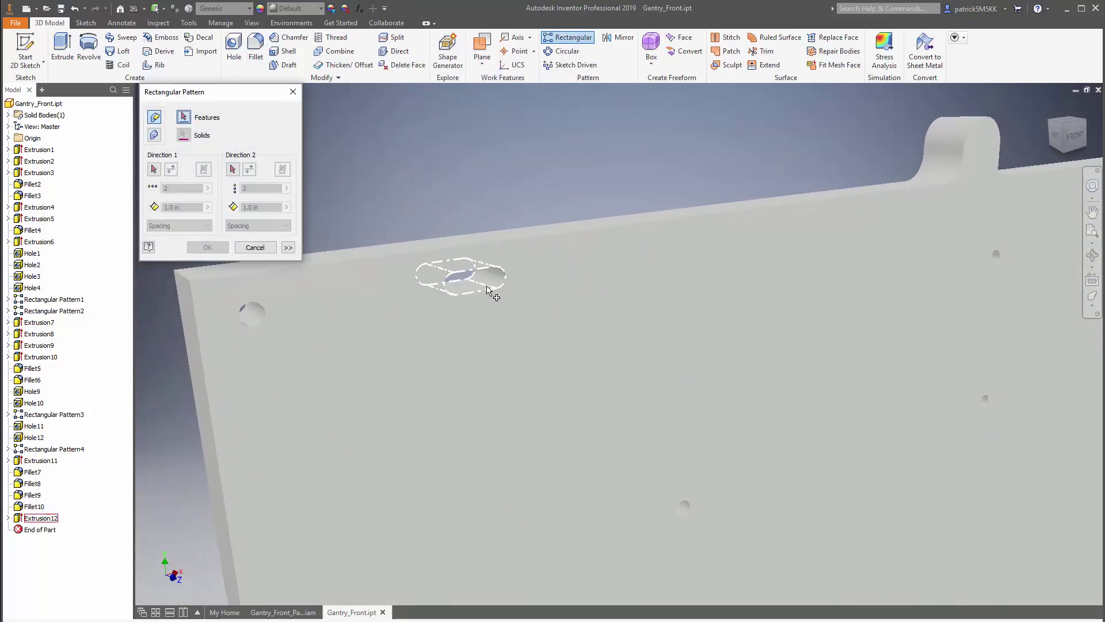
left_click(483, 291)
middle_click_drag(482, 291, 531, 318, "shift")
scroll(536, 321, "down", 4)
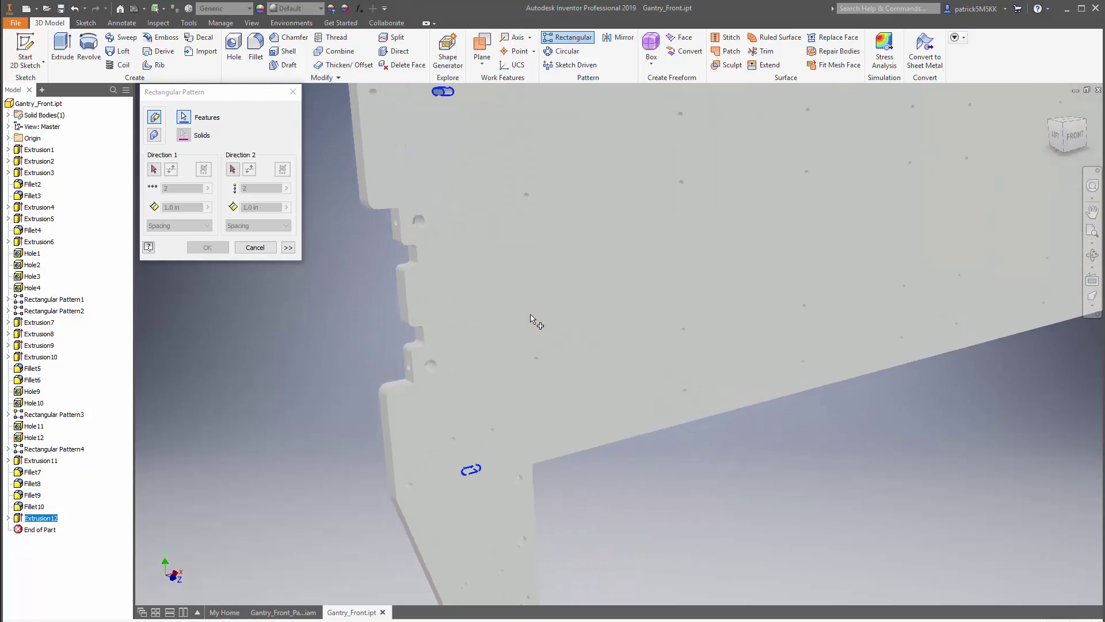
left_click(155, 171)
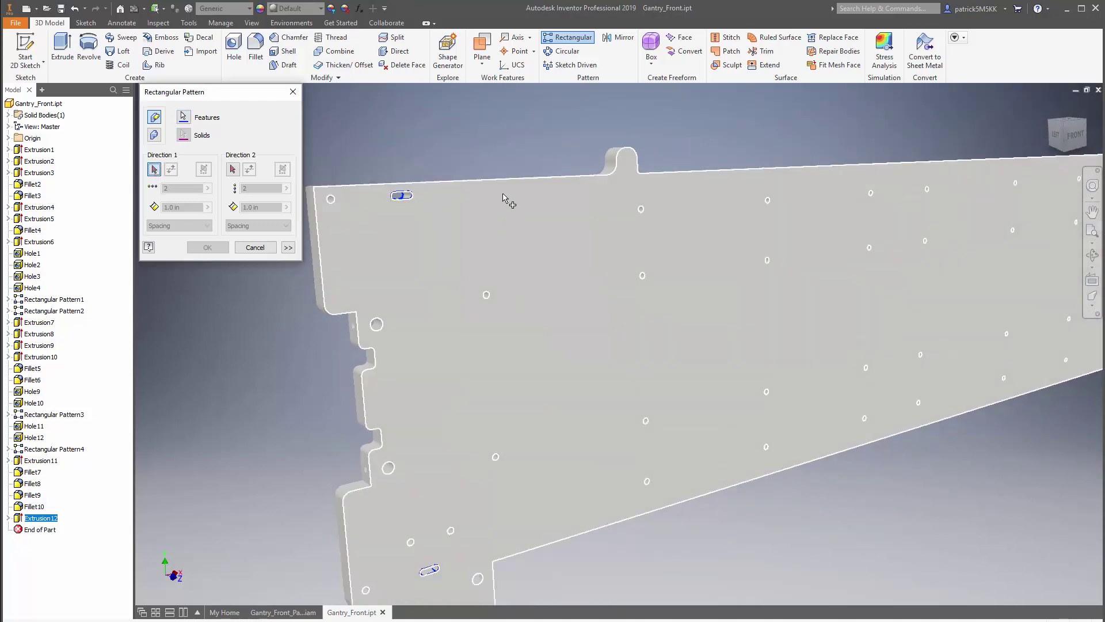
middle_click_drag(491, 222, 536, 170, "shift")
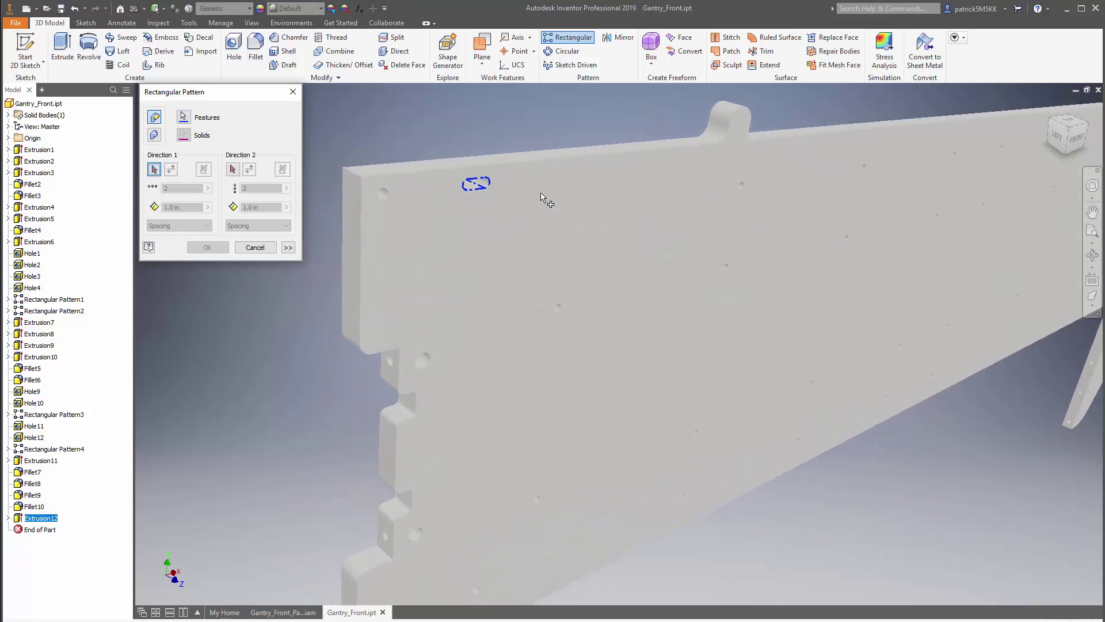
left_click(536, 161)
left_click(535, 161)
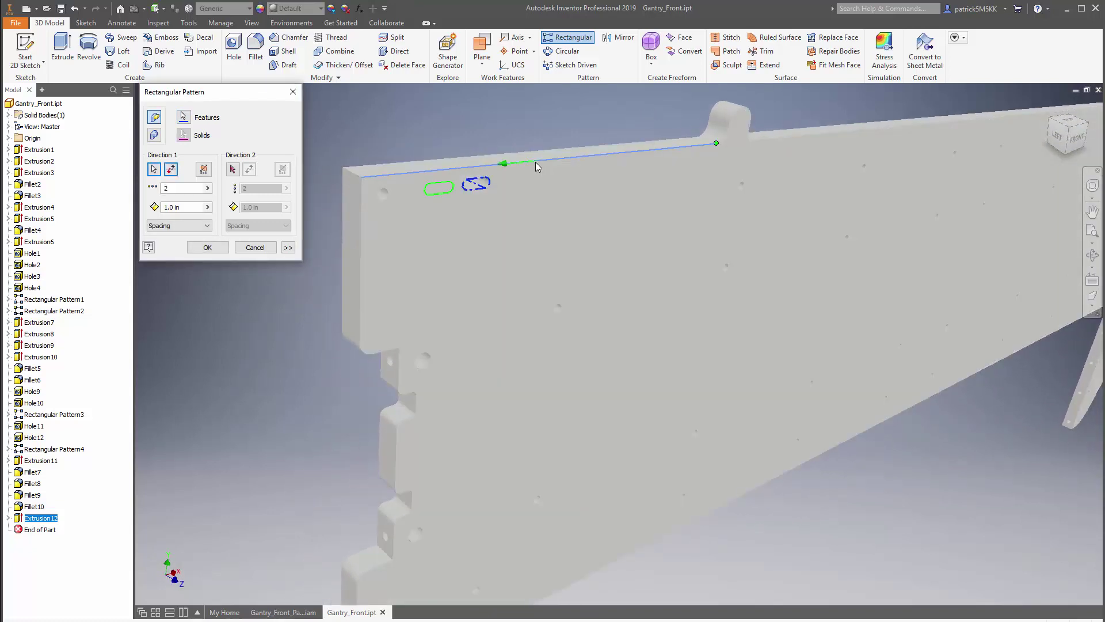
Step: Flip the pattern direction toward the panel's far end, set the spacing to HIWINRail_Hole_Spacing, and create the two-occurrence pattern
left_click(171, 170)
left_click(208, 207)
left_click(249, 234)
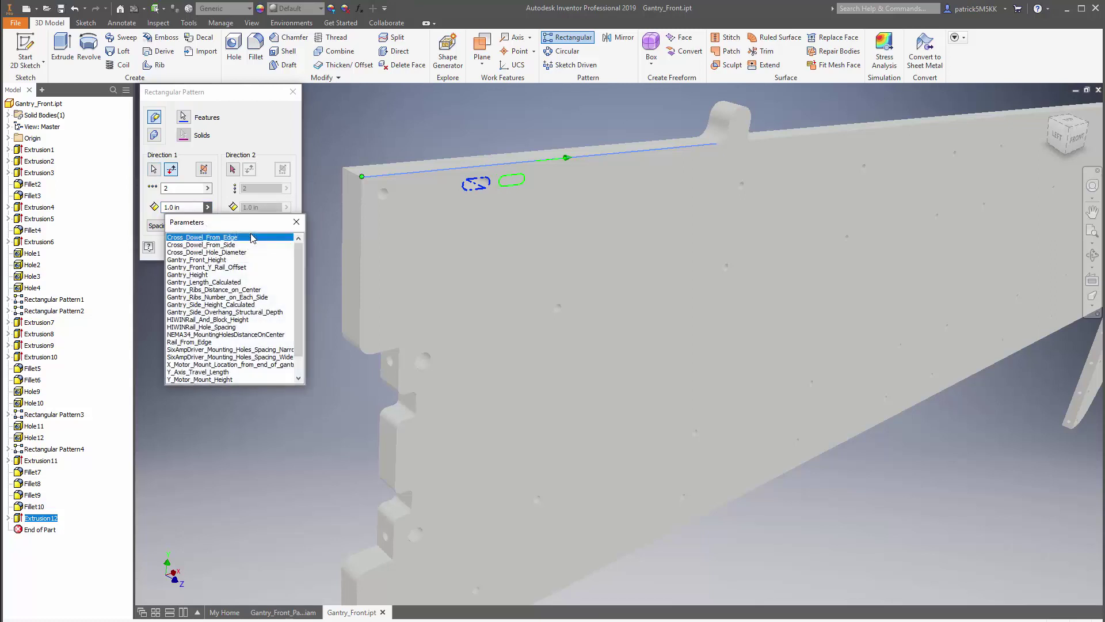
left_click(222, 327)
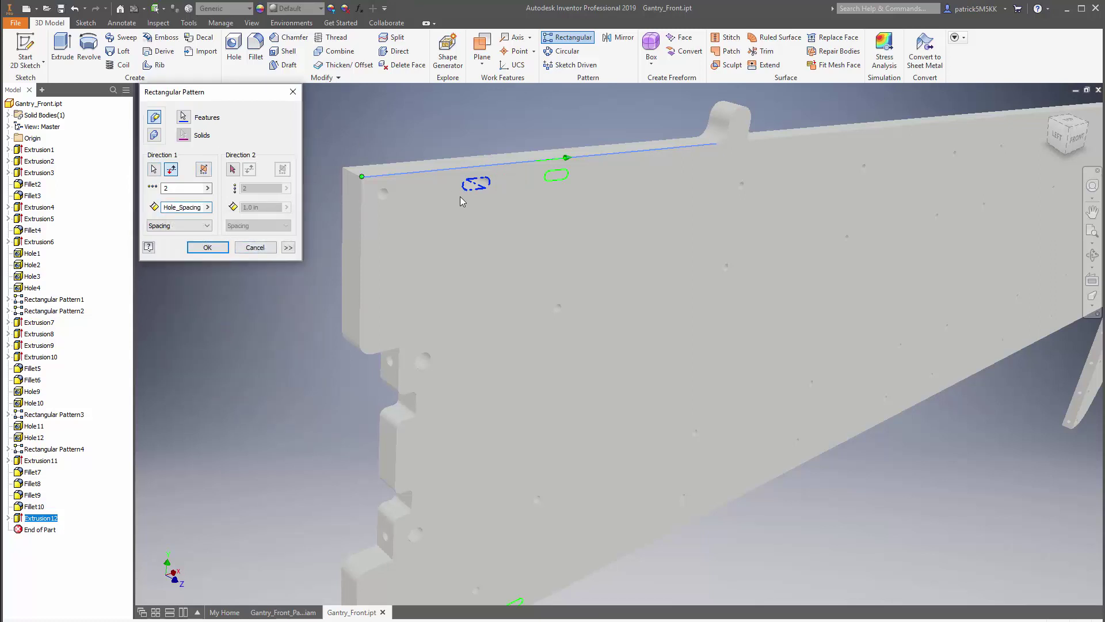
scroll(493, 200, "down", 3)
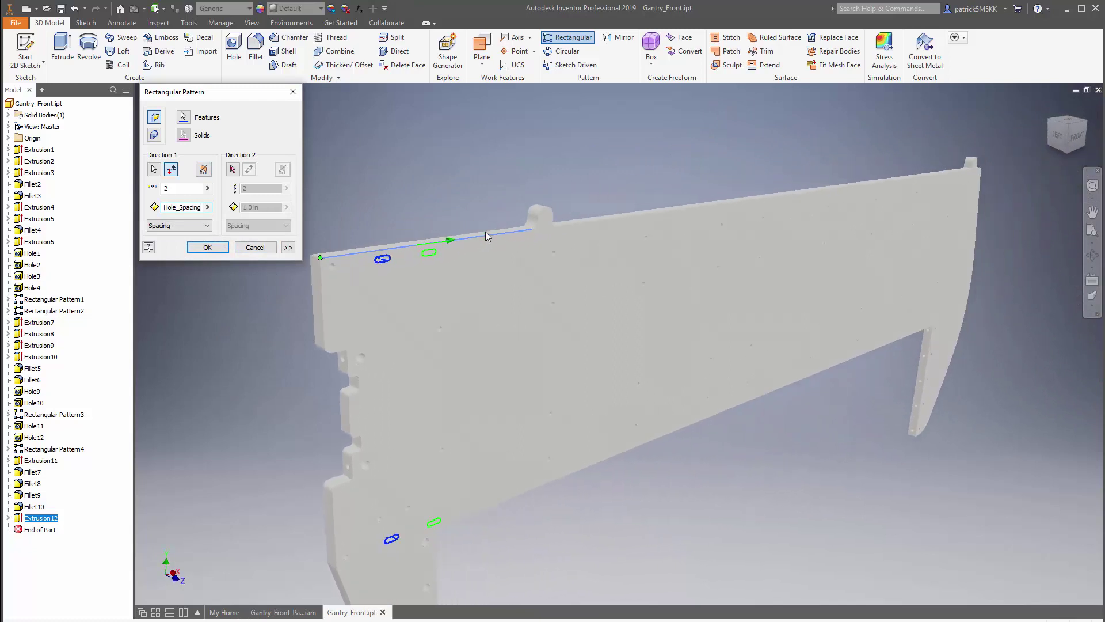
left_click(207, 248)
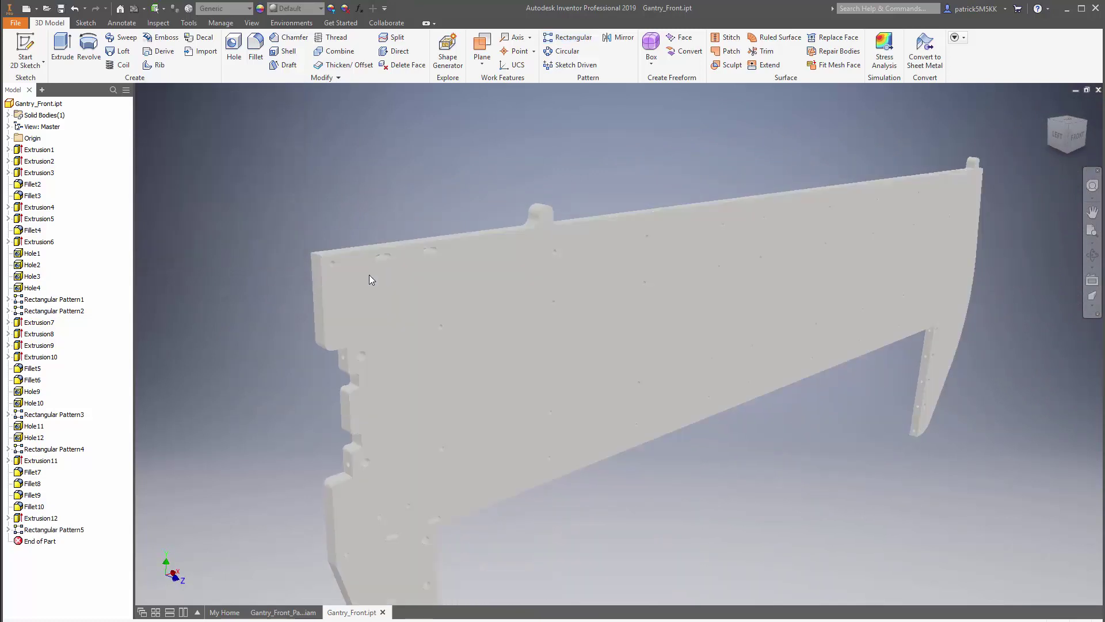
scroll(380, 300, "up", 5)
scroll(513, 376, "down", 5)
middle_click_drag(514, 376, 627, 189, "shift")
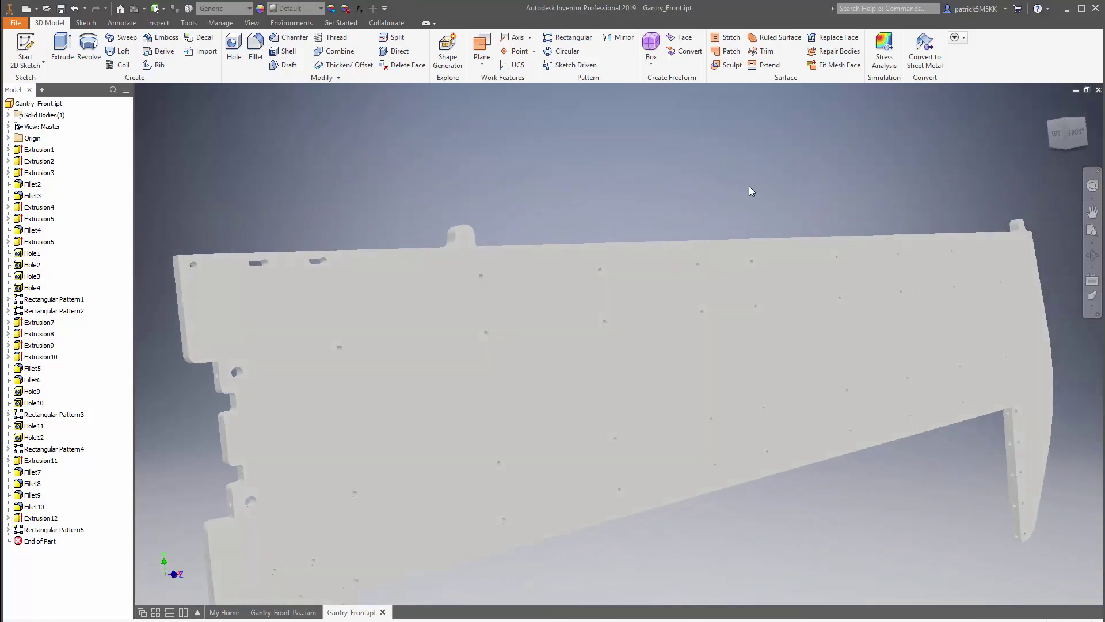
Step: Rename the reference parameter of the driven rail-hole width dimension as GantryFront_Gantry_width_for_rail_holes
left_click(359, 9)
scroll(599, 289, "down", 10)
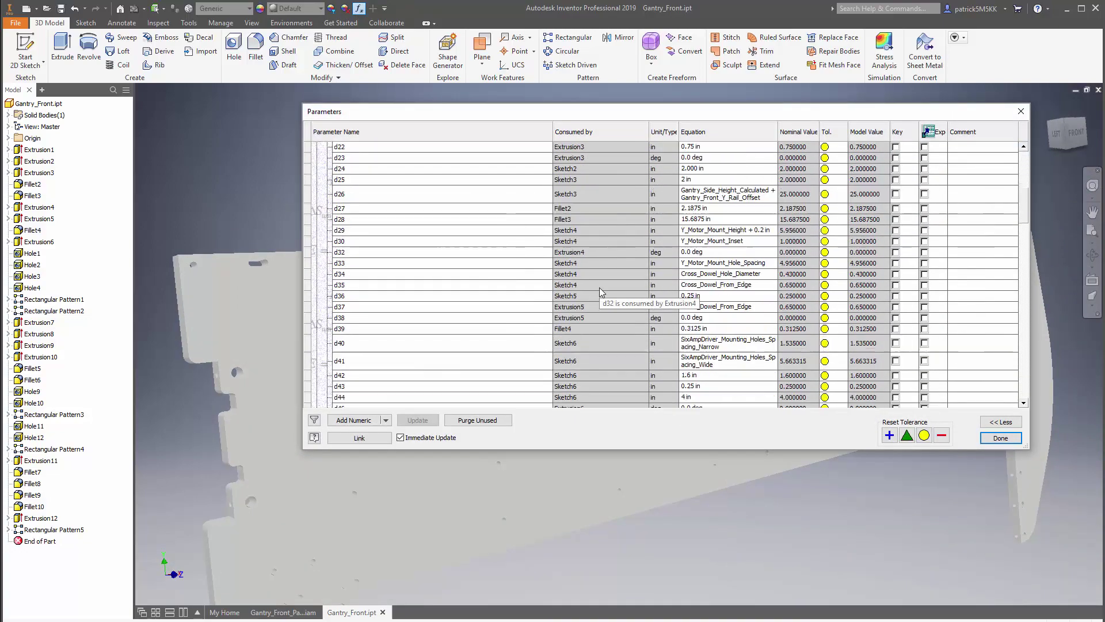
scroll(599, 288, "down", 20)
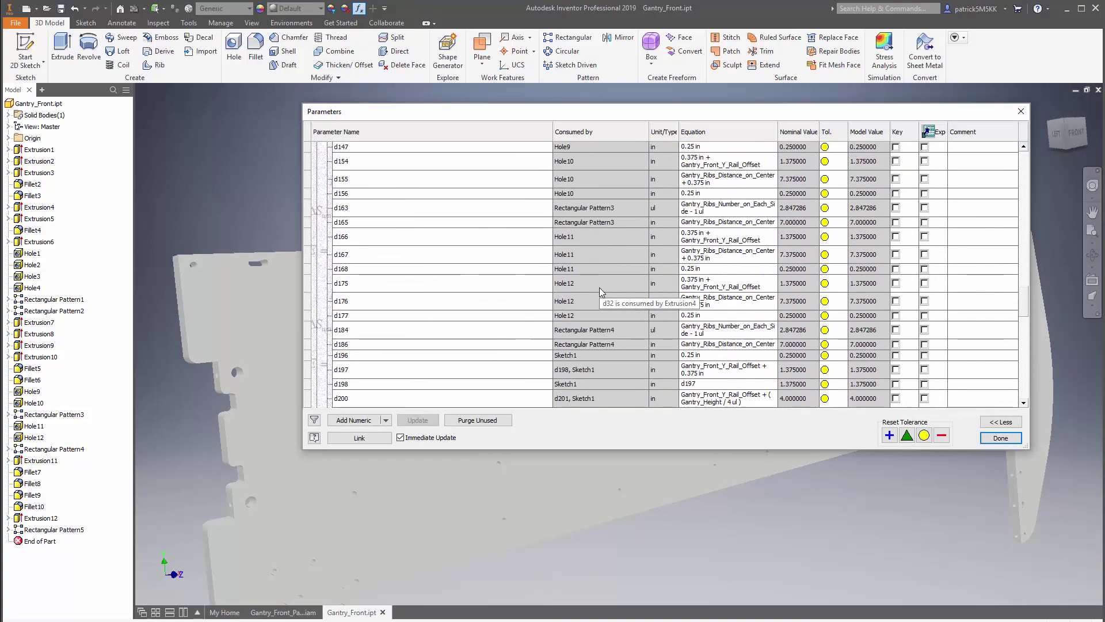
scroll(599, 288, "down", 5)
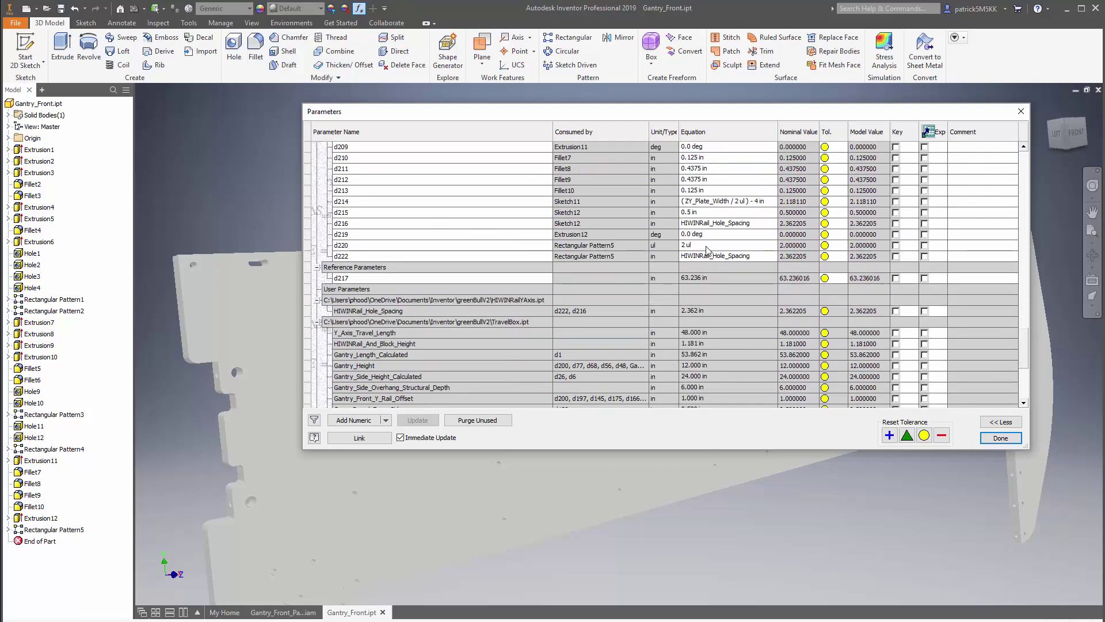
scroll(610, 371, "up", 3)
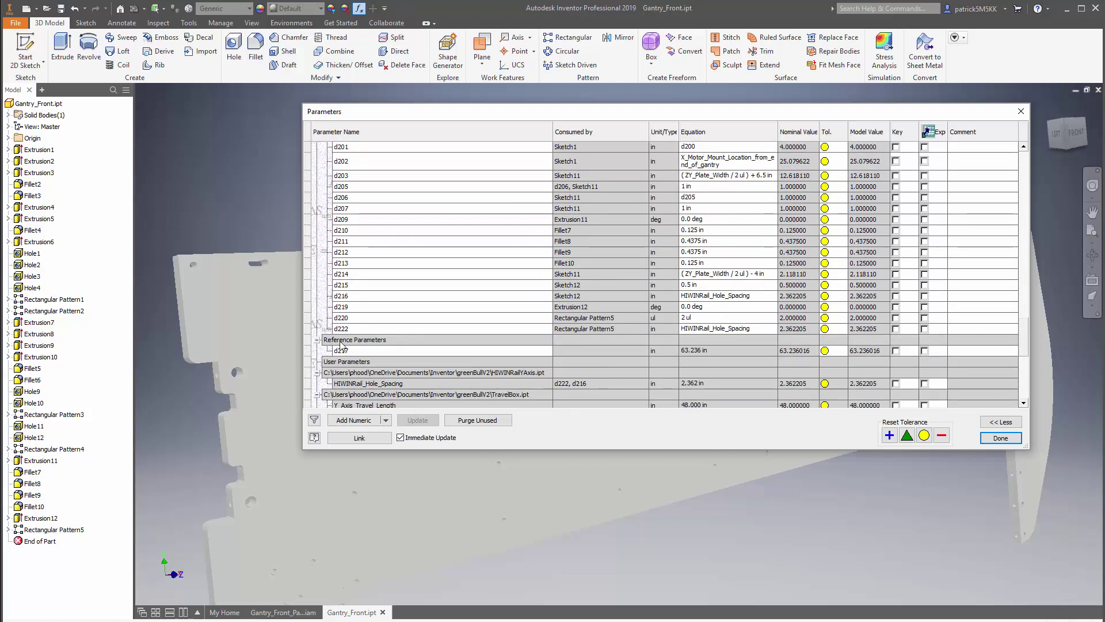
left_click(355, 352)
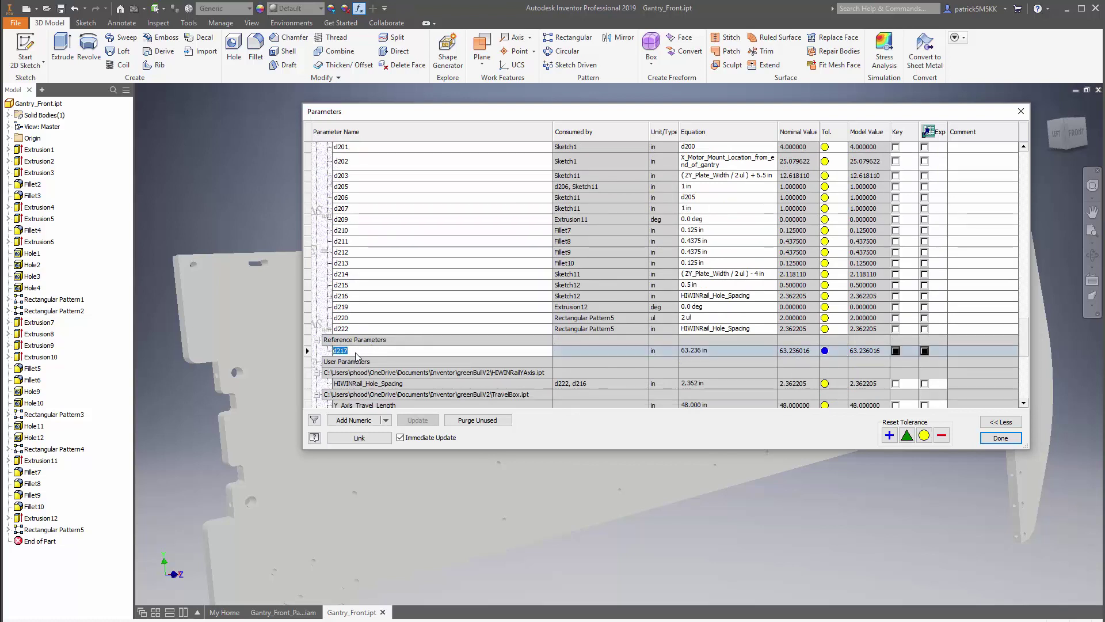
type("Gan")
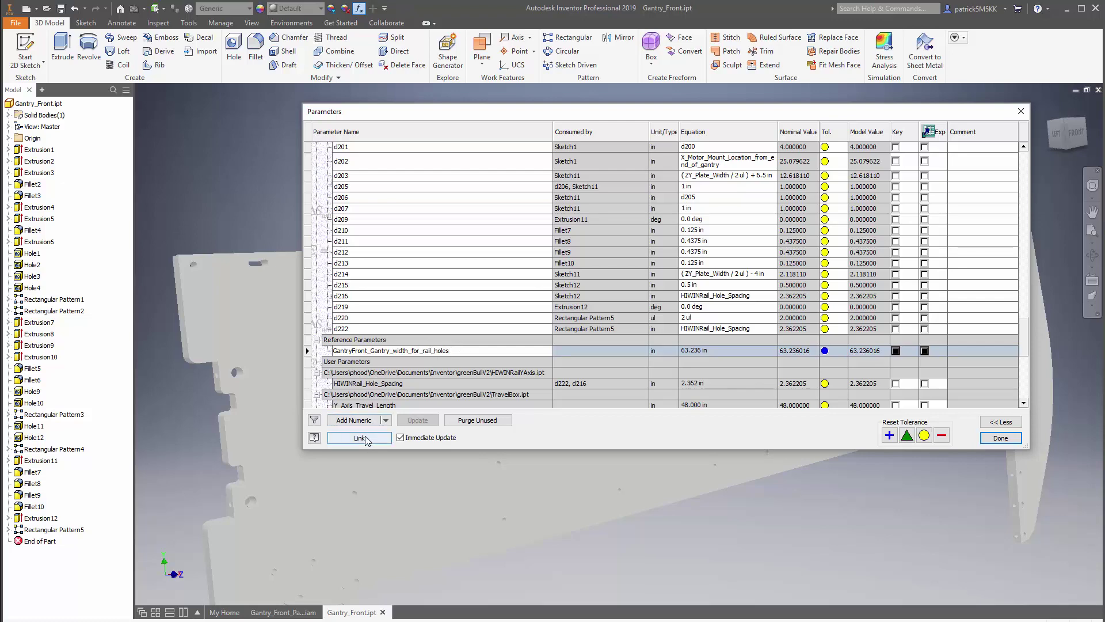
left_click(1000, 437)
Step: Open the rectangular pattern of the slot cuts near the panel's upper edge for editing
scroll(296, 274, "up", 5)
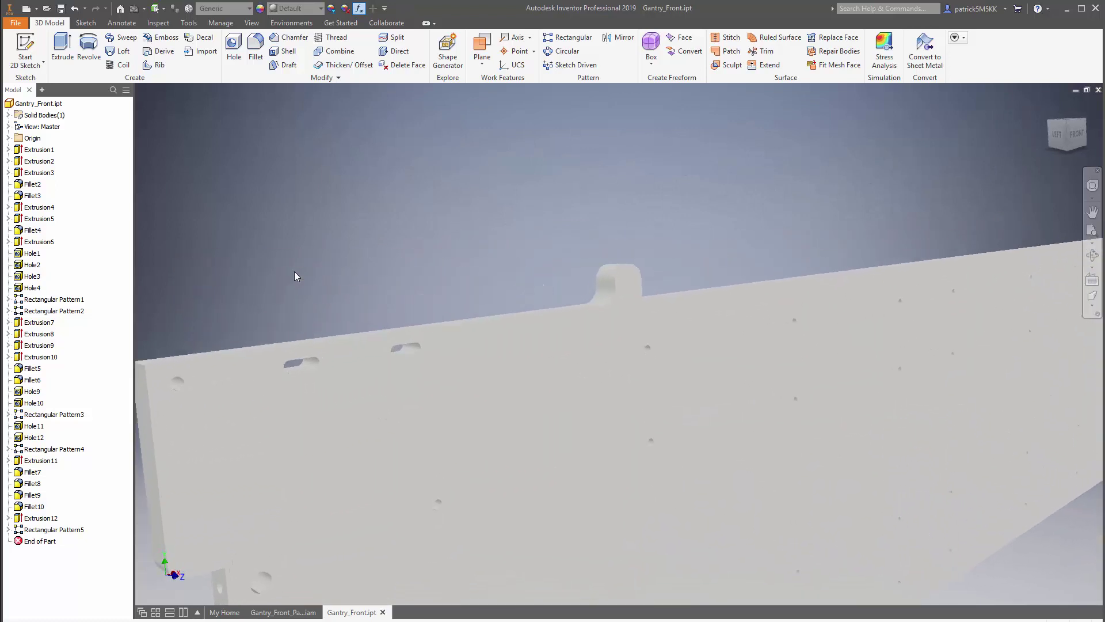
left_click(352, 335)
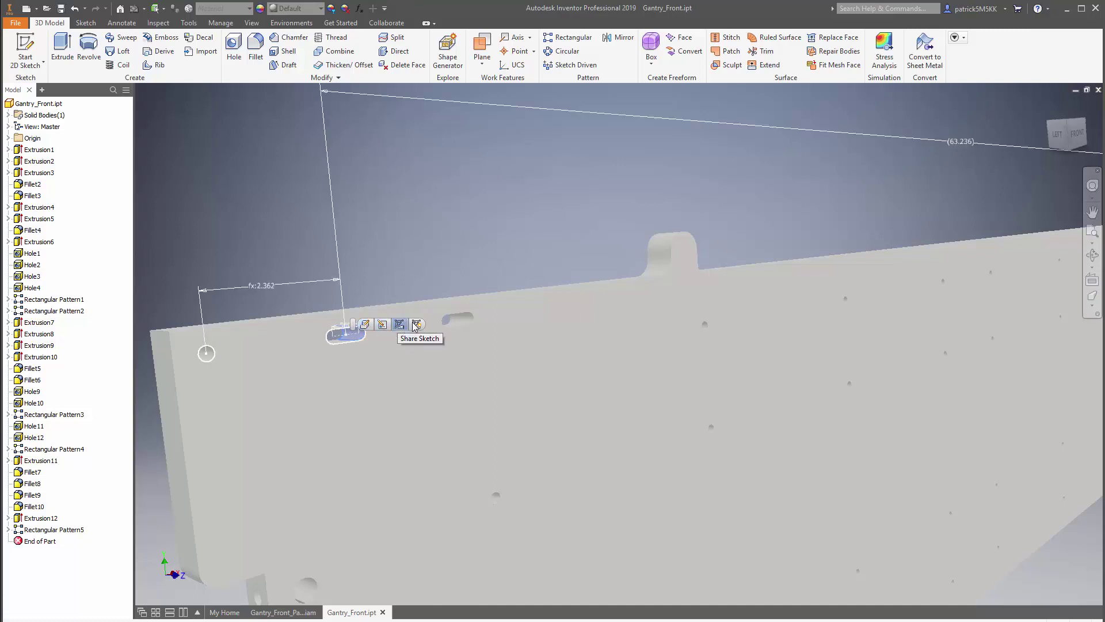
left_click(434, 247)
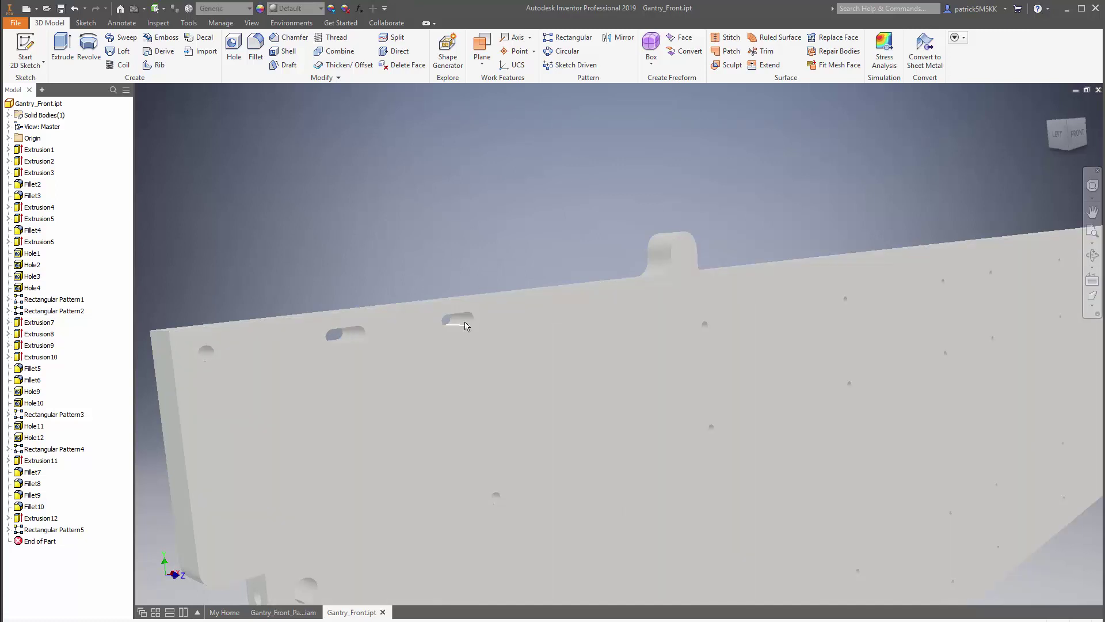
left_click(469, 317)
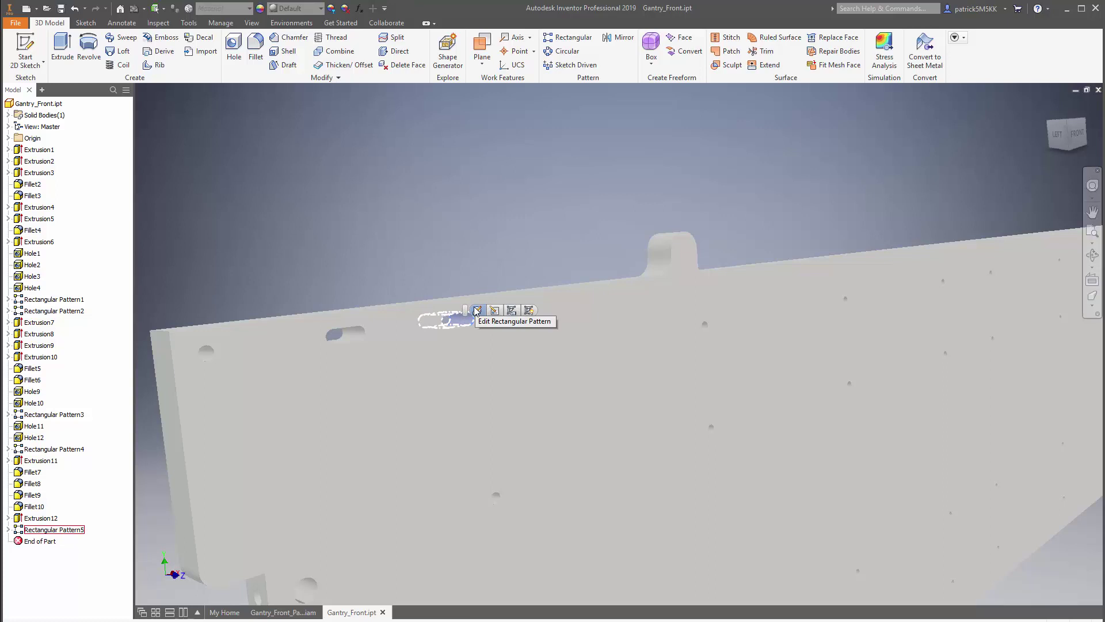
left_click(478, 311)
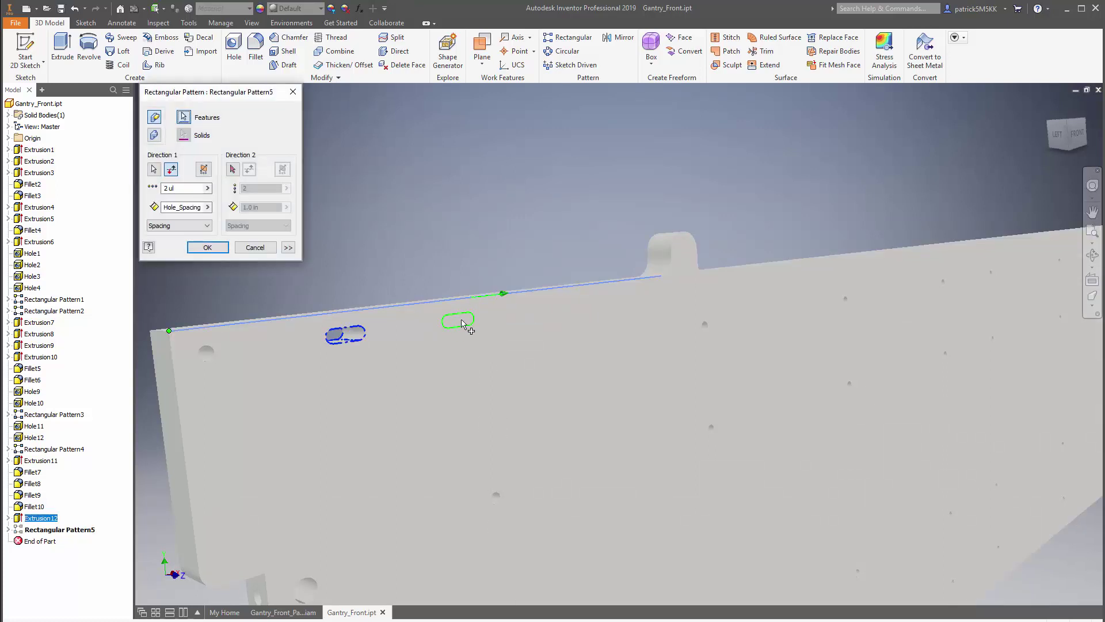
middle_click_drag(380, 240, 337, 233, "shift")
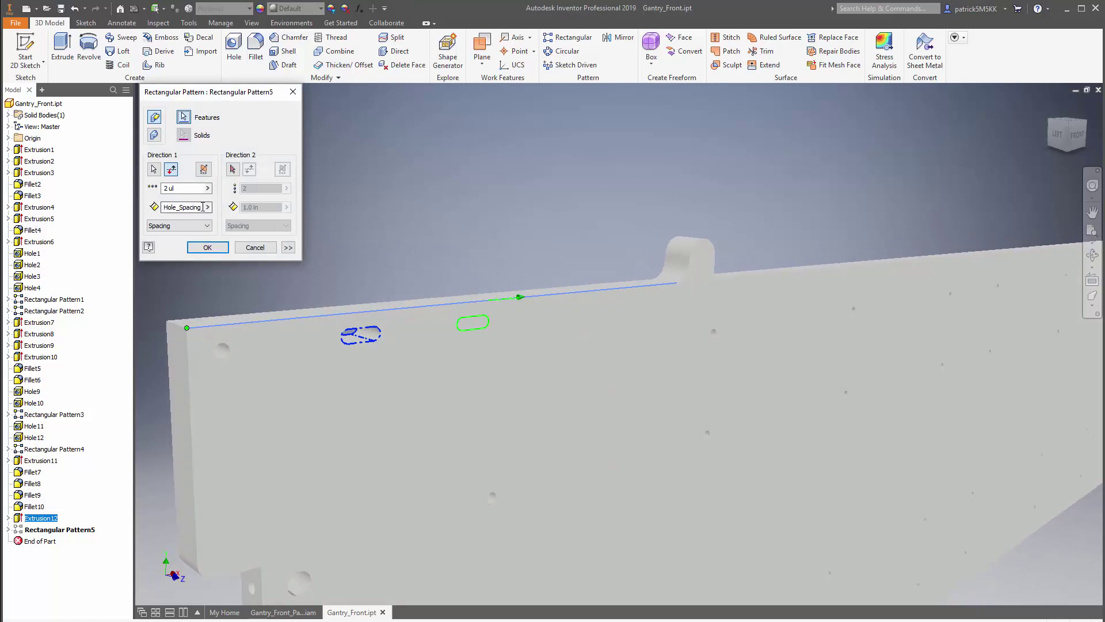
left_click(207, 188)
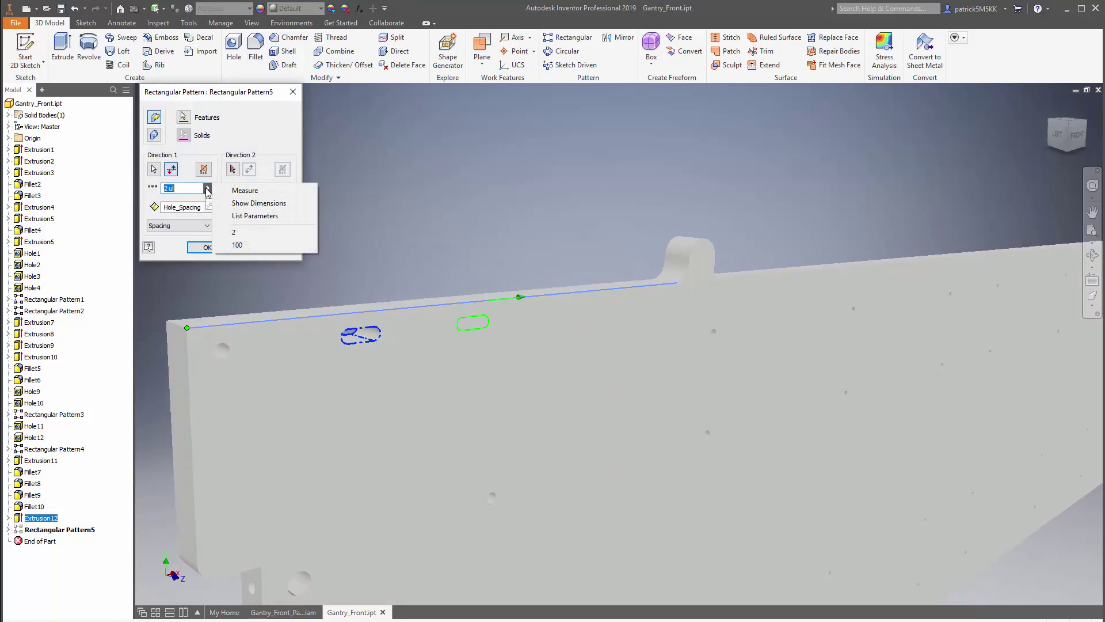
left_click(243, 216)
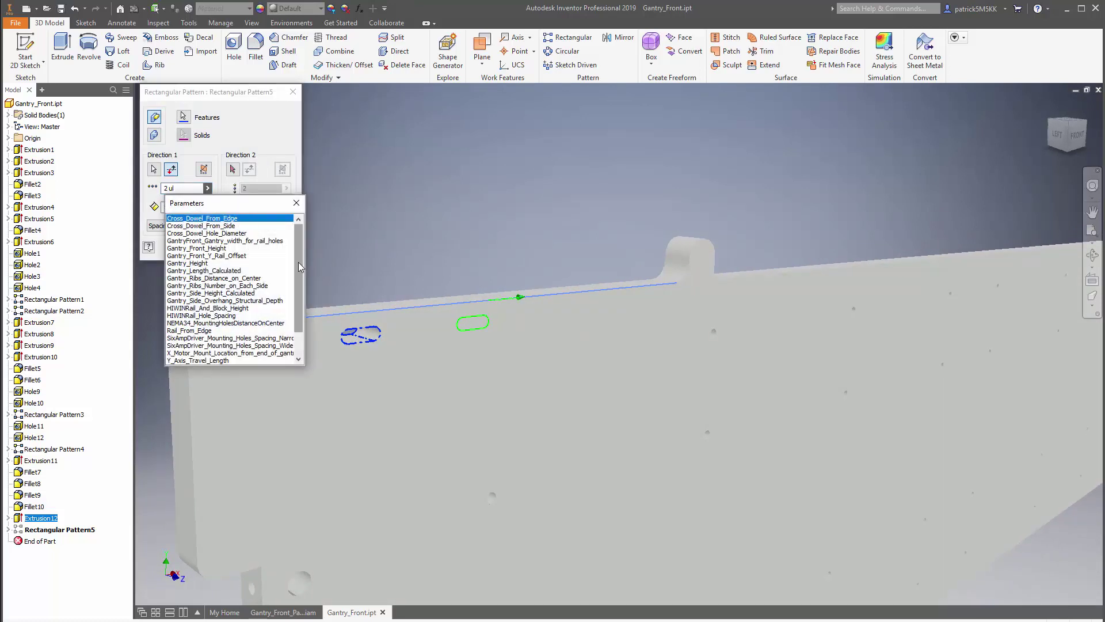
left_click_drag(300, 267, 301, 310)
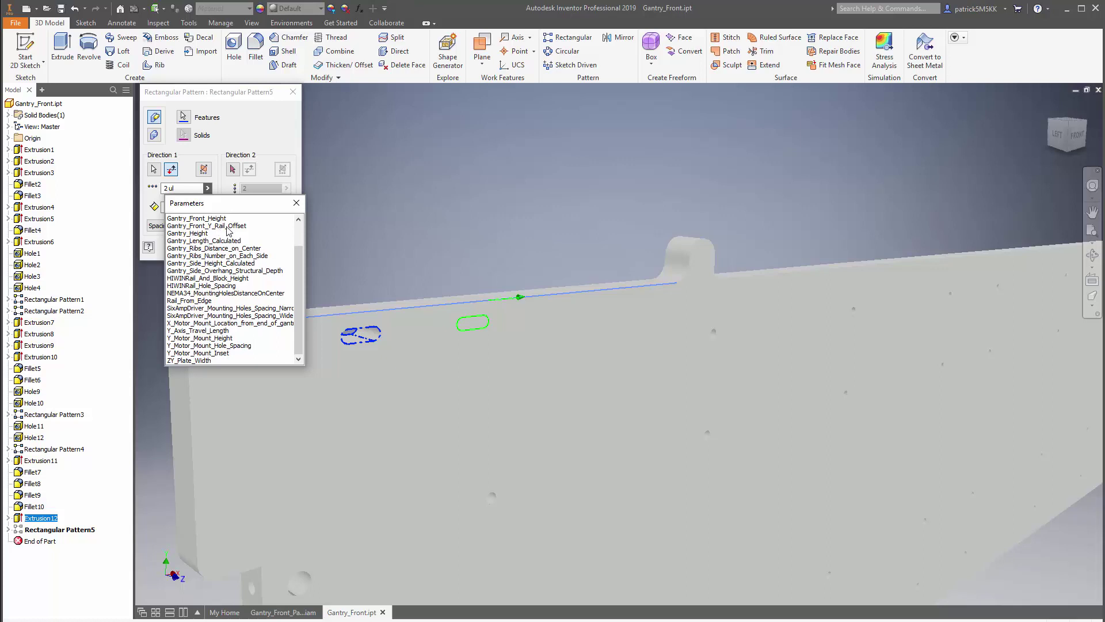
scroll(302, 282, "up", 2)
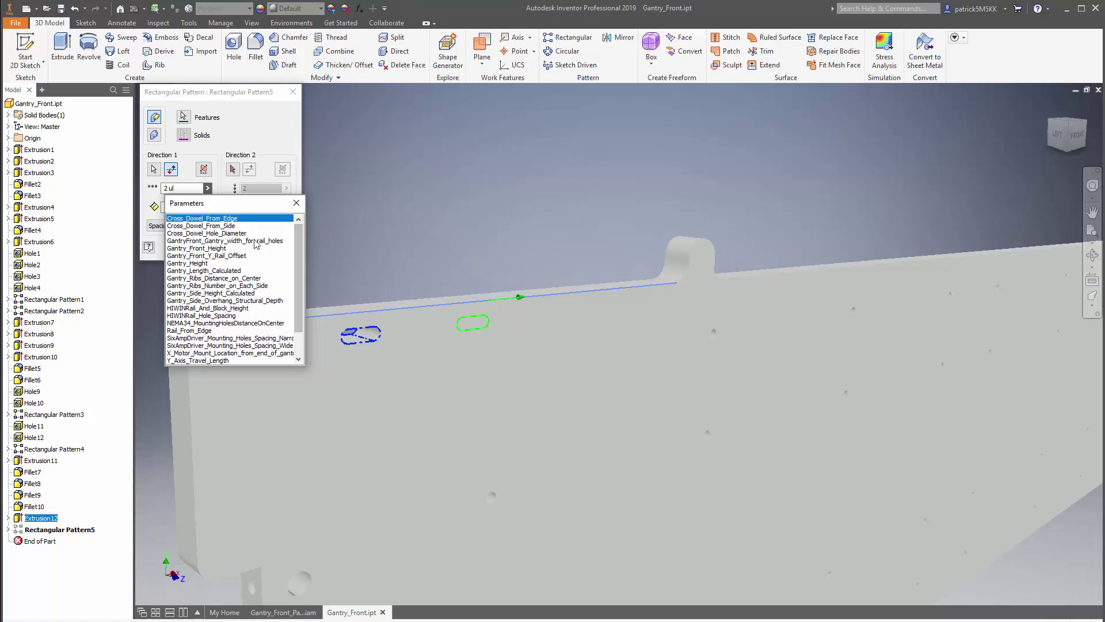
left_click(217, 248)
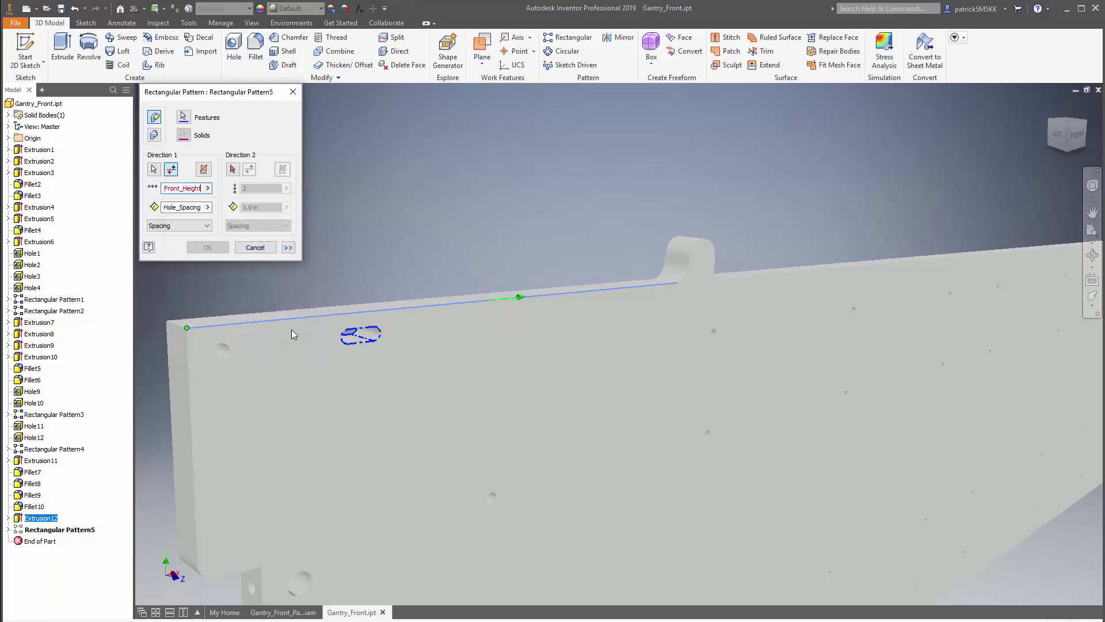
Step: Try to insert GantryFront_Gantry_width_for_rail_holes into the Direction 1 count expression and inspect the combined expression
left_click(208, 189)
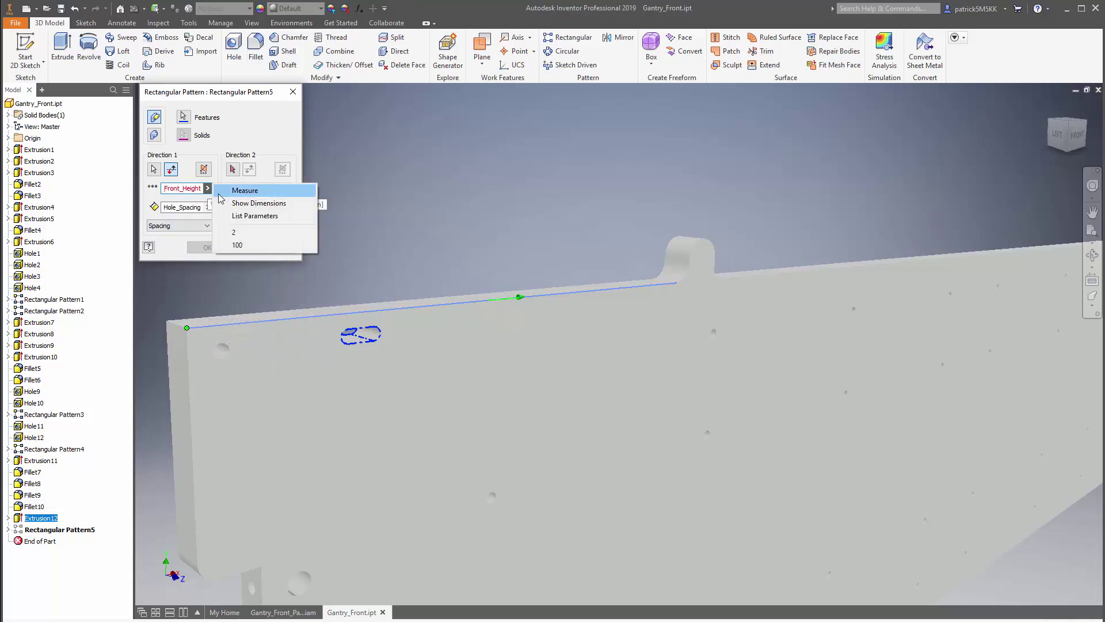
left_click(248, 213)
left_click(274, 241)
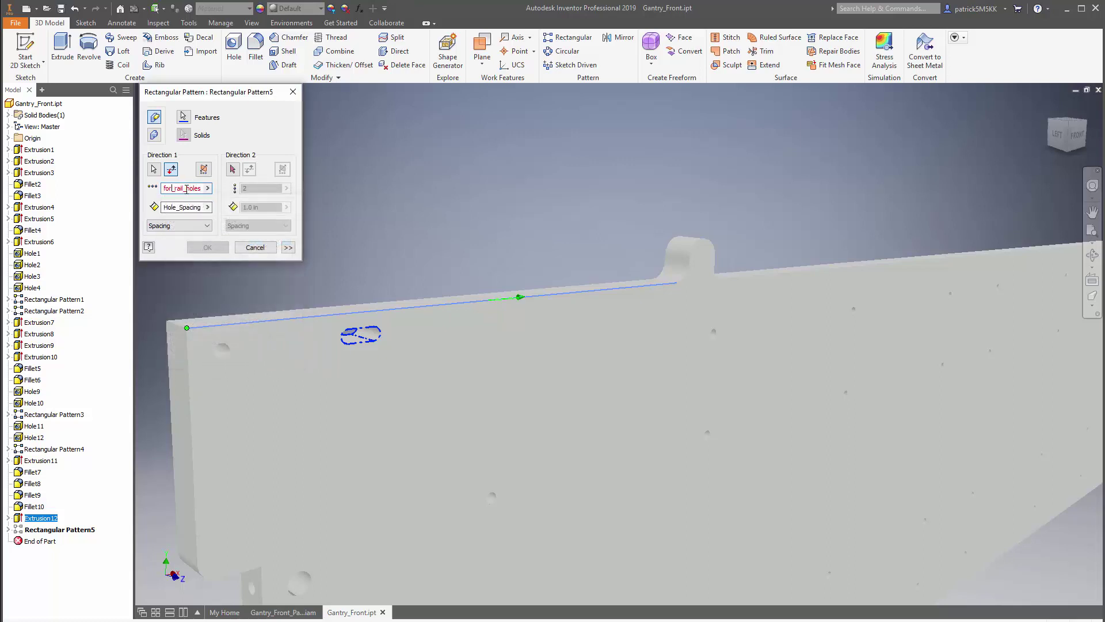
key("Left")
key("Left")
key("Left")
key("Left")
key("Left")
key("Left")
key("Left")
key("Left")
key("Left")
key("Left")
key("Left")
key("Left")
key("Left")
key("Left")
key("Left")
key("Left")
key("Left")
key("Left")
key("Left")
key("Left")
key("Right")
key("Right")
key("Right")
key("Right")
key("Right")
key("Right")
key("Right")
key("Right")
key("Right")
key("Right")
key("Right")
key("Right")
key("Right")
key("Right")
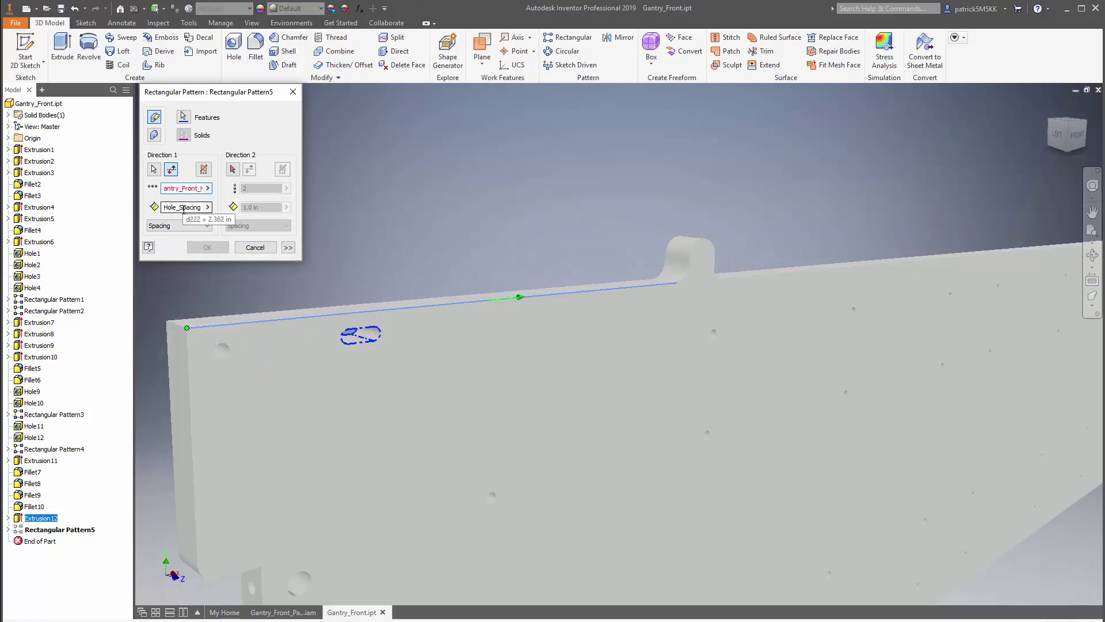
key("Right")
key("Right")
key("Right")
key("Right")
key("Right")
key("Right")
key("Right")
key("Right")
key("Right")
key("Right")
key("Right")
key("Right")
key("Right")
key("Right")
key("Right")
key("Right")
key("Right")
key("Left")
key("Left")
key("Left")
key("Left")
key("Left")
key("Left")
key("Left")
key("Left")
key("Left")
key("Left")
key("Left")
key("Left")
key("Left")
key("Left")
key("Left")
key("Left")
key("Left")
key("Left")
key("Left")
key("Left")
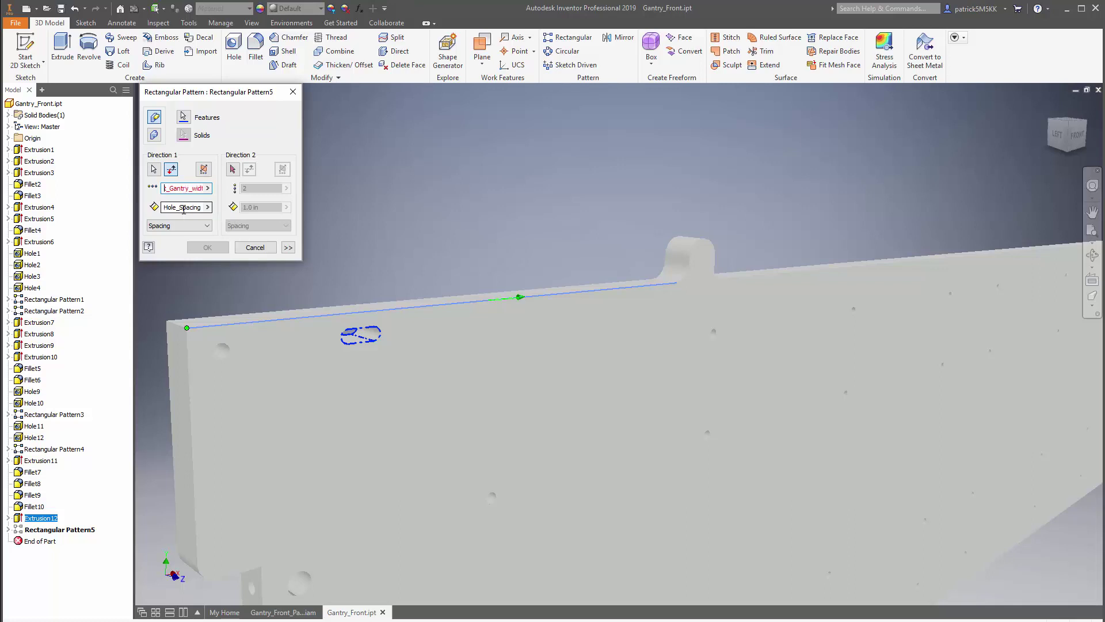
Step: Set the Direction 1 count to GantryFront_Gantry_width_for_rail_holes / HIWINRail_And_Block_Height, accepting the large pattern
left_click(208, 187)
left_click(240, 216)
double_click(248, 241)
left_click(207, 189)
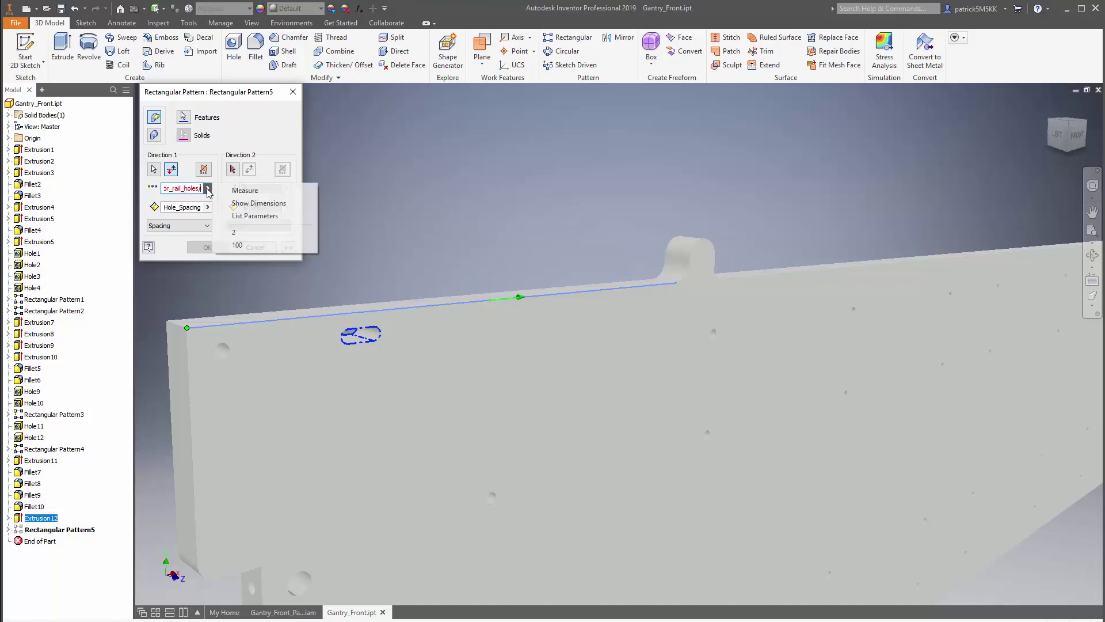
left_click(246, 217)
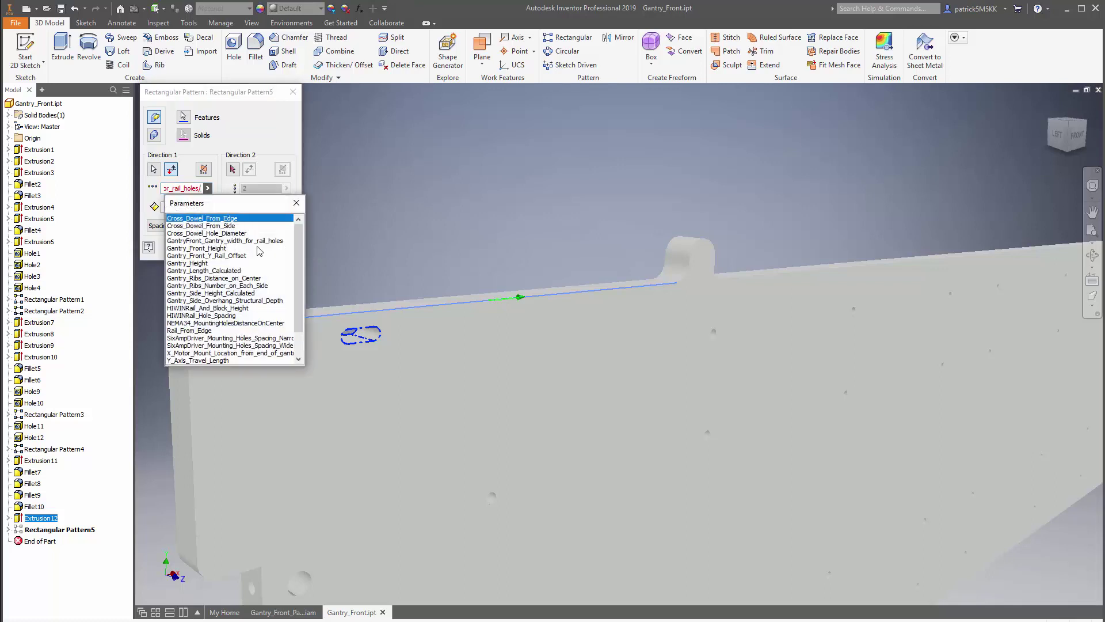
left_click(215, 316)
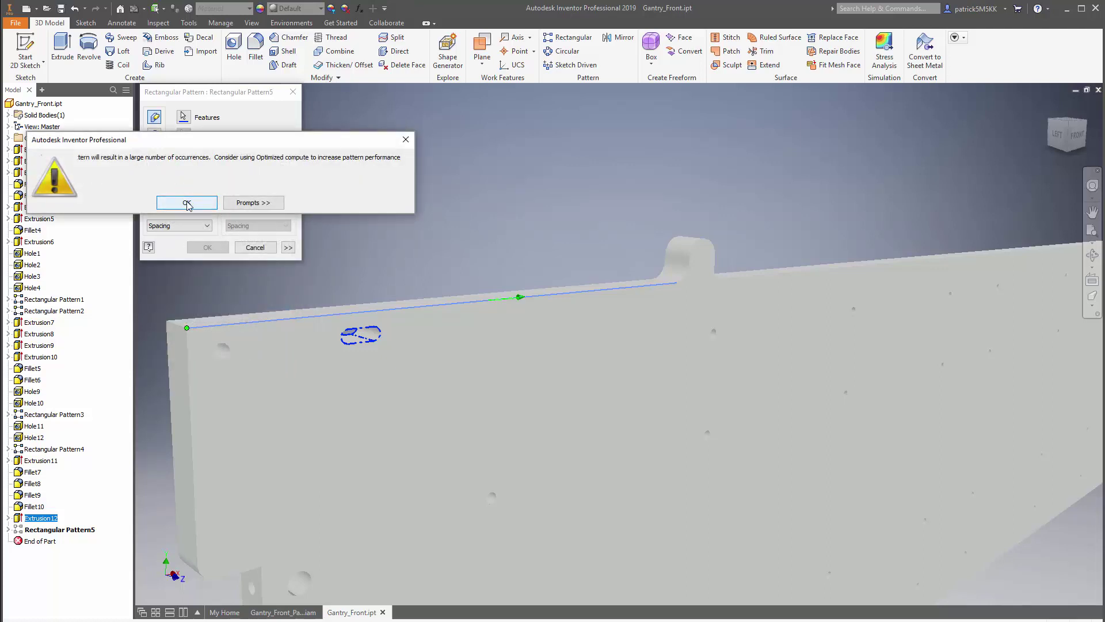
left_click(187, 203)
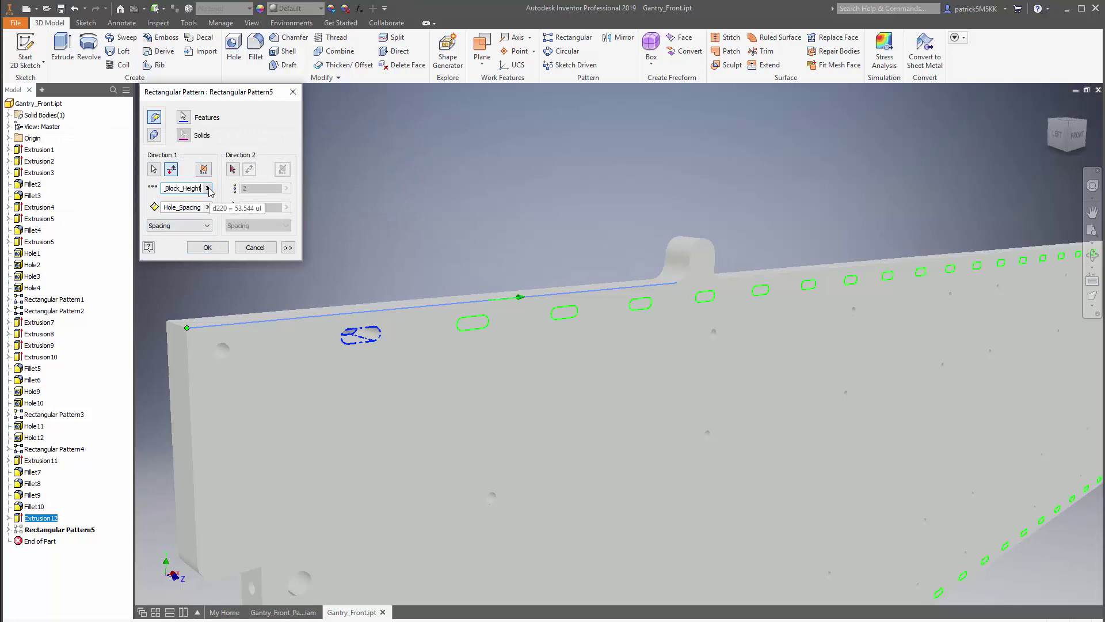
Step: Examine the full pattern preview against the panel's width and read back through the Direction 1 count expression
key("F6")
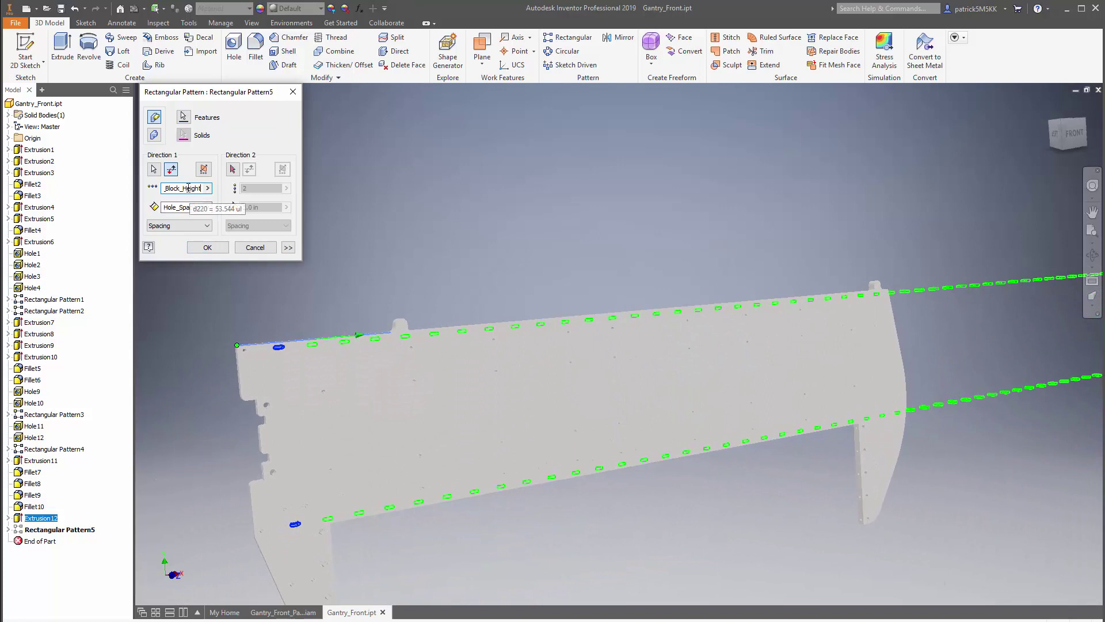
key("Left")
key("Left")
key("Left")
key("Left")
key("Left")
key("Left")
key("Left")
key("Left")
key("Left")
key("Left")
key("Left")
key("Left")
key("Left")
key("Left")
key("Left")
key("Left")
key("Left")
key("Left")
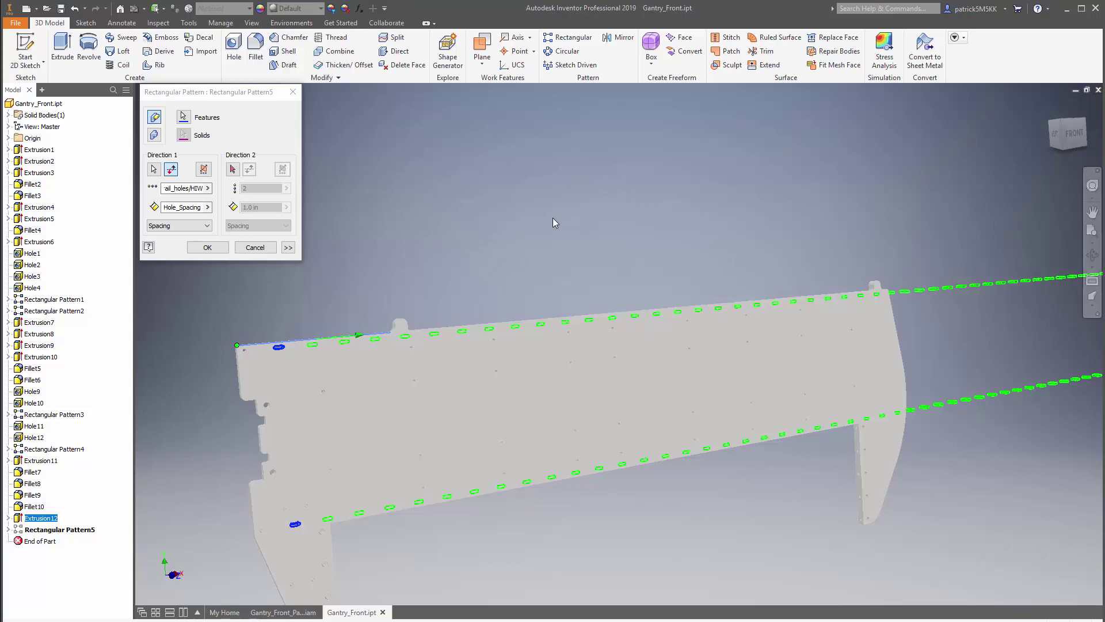
Step: Check how far the pattern preview extends past the panel's far end and apply the edited slot pattern
scroll(553, 217, "down", 3)
middle_click_drag(555, 221, 572, 243, "shift")
scroll(679, 301, "up", 3)
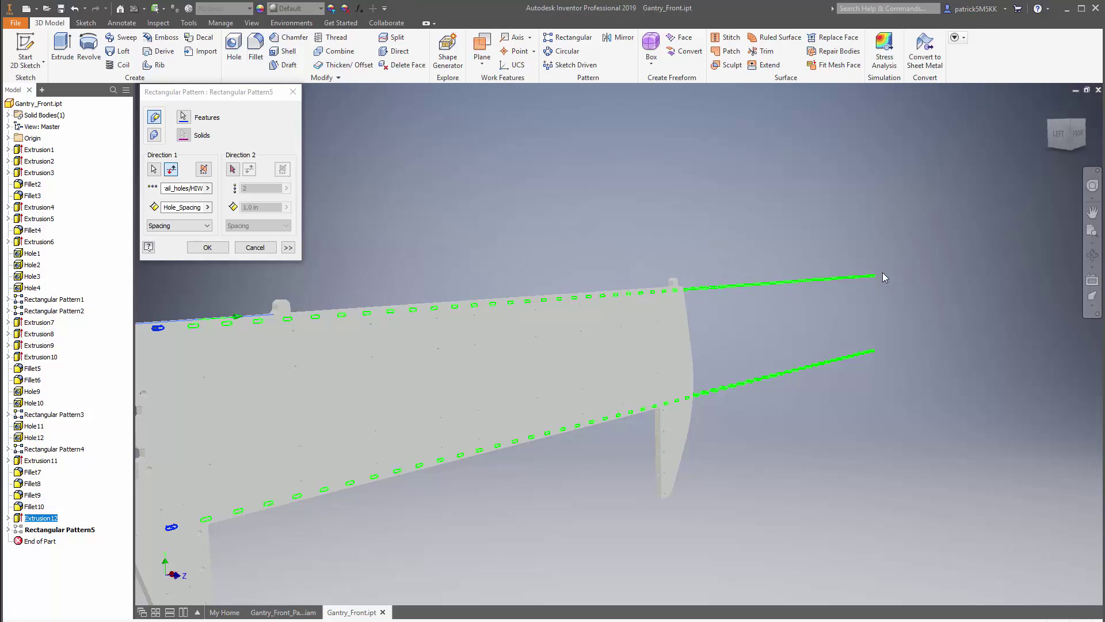
left_click(208, 247)
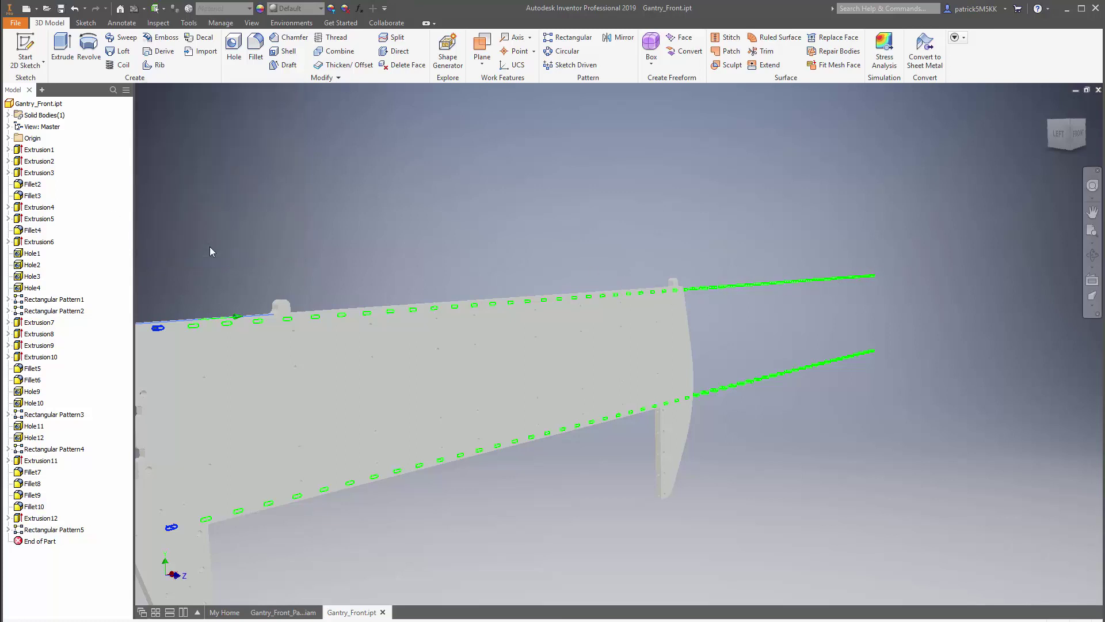
Step: Examine the patterned slots along the panel's upper and lower edges and at its far end from several angles
scroll(461, 234, "down", 3)
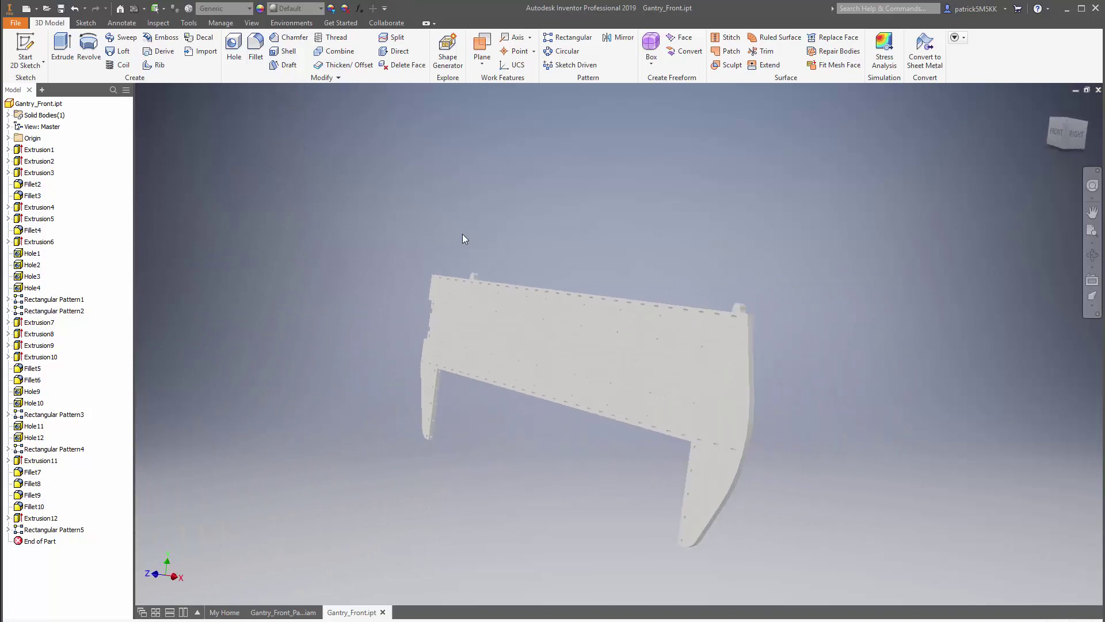
scroll(462, 234, "up", 5)
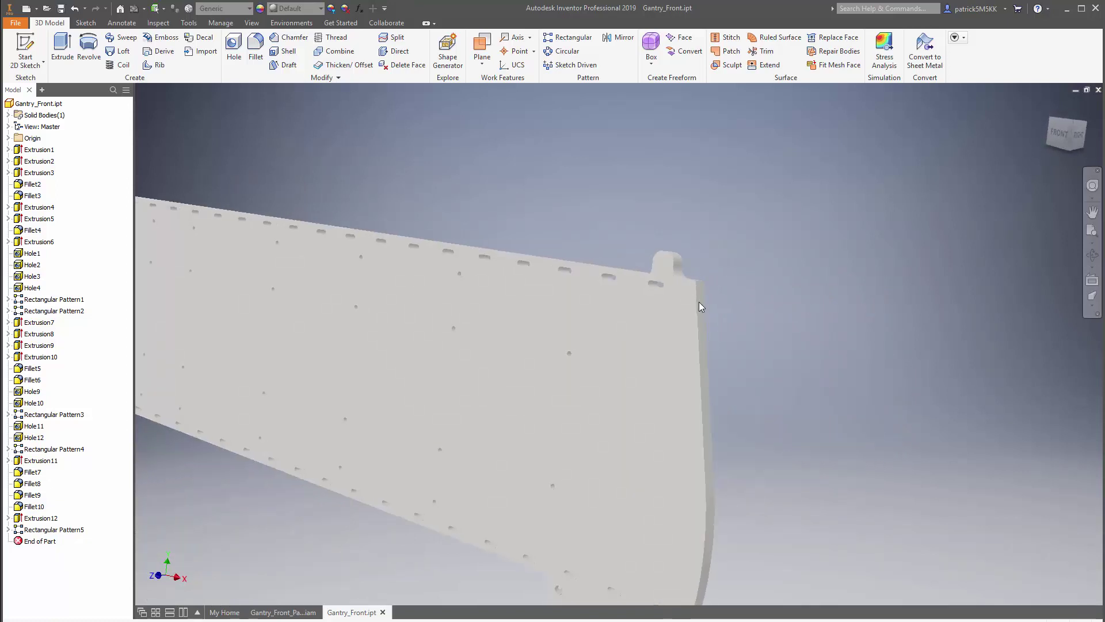
scroll(699, 301, "up", 4)
middle_click_drag(698, 301, 742, 334, "shift")
scroll(748, 333, "up", 5)
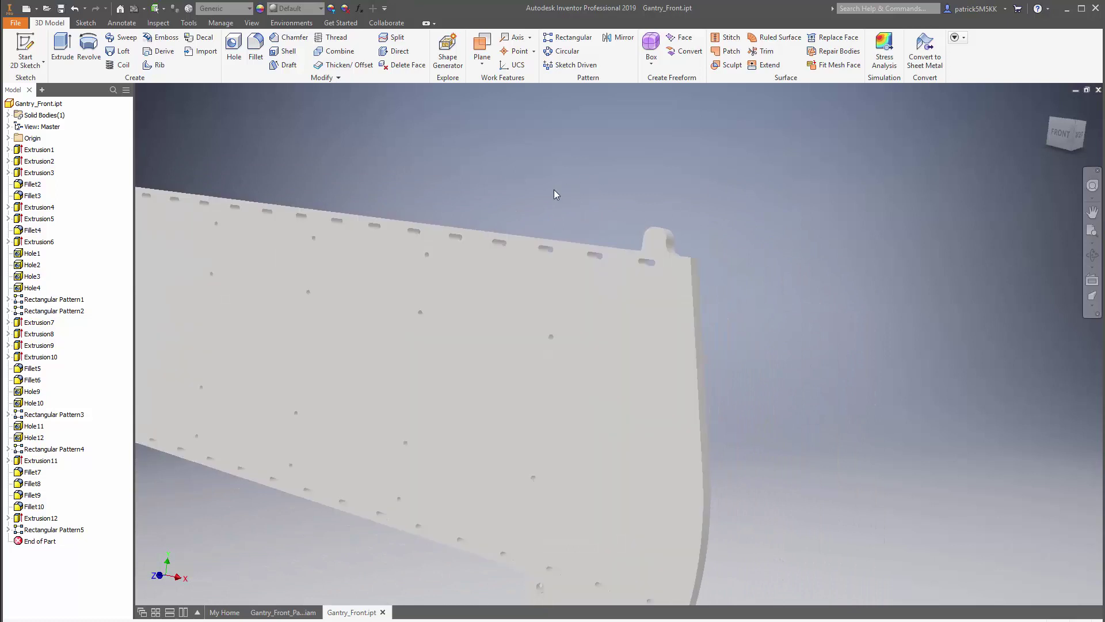
scroll(554, 189, "down", 3)
scroll(554, 189, "down", 5)
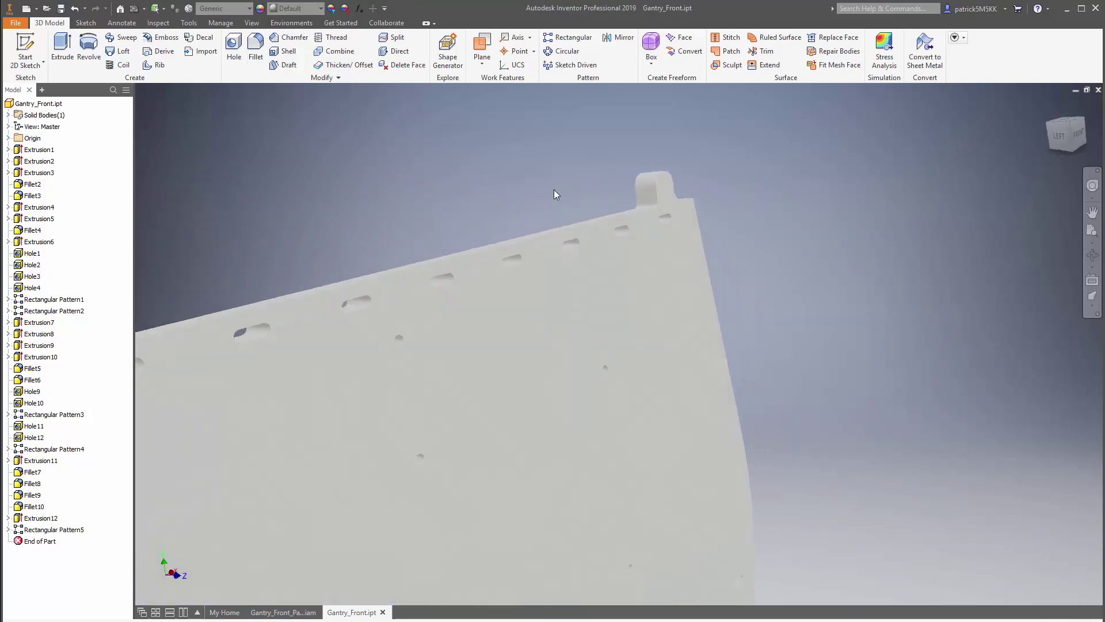
scroll(890, 199, "up", 3)
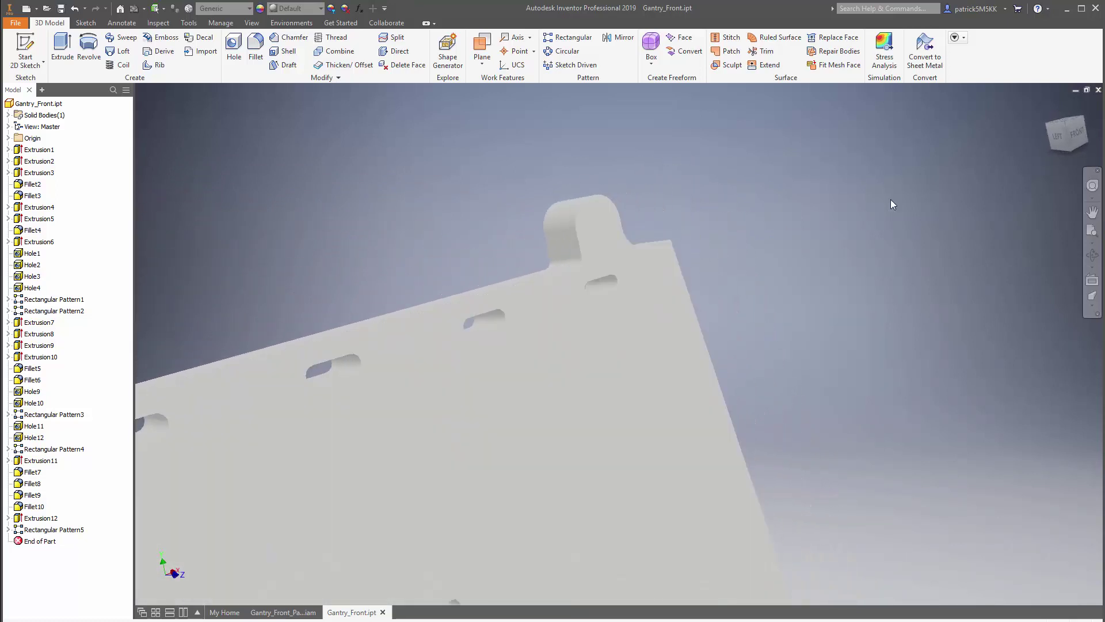
scroll(890, 199, "up", 6)
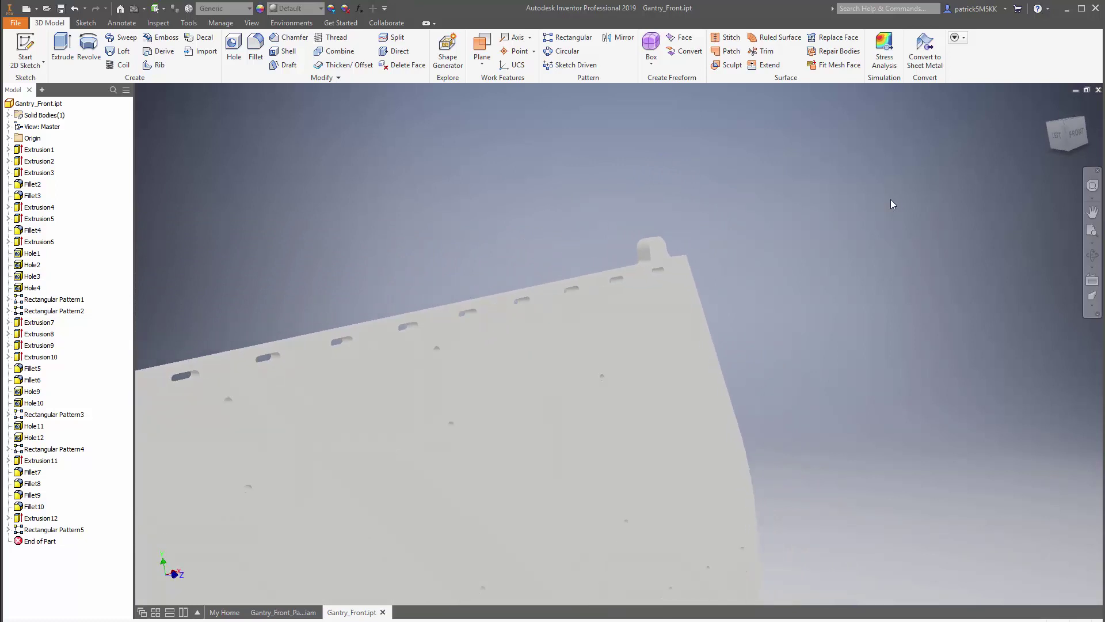
key("F5")
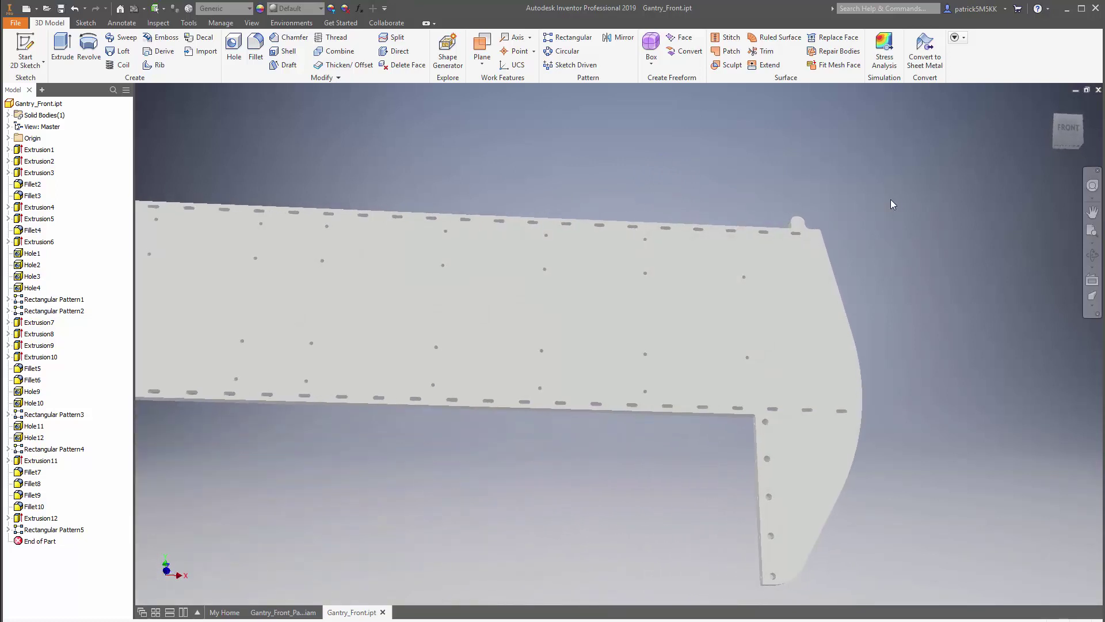
key("F5")
key("F5")
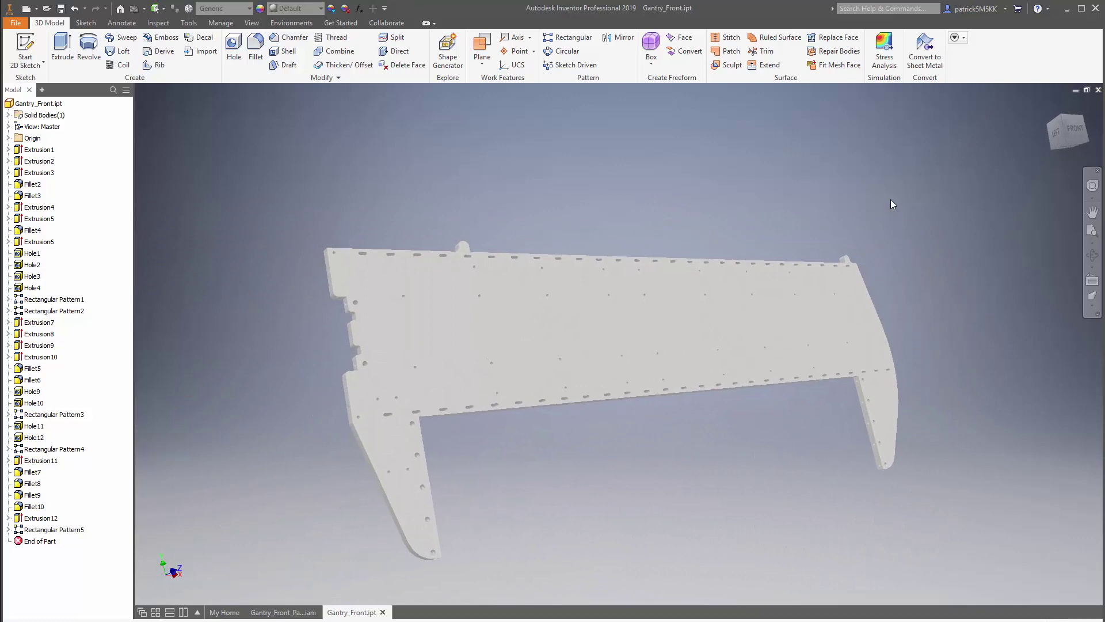
Step: Look up the slot pattern's count equation, the rail-hole width and HIWINRail_Hole_Spacing in the part's parameter table
left_click(359, 8)
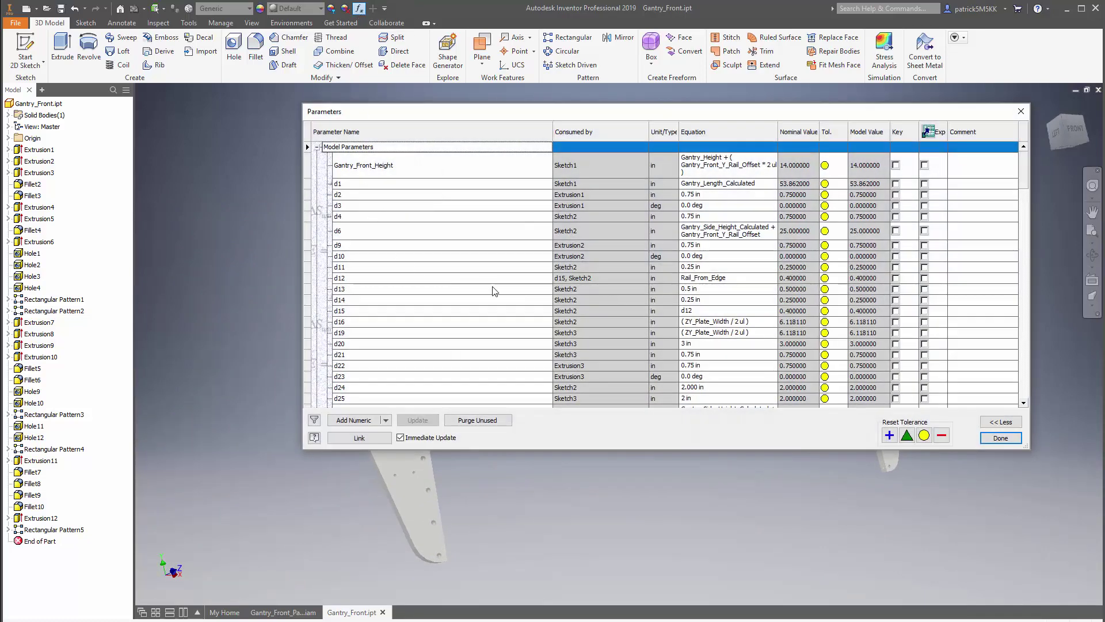
scroll(492, 291, "down", 15)
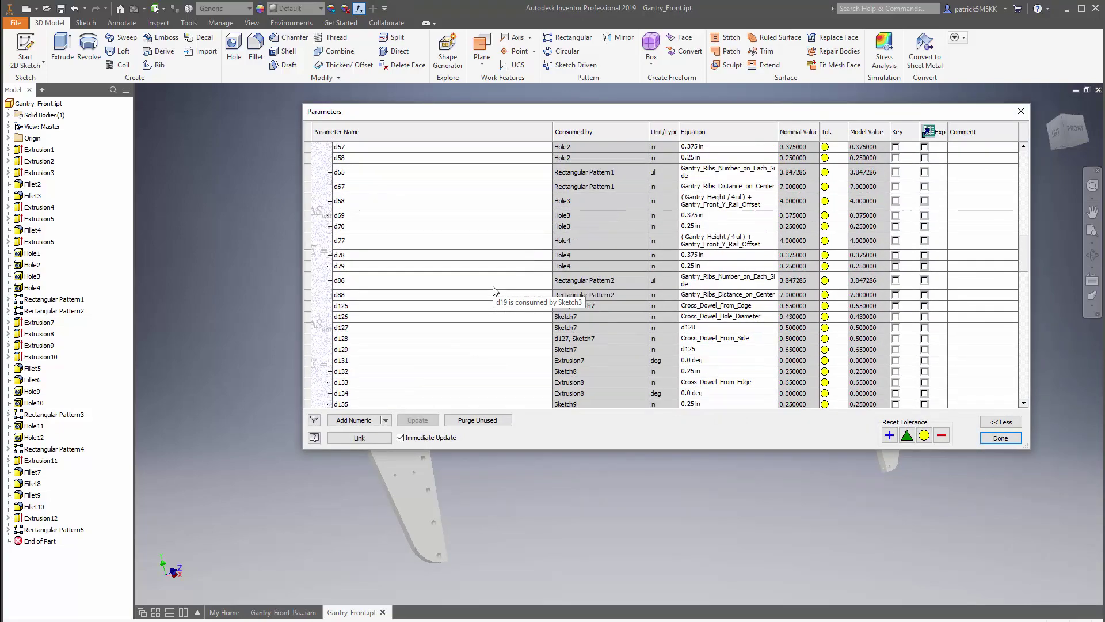
scroll(493, 290, "down", 20)
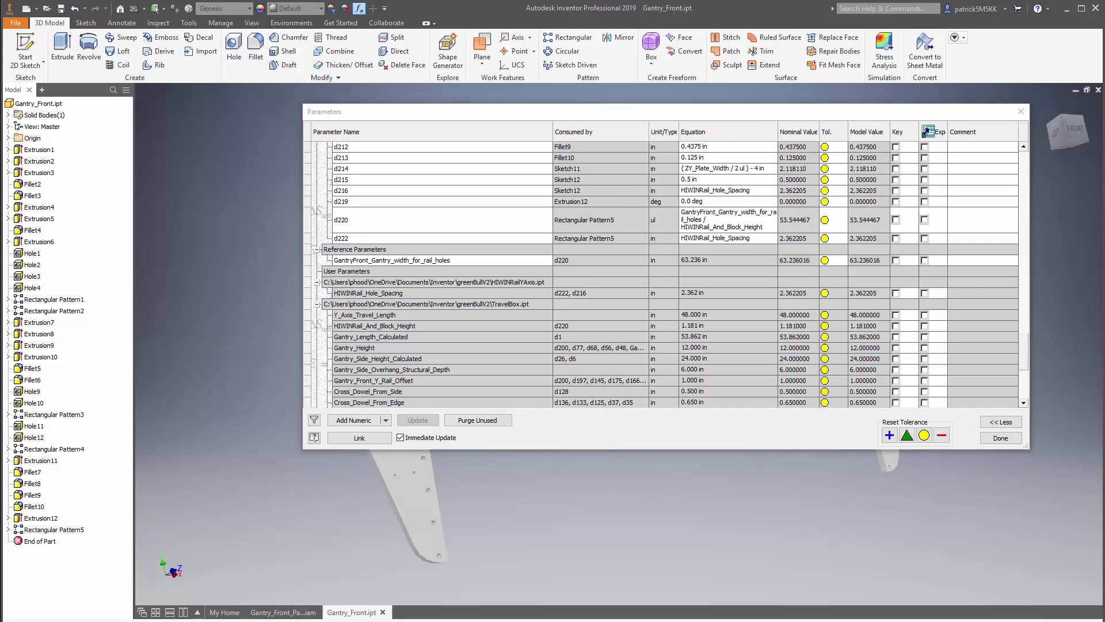
Step: Switch to Calculator, divide the rail-hole width 63.236 by the 2.36 hole spacing, and close it
left_click_drag(0, 6, 525, 109)
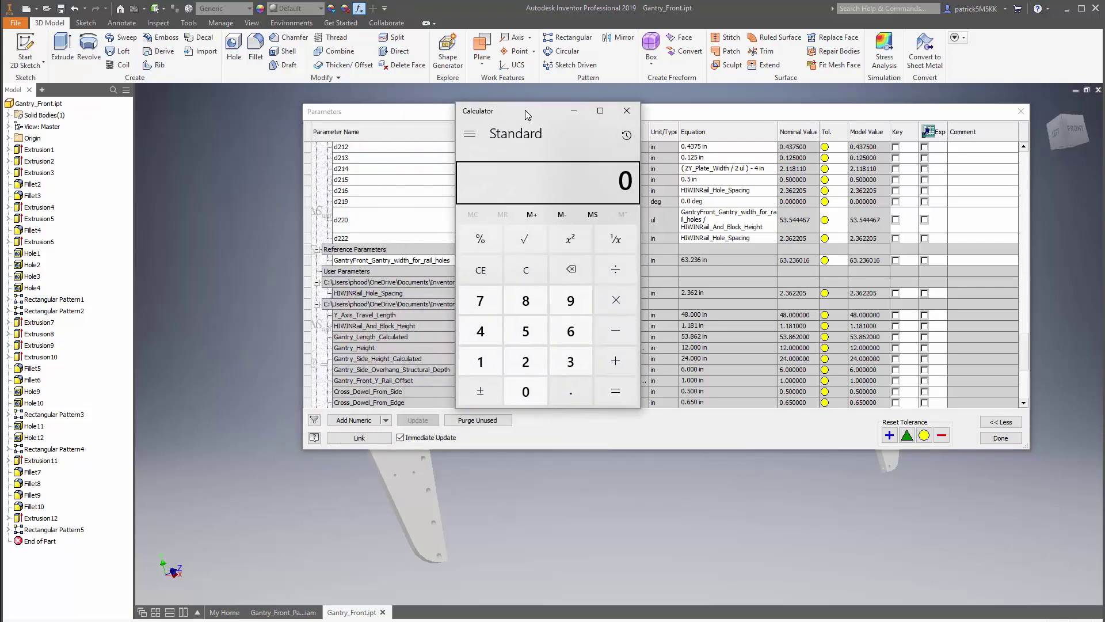
left_click(570, 331)
left_click(569, 362)
left_click(569, 388)
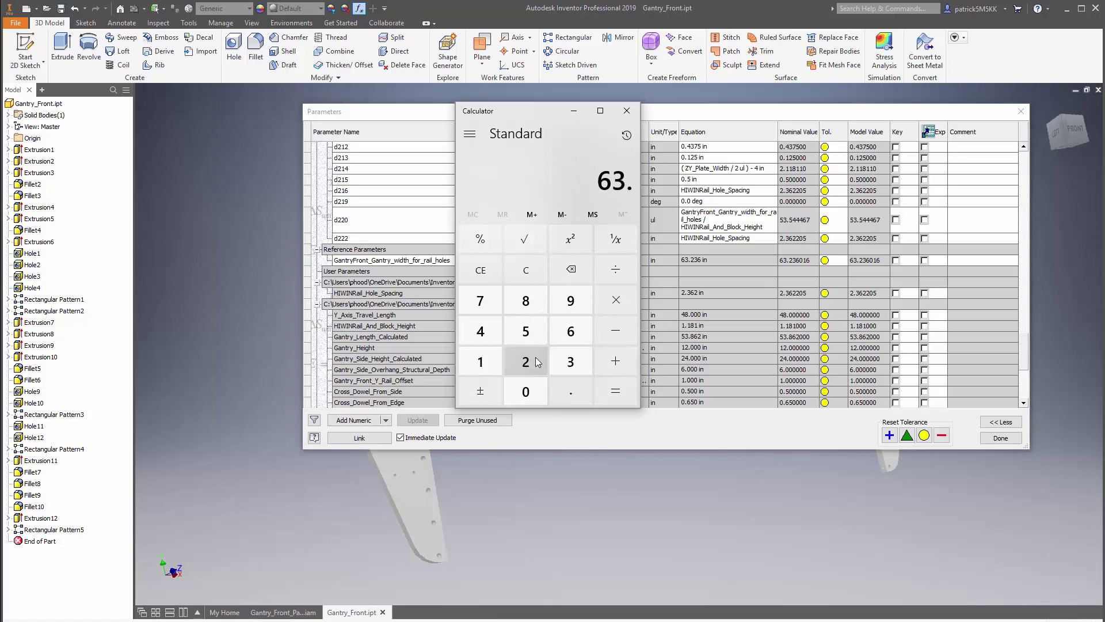
left_click(525, 361)
left_click(570, 361)
left_click(570, 332)
left_click(616, 269)
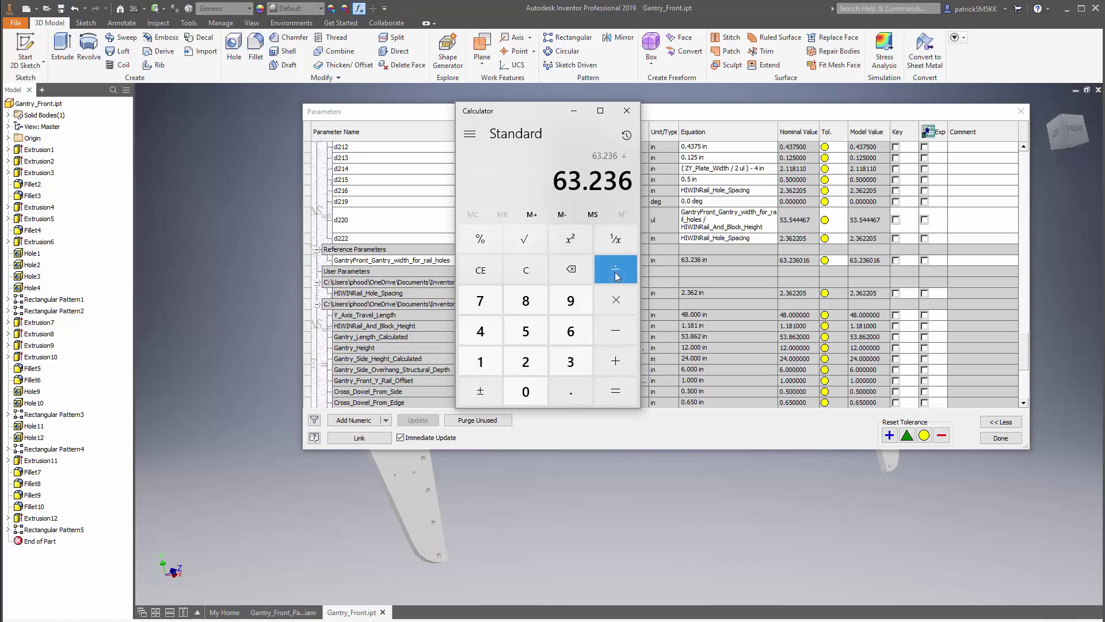
left_click(526, 361)
left_click(570, 392)
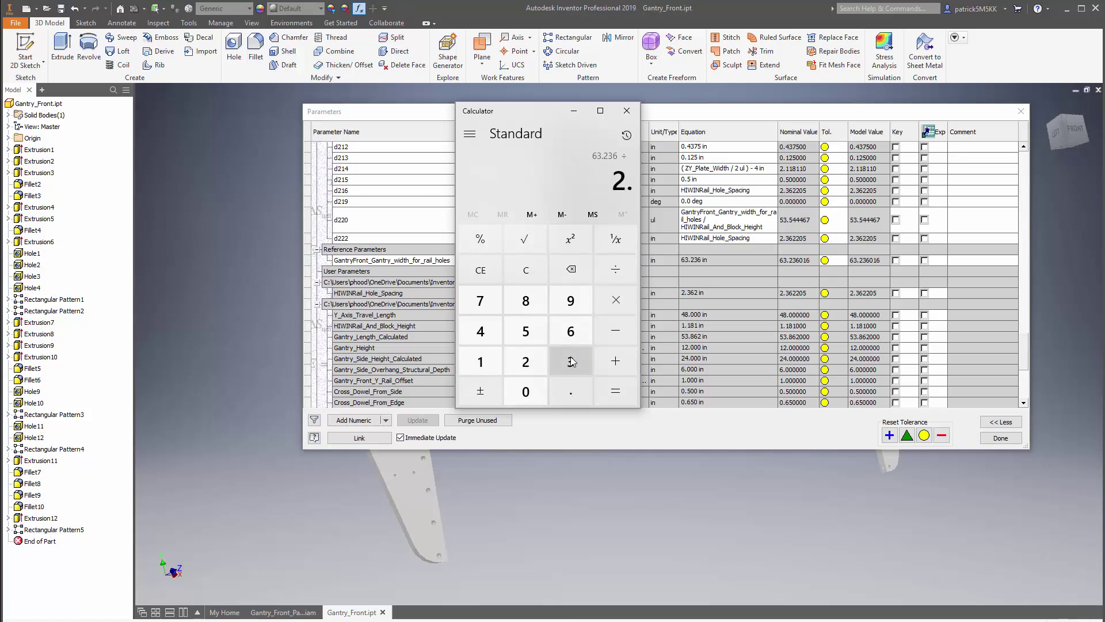
left_click(571, 358)
left_click(571, 332)
left_click(614, 391)
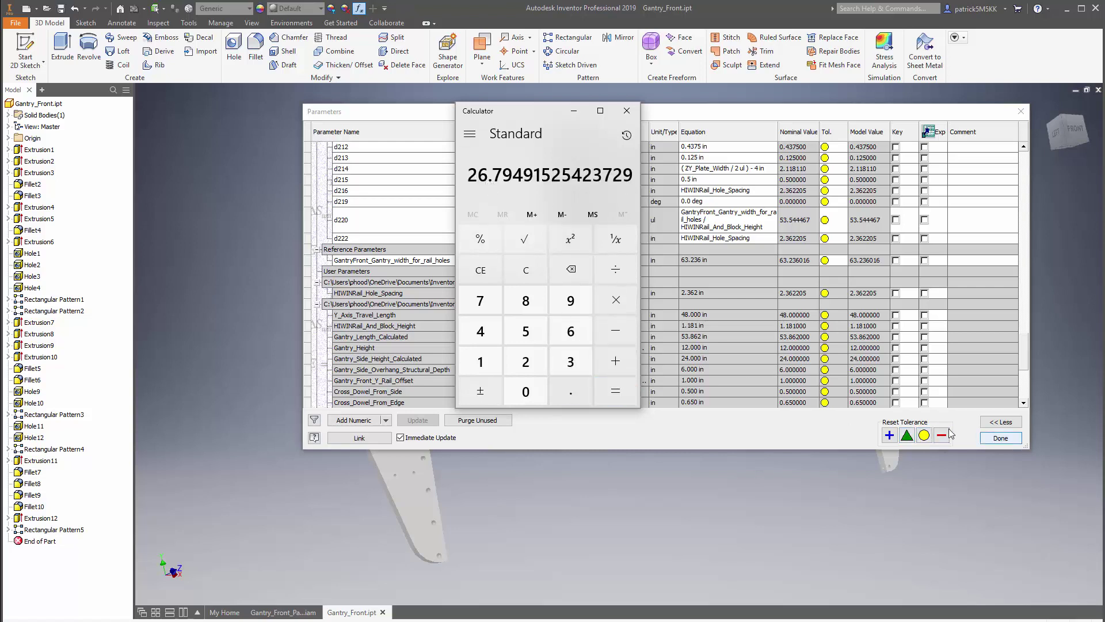
left_click(627, 110)
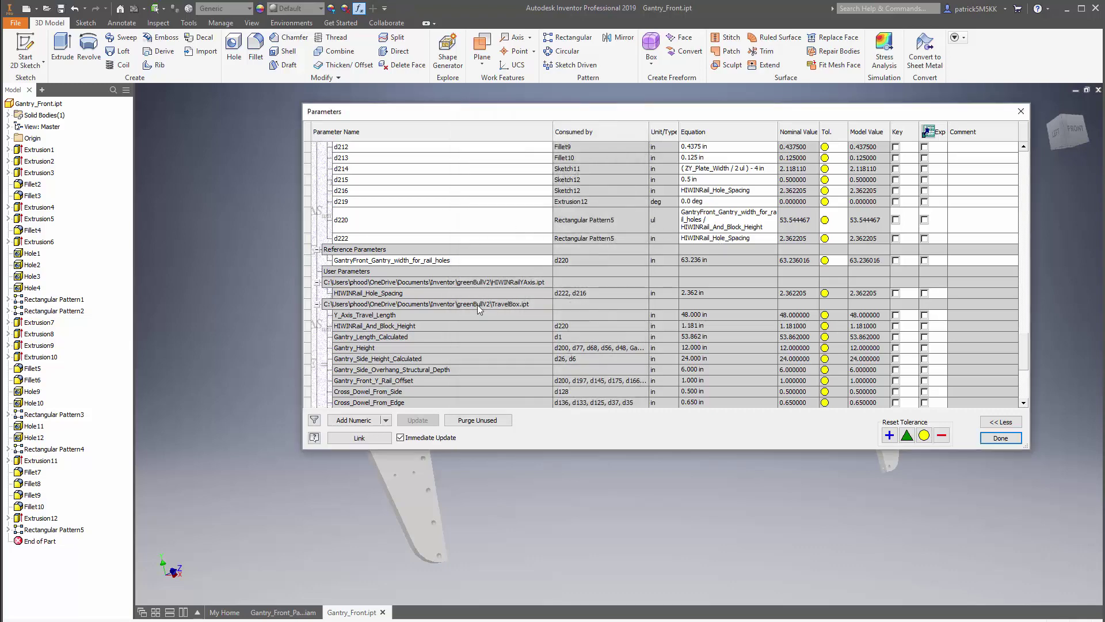
Step: Widen the parameter table to read the full d220 count equation of the slot pattern, and close the table
scroll(478, 305, "up", 1)
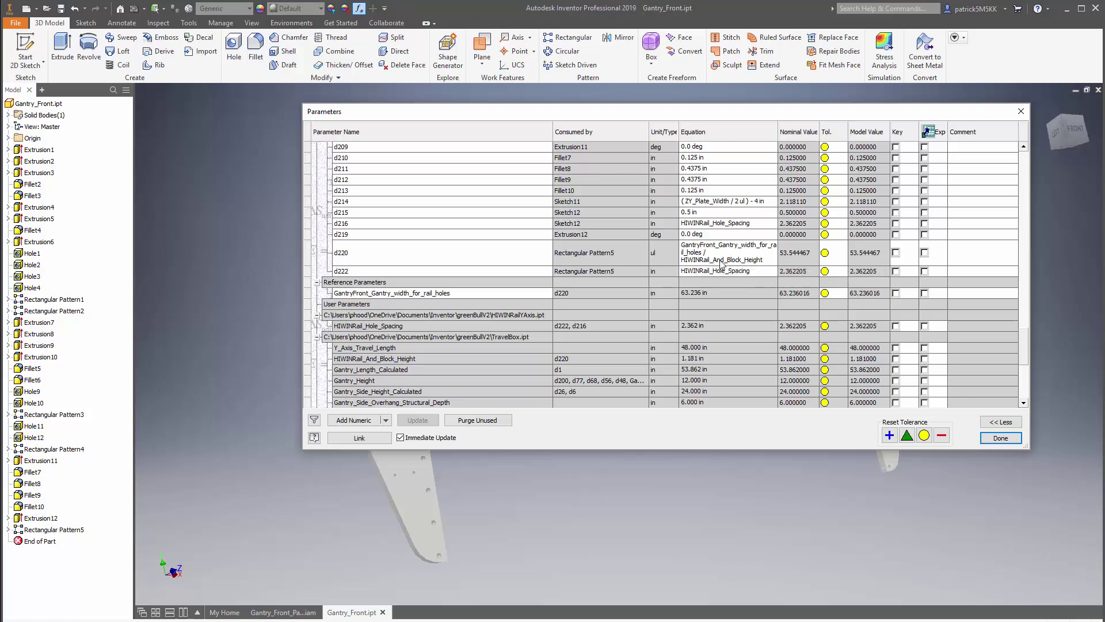
left_click(743, 261)
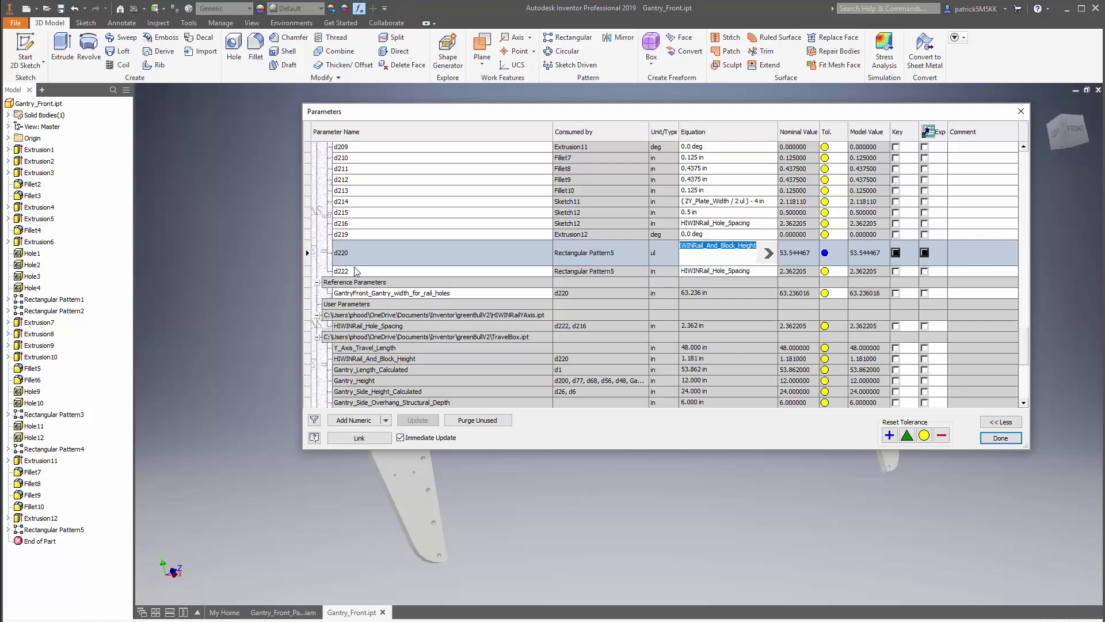
left_click_drag(304, 273, 177, 273)
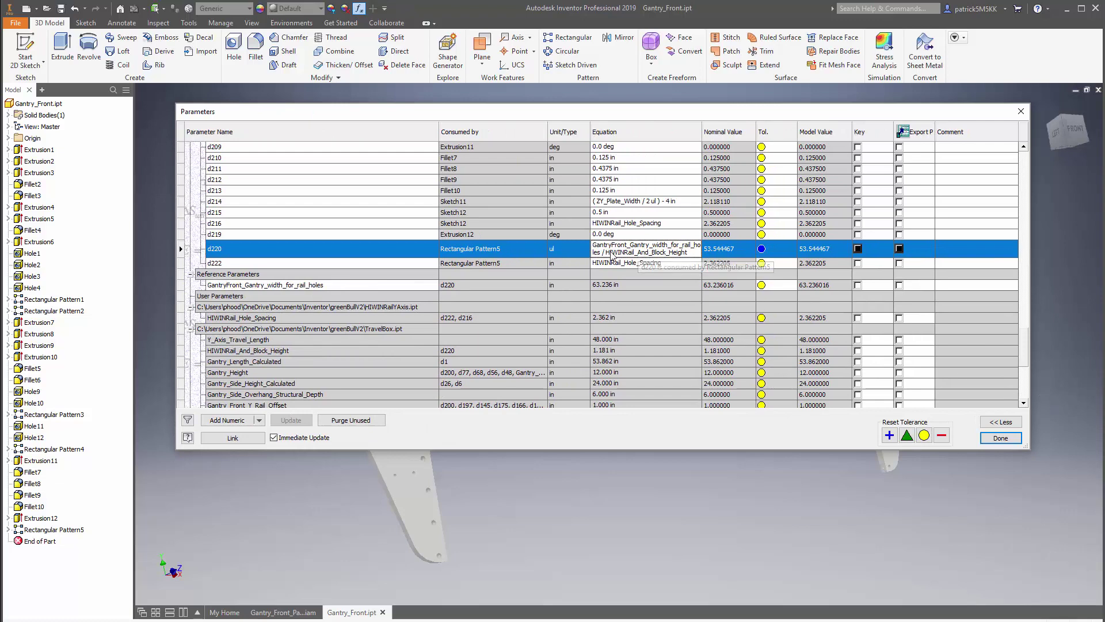
left_click(1000, 438)
scroll(453, 296, "up", 3)
scroll(454, 296, "up", 5)
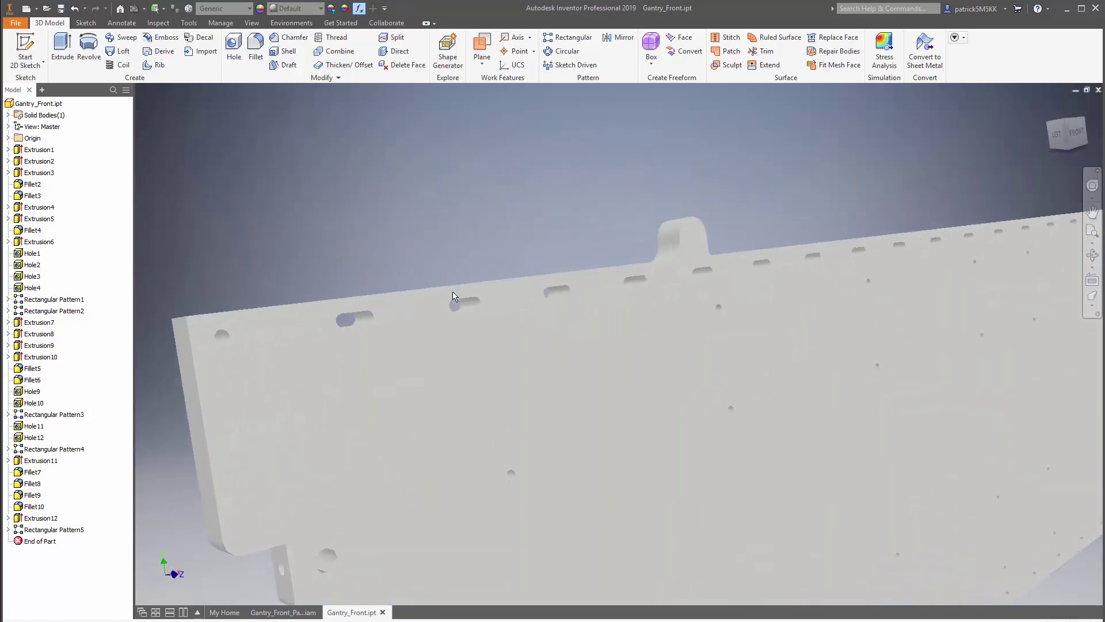
left_click(473, 270)
left_click(487, 259)
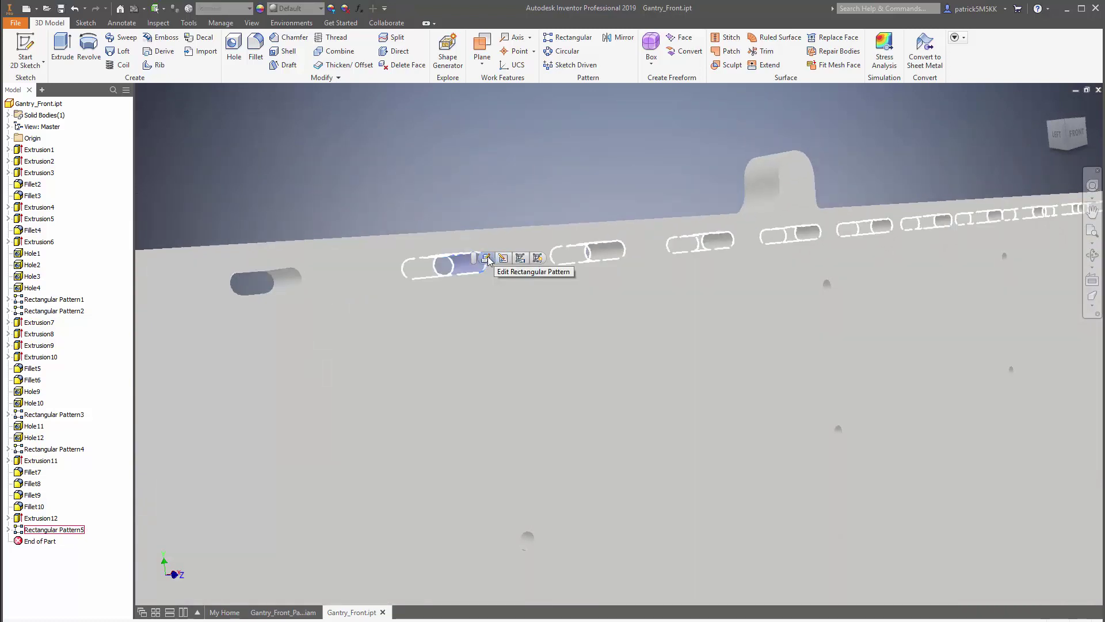
left_click(486, 259)
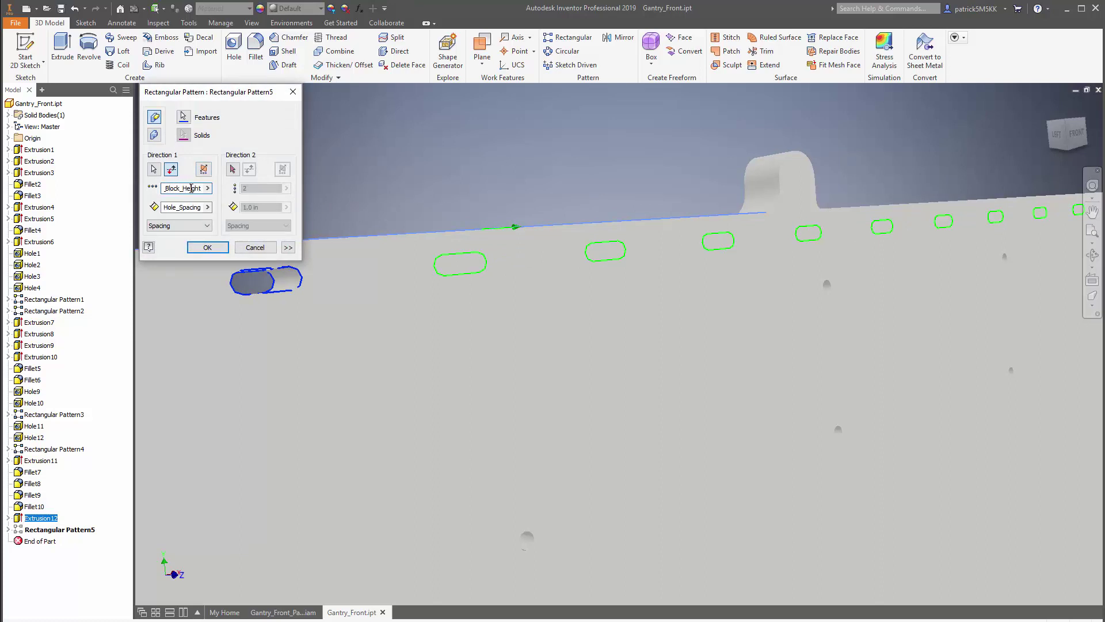
left_click_drag(192, 187, 154, 186)
left_click(173, 189)
left_click(253, 248)
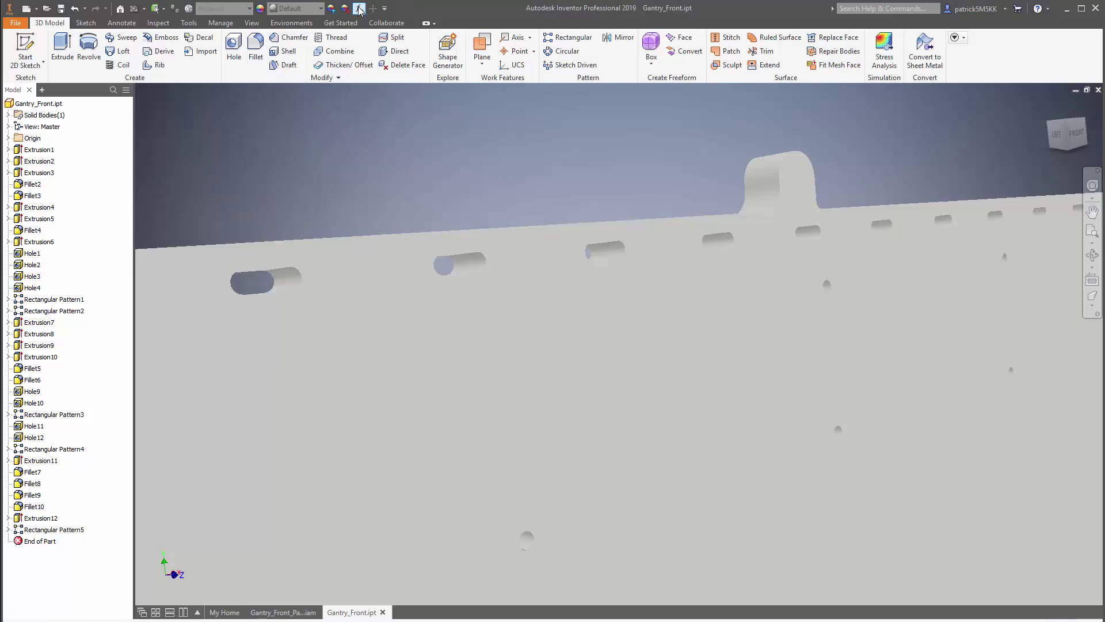
Step: Change the slot pattern's count parameter d220 to GantryFront_Gantry_width_for_rail_holes / HIWINRail_Hole_Spacing and close the parameter table
left_click(359, 9)
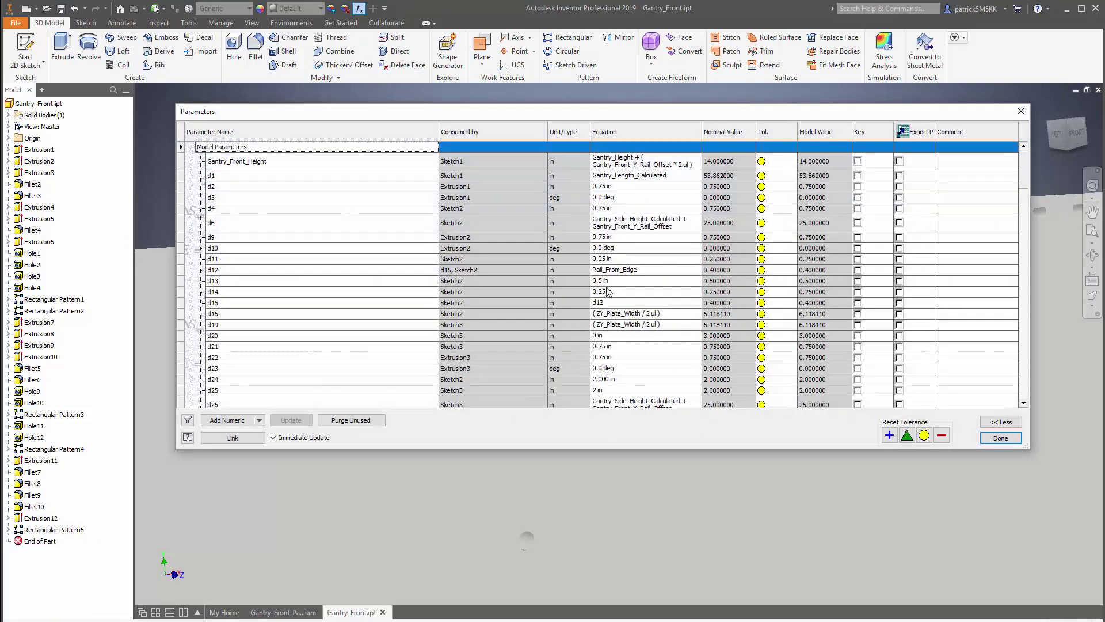
scroll(607, 291, "down", 15)
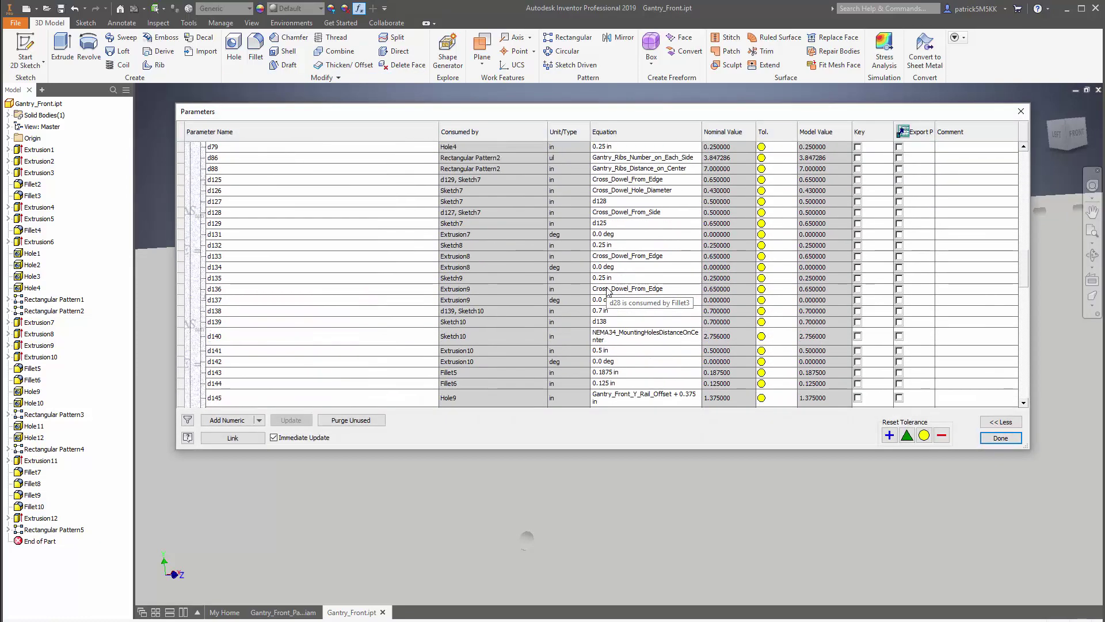
scroll(608, 291, "down", 20)
scroll(606, 292, "up", 4)
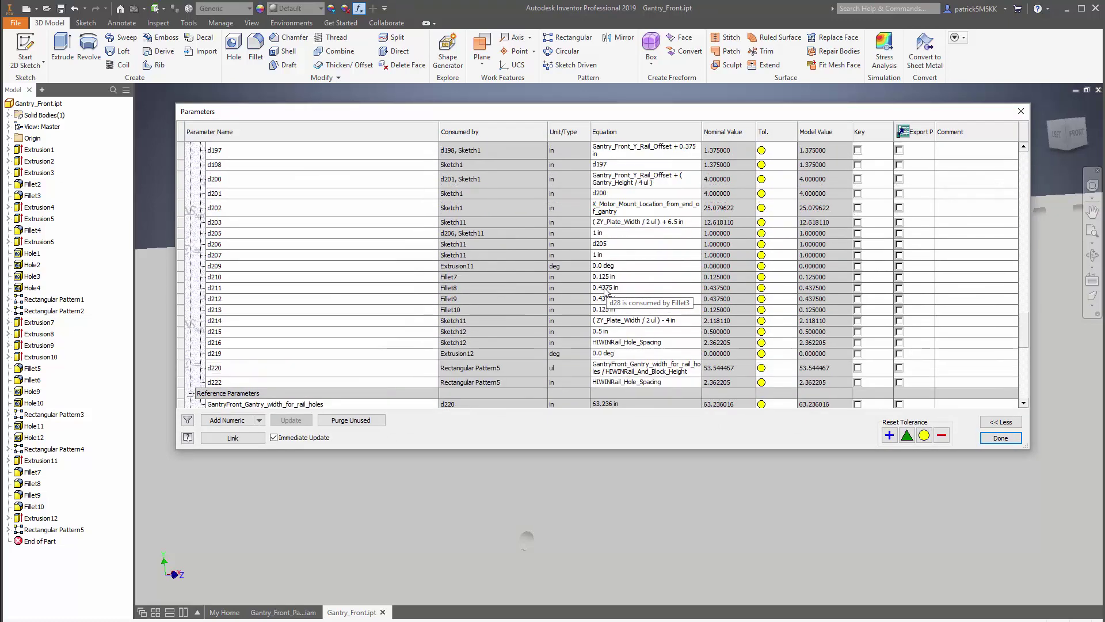
left_click(380, 373)
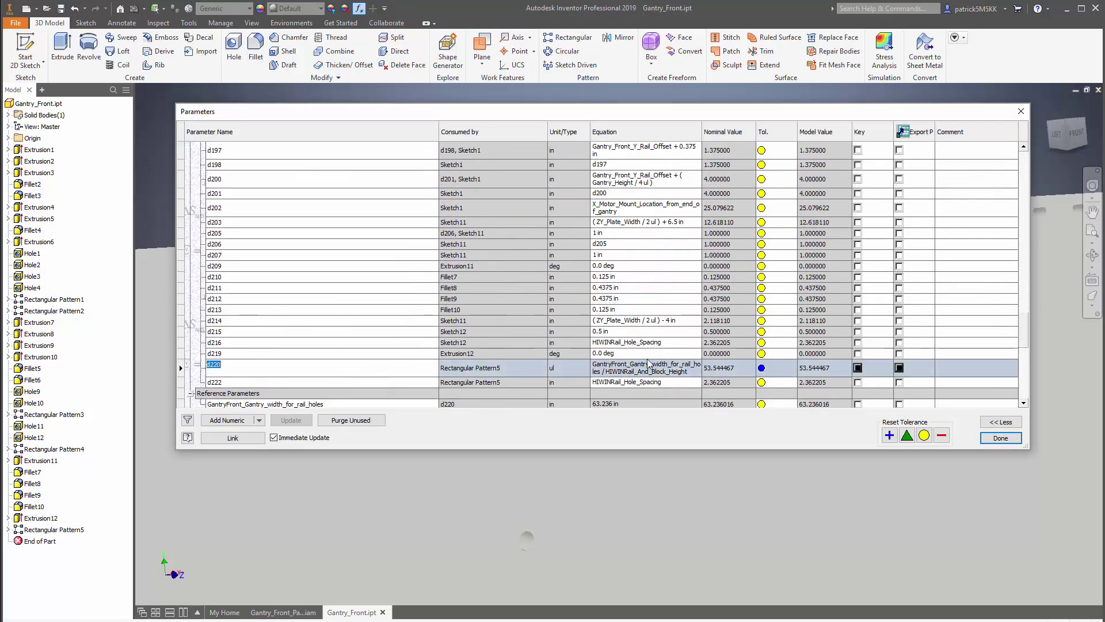
left_click(607, 368)
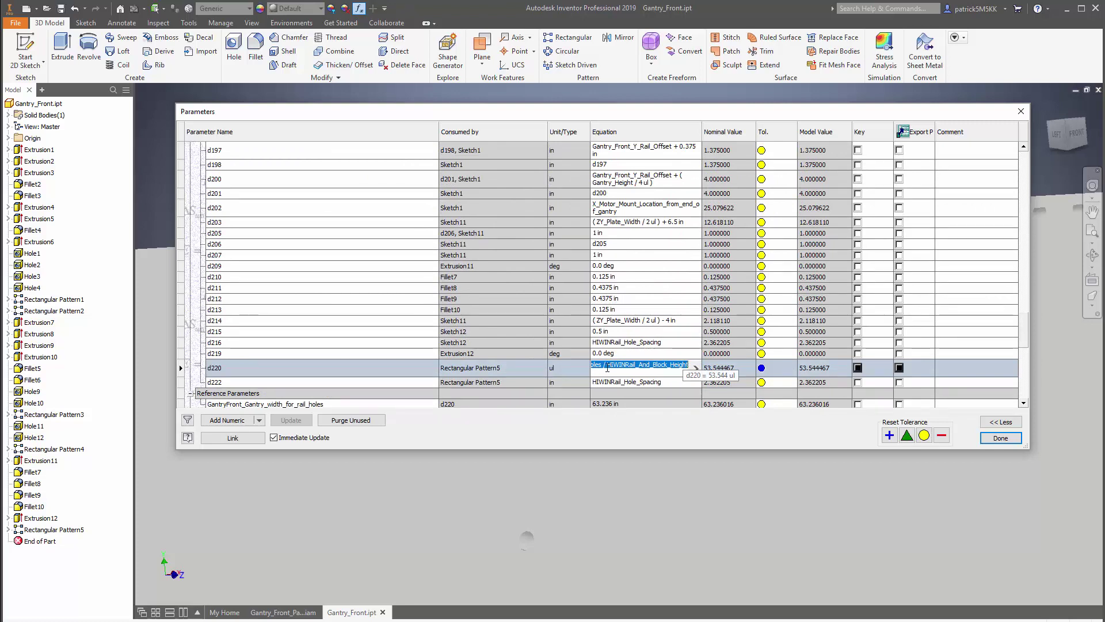
left_click(607, 366)
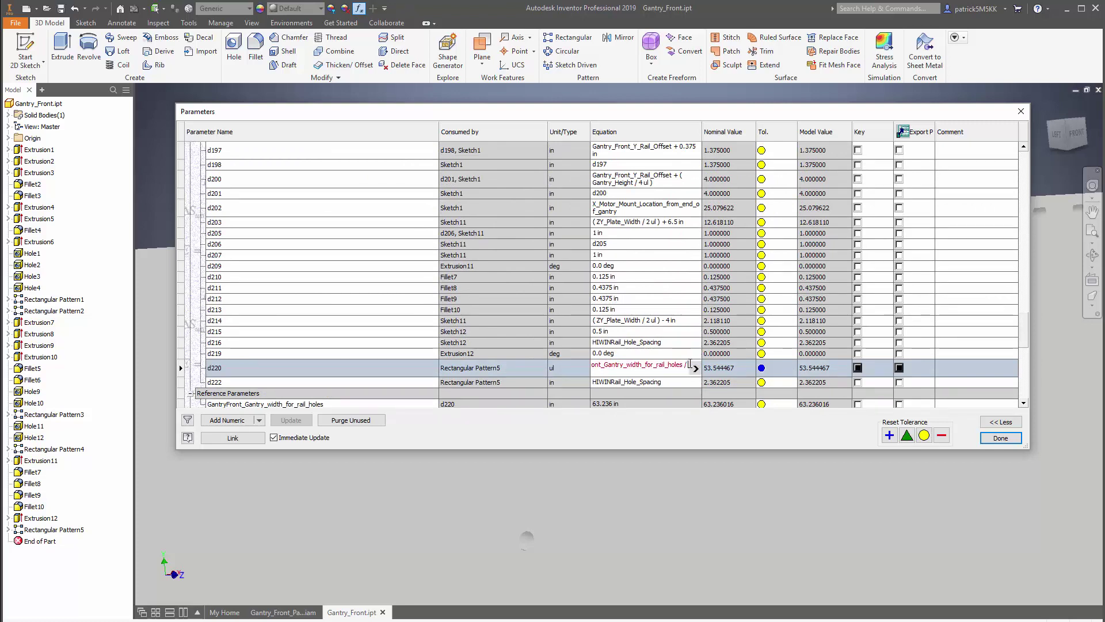
left_click(697, 369)
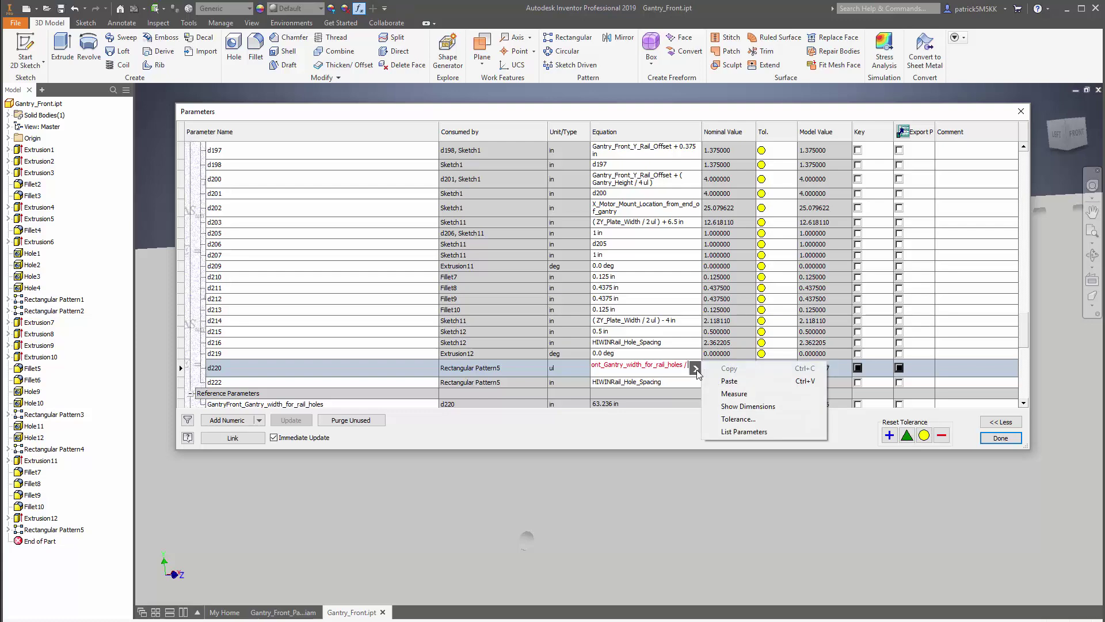
left_click(747, 432)
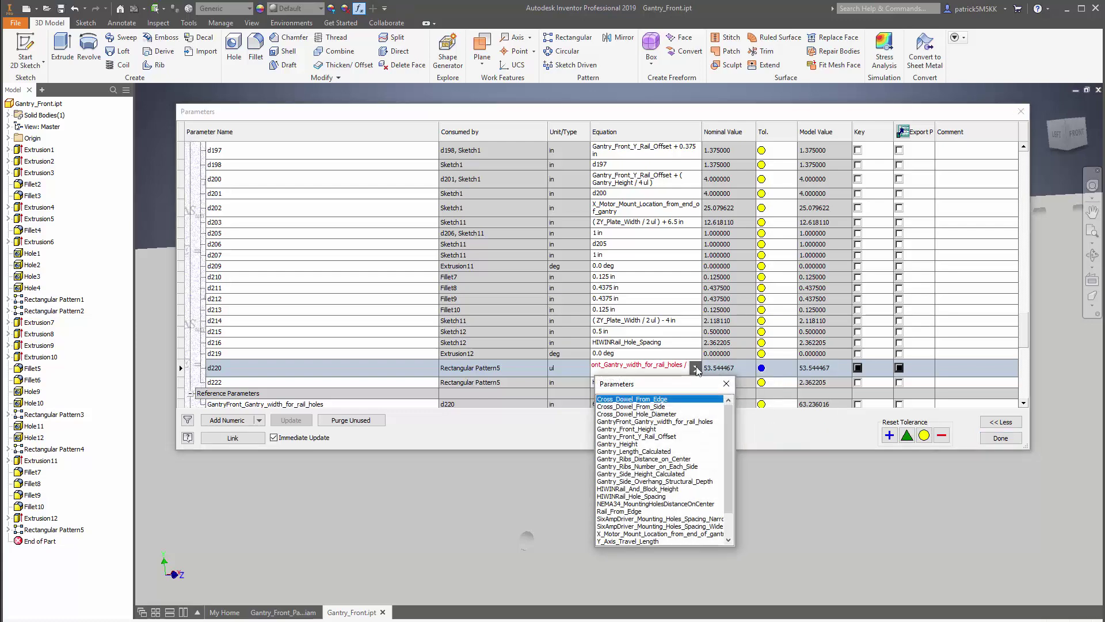
left_click(641, 496)
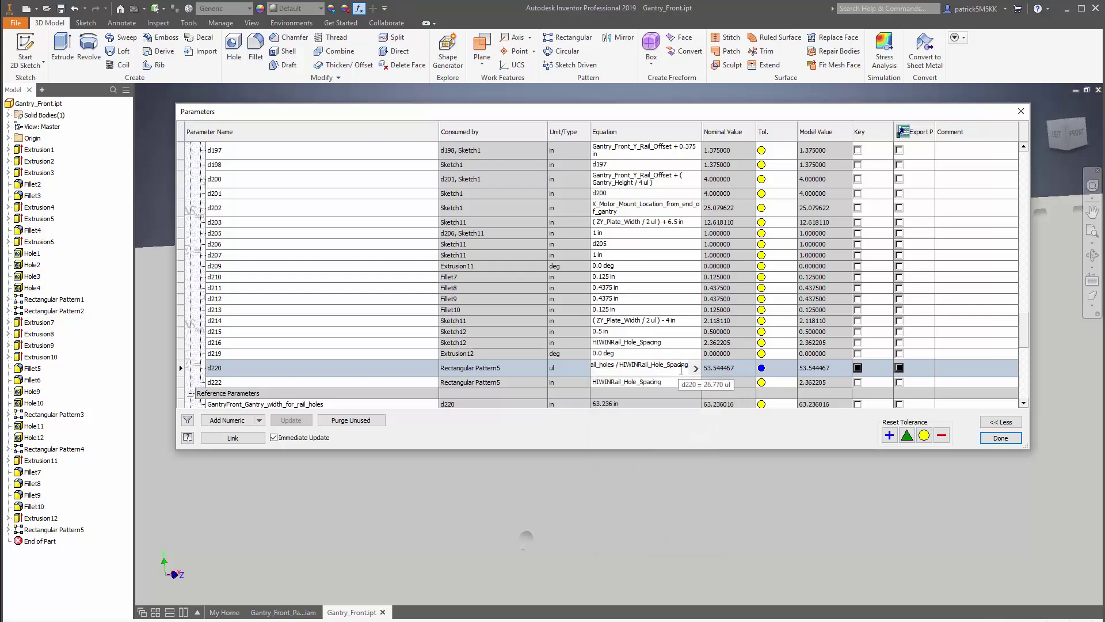
left_click(711, 372)
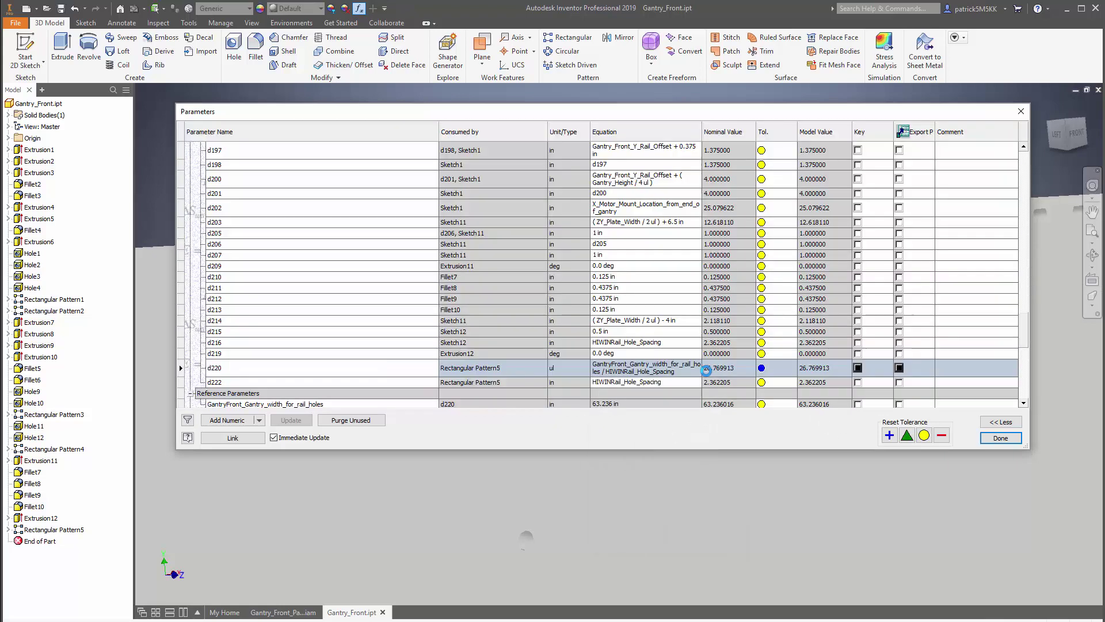
left_click(990, 441)
Step: Examine the updated slot pattern along the panel's upper and lower edges from both ends
scroll(528, 163, "down", 5)
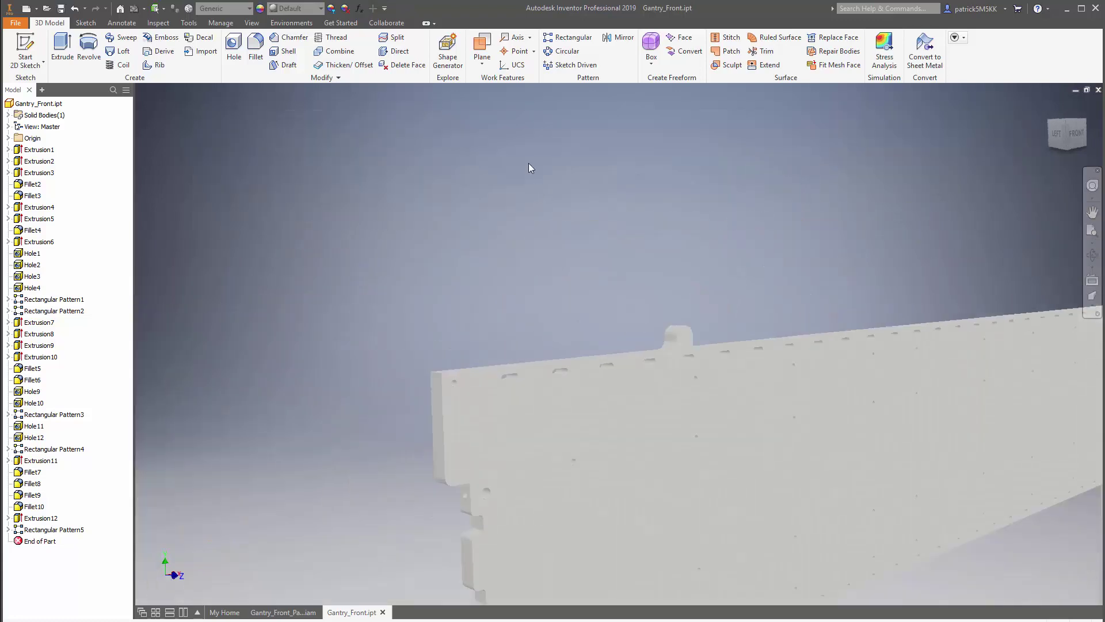
scroll(528, 164, "down", 4)
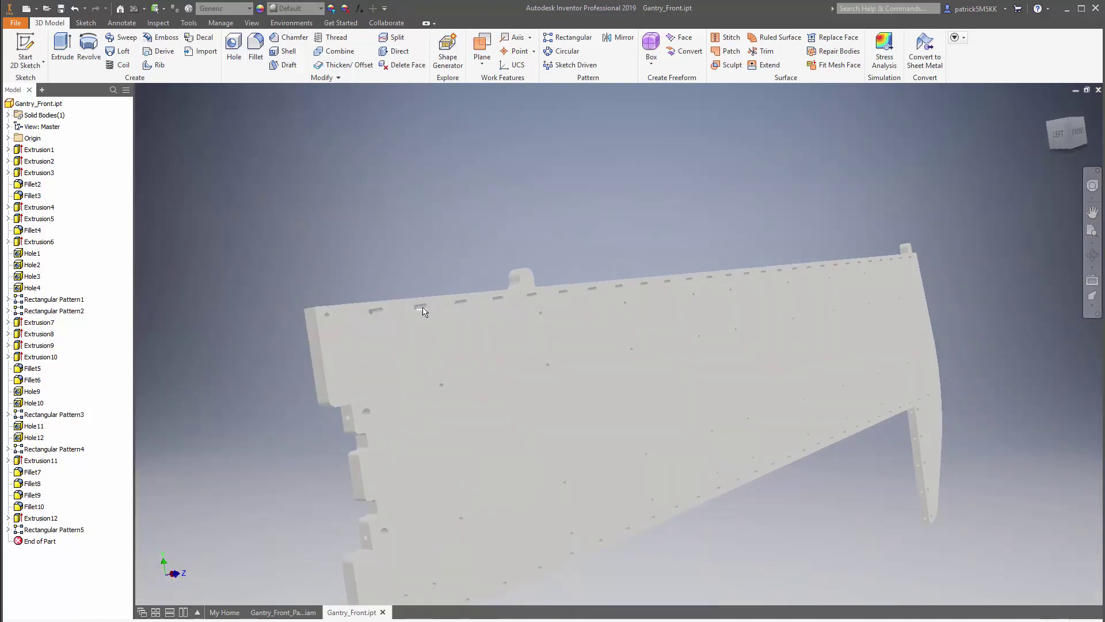
scroll(423, 311, "up", 4)
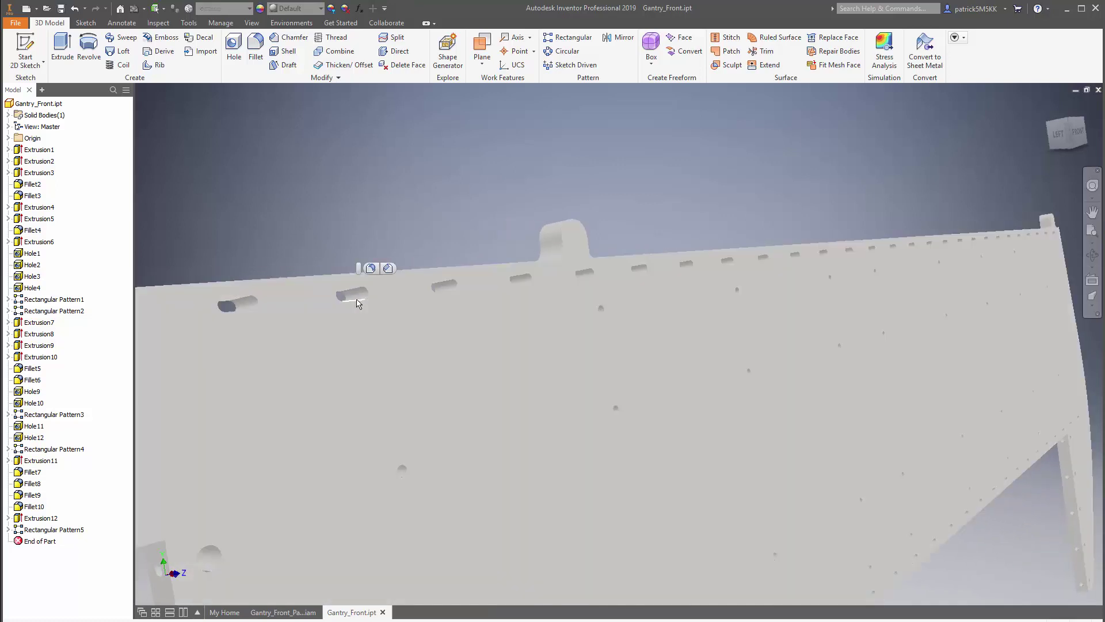
left_click(365, 295)
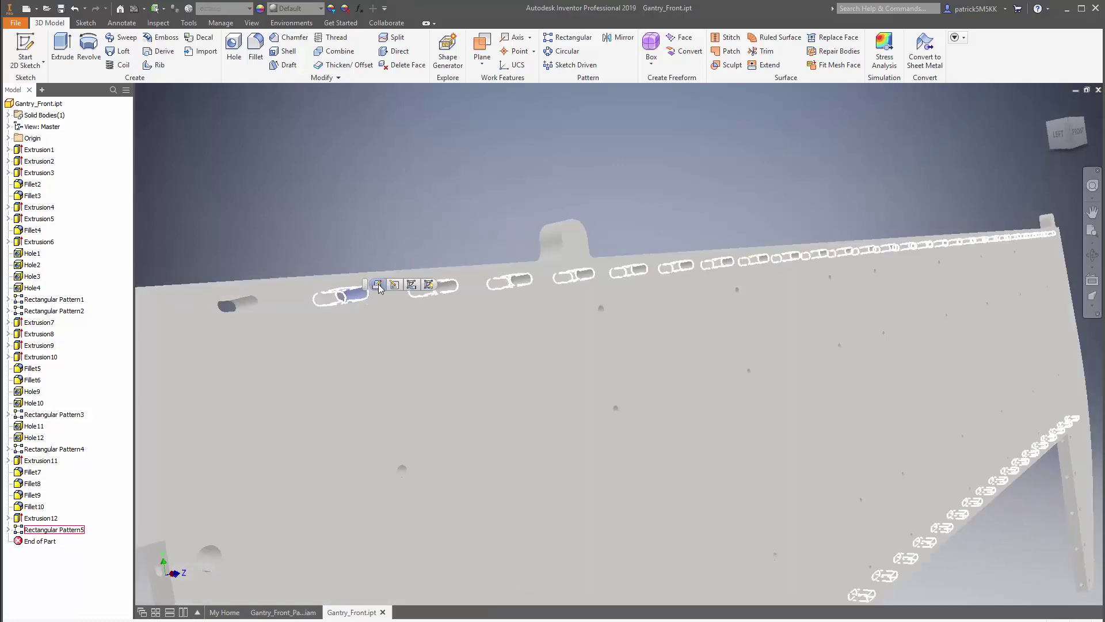
key("F5")
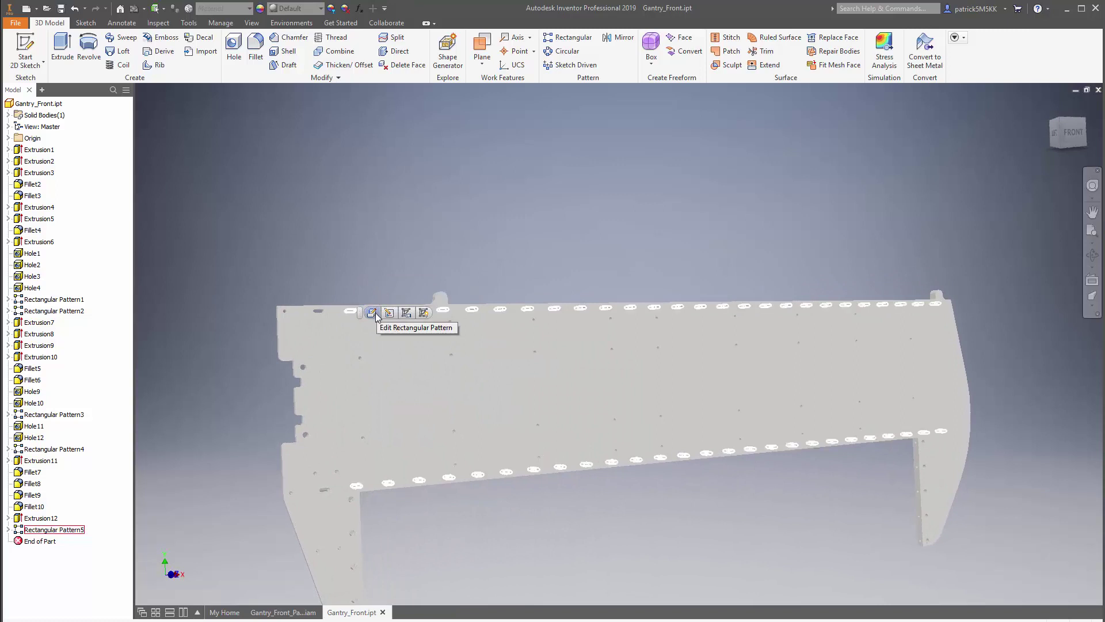
key("F5")
key("F5")
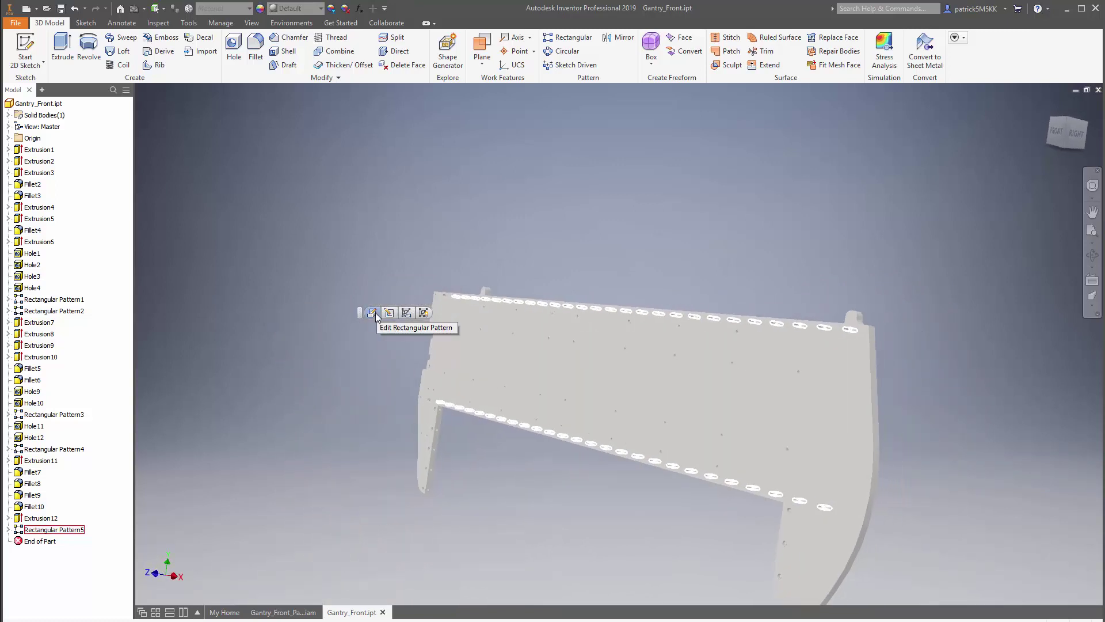
key("F5")
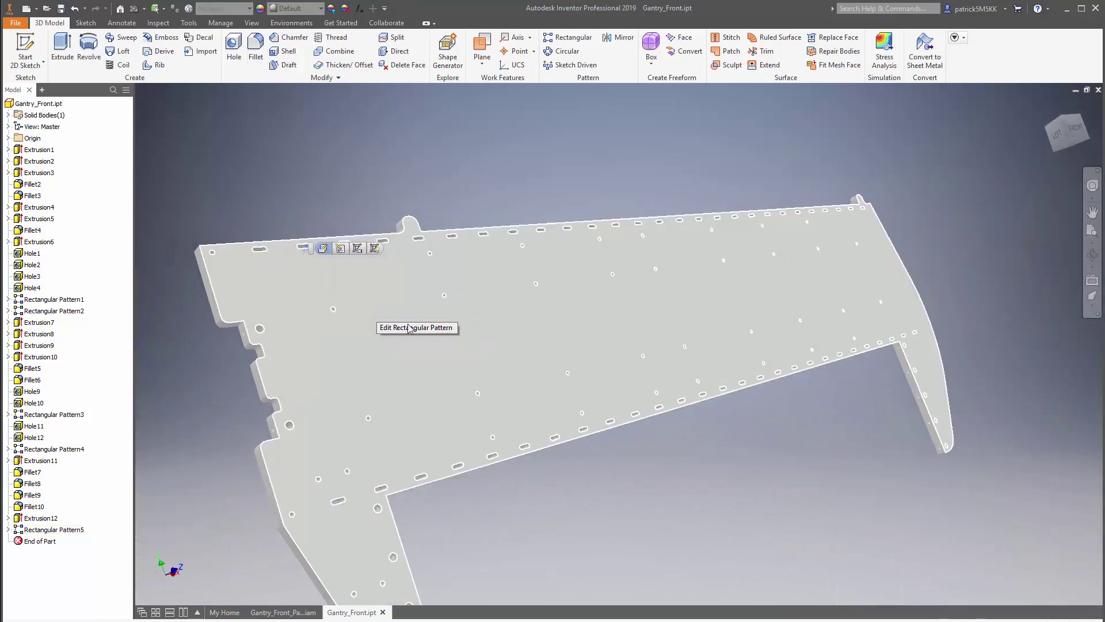
key("F5")
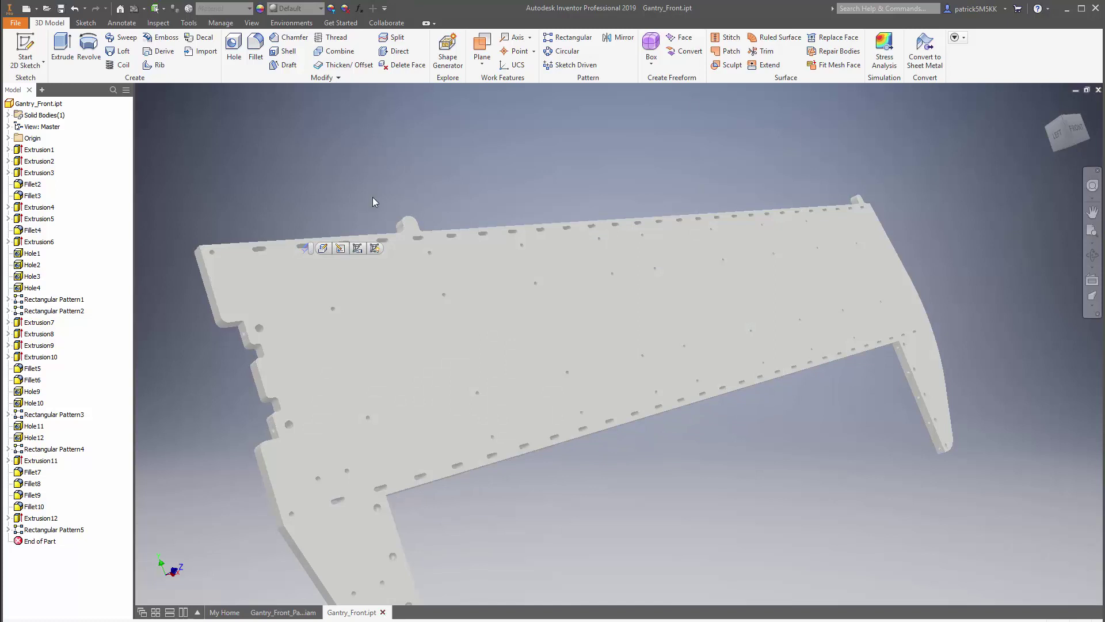
key("F5")
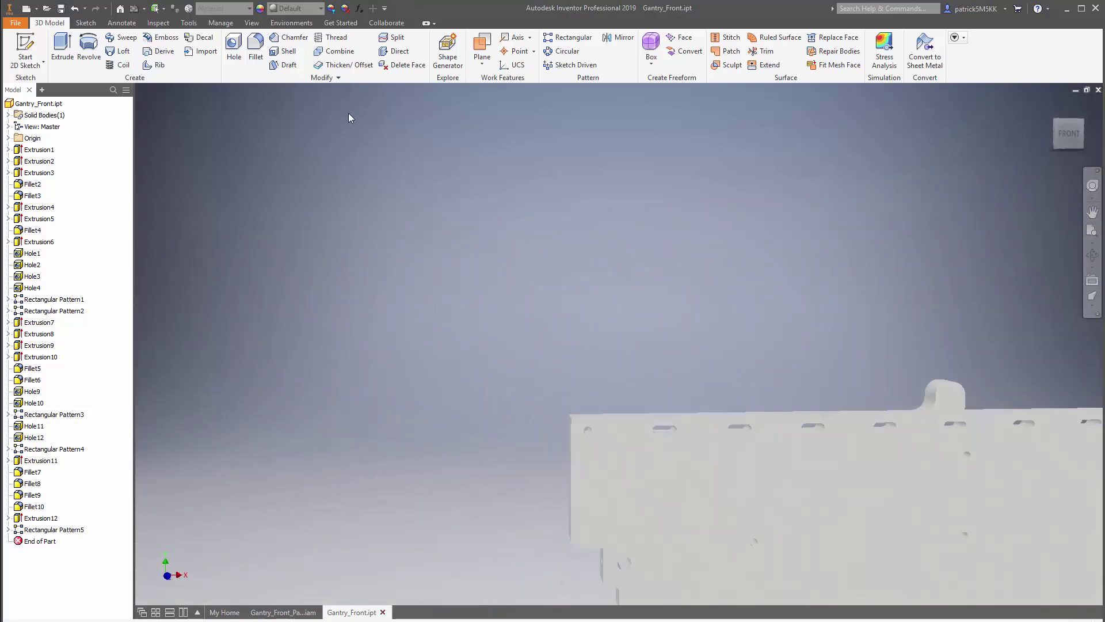
Step: Shorten the center-to-center length of the original slot in its sketch near the panel's upper edge, and finish the sketch
key("F5")
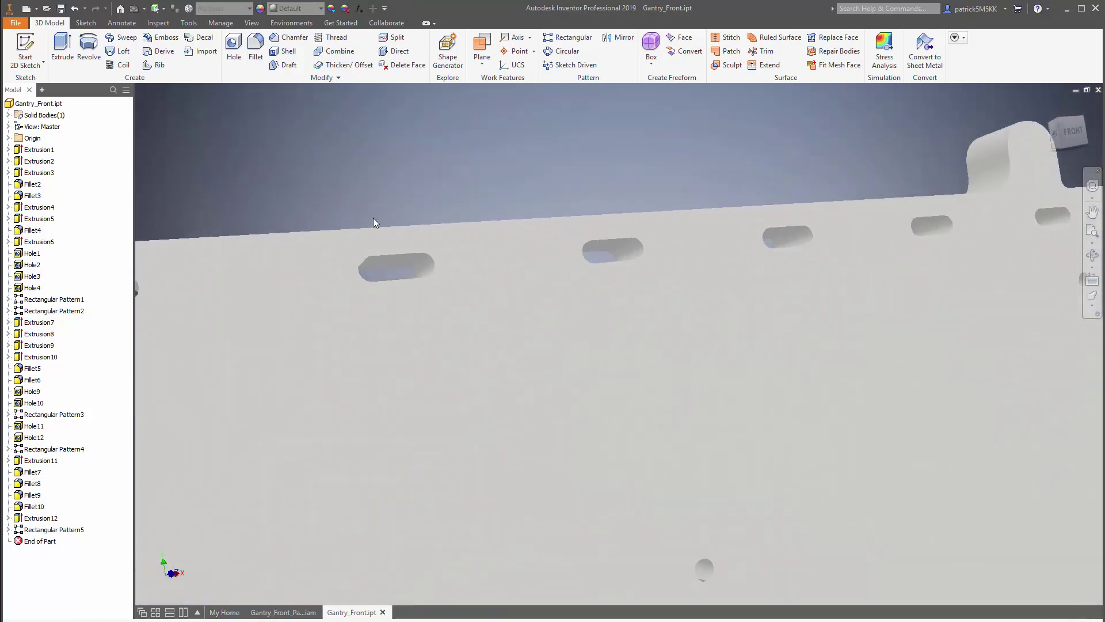
left_click(426, 268)
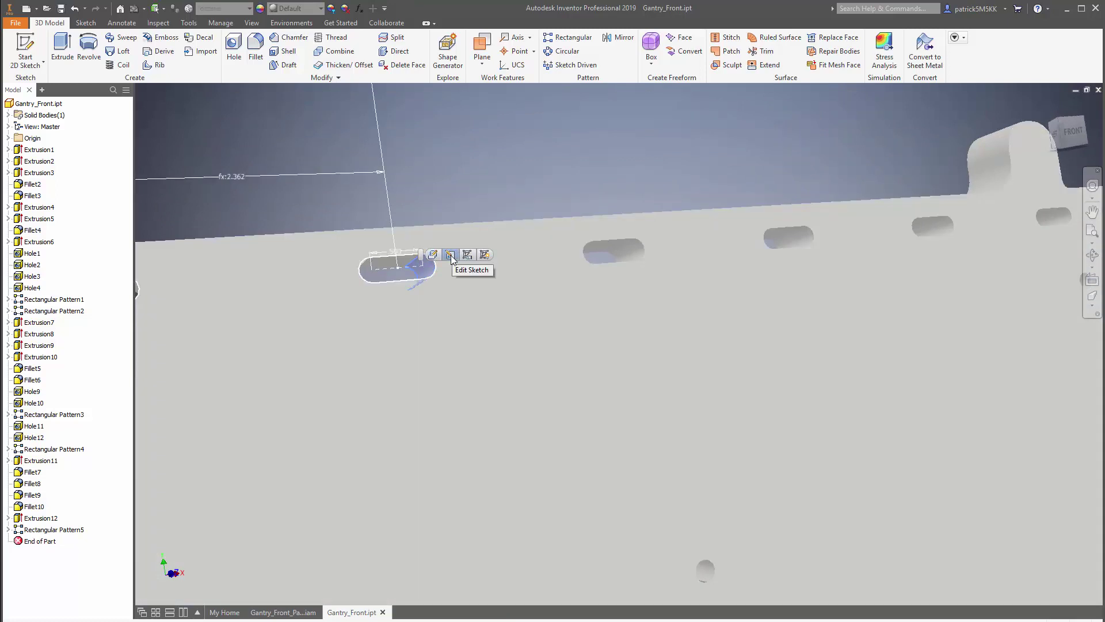
left_click(451, 256)
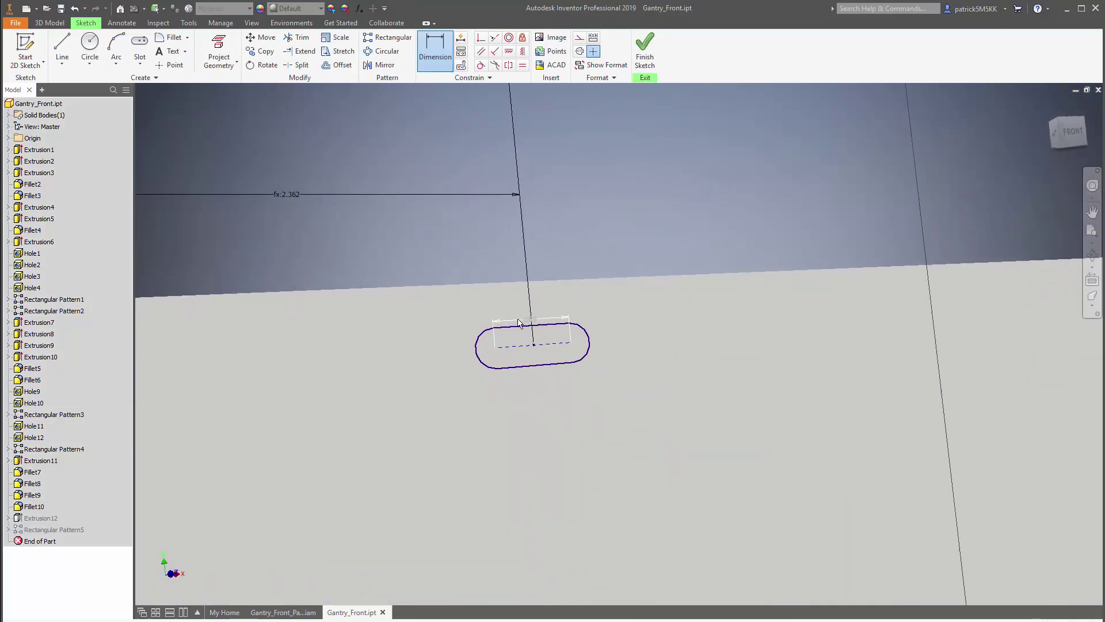
double_click(529, 321)
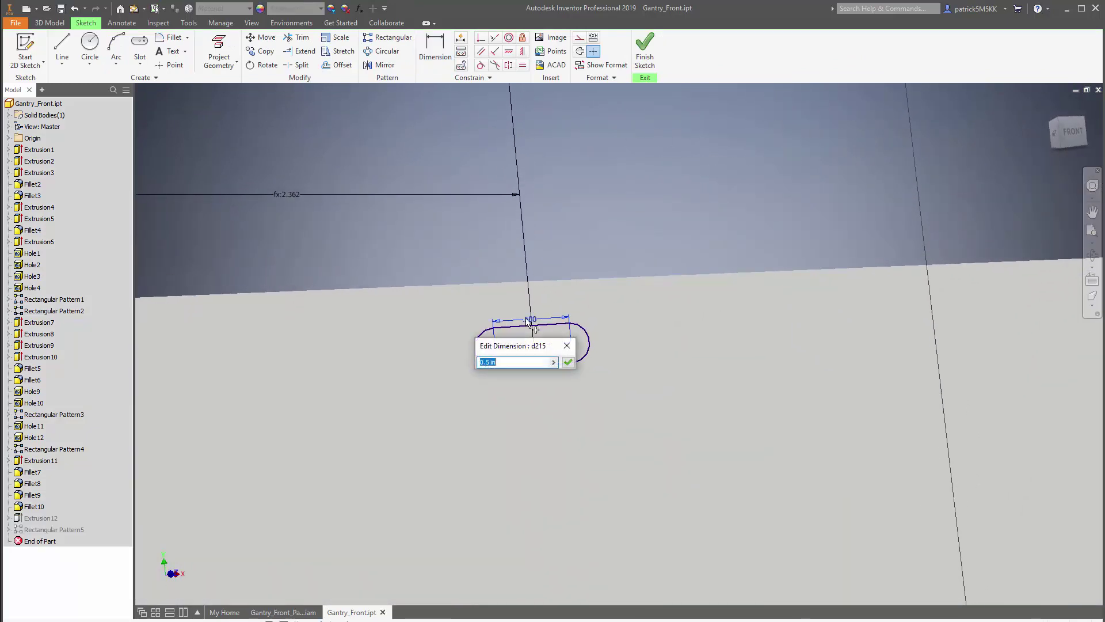
left_click(486, 362)
key("Return")
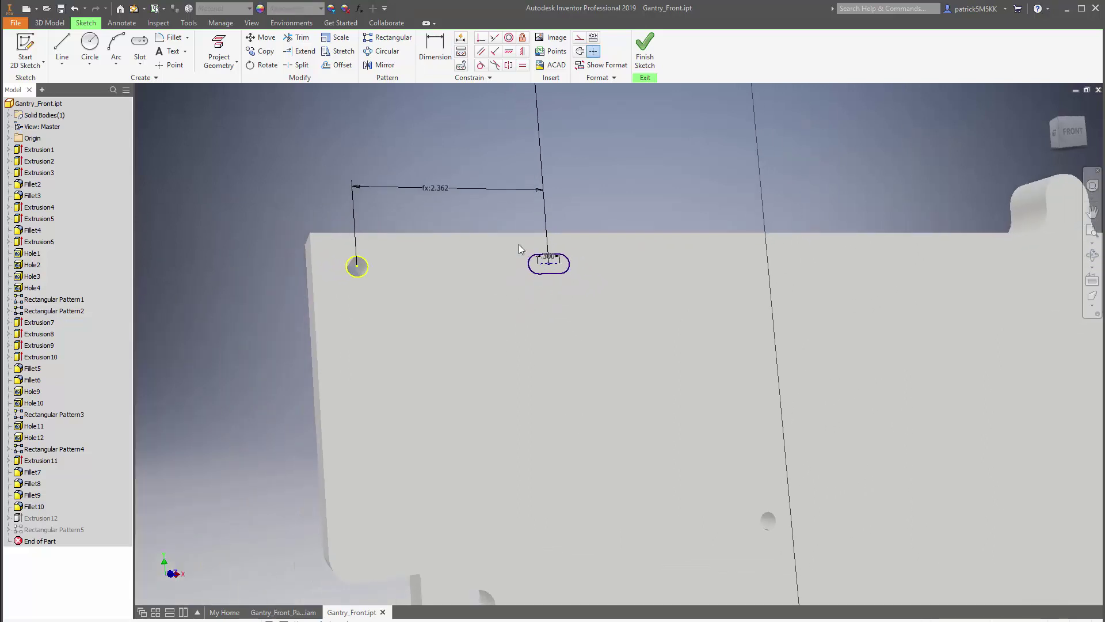
left_click(644, 51)
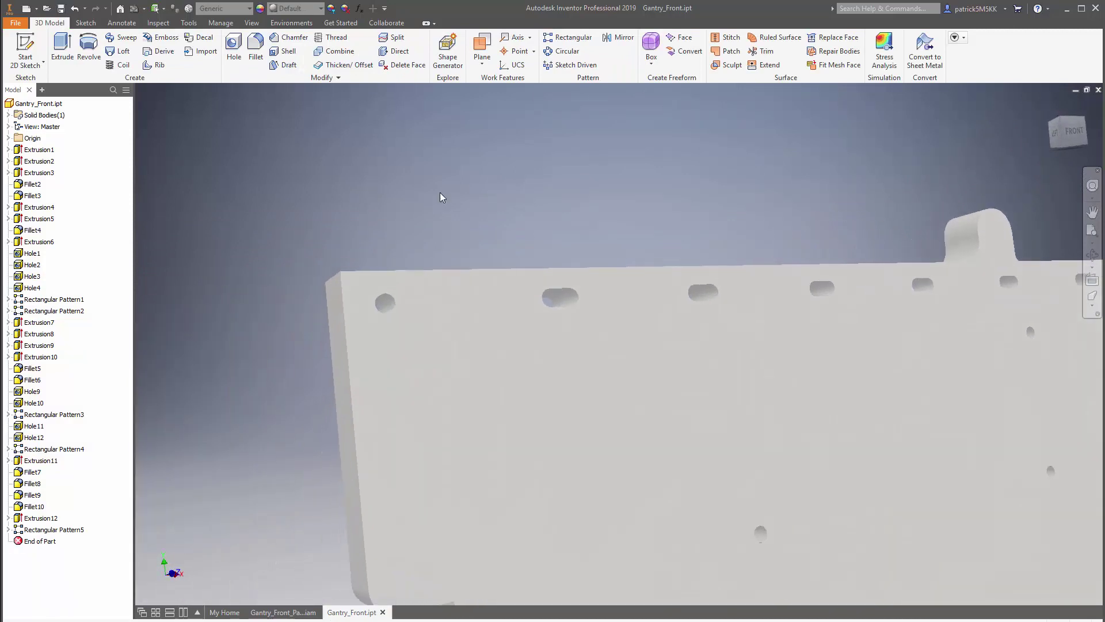
Step: Close the Gantry_Front.ipt part, saving its changes and the marked dependent files
left_click(385, 613)
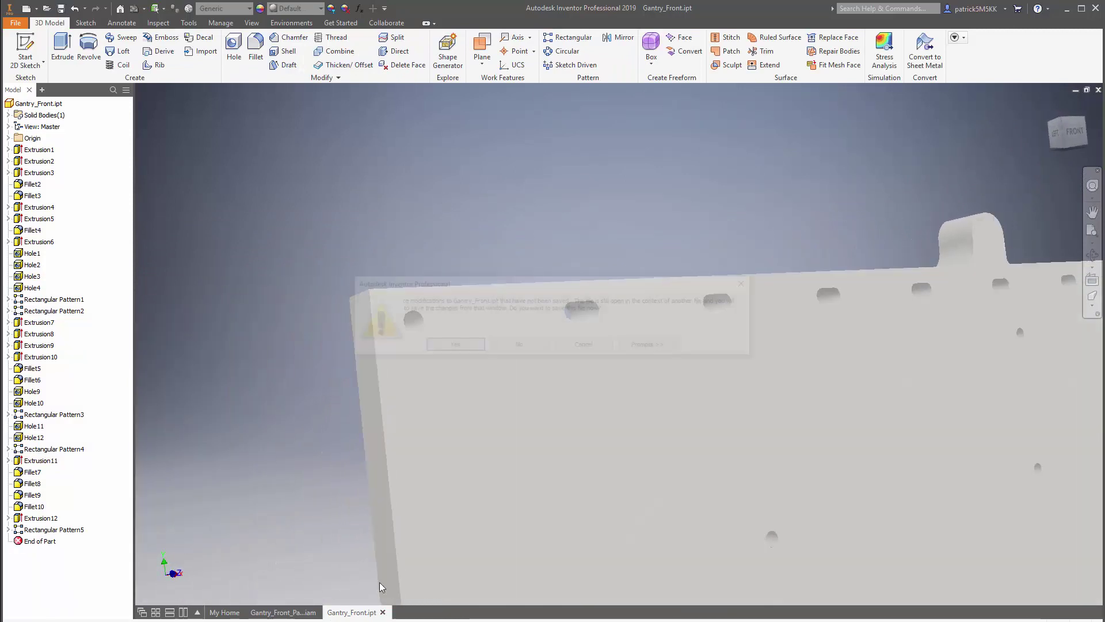
left_click(442, 347)
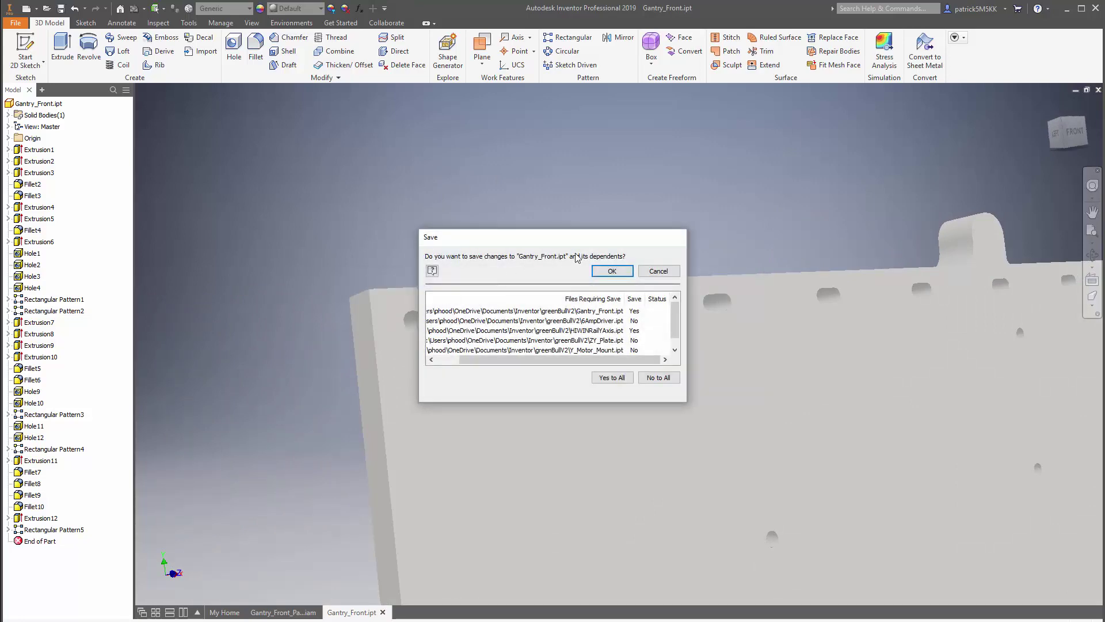
left_click(611, 271)
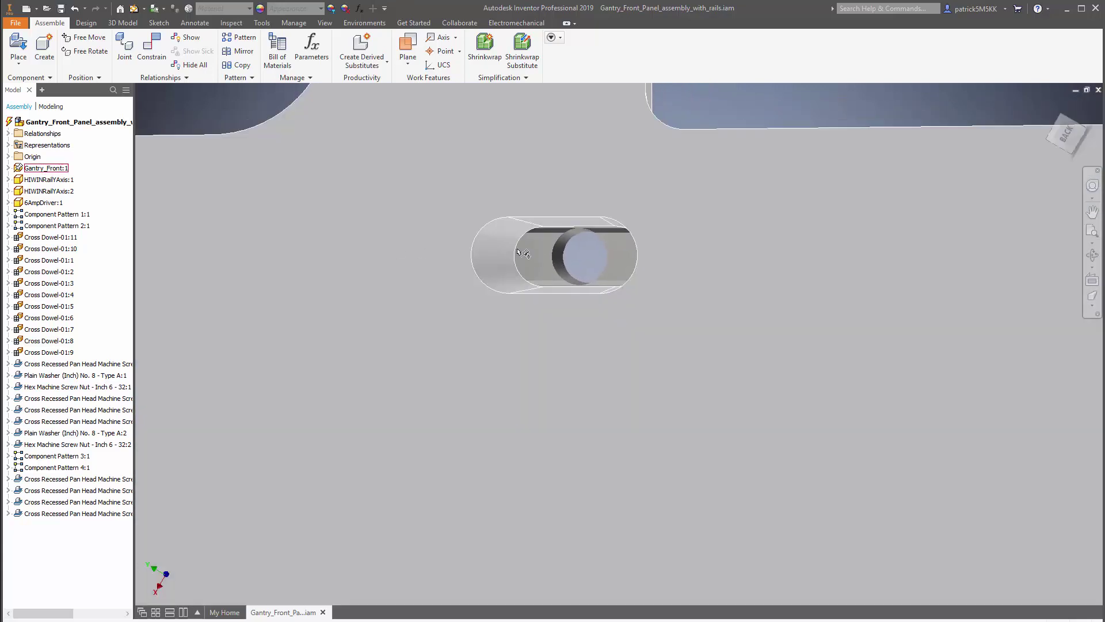
Step: Examine from the panel's back how the HIWINRailYAxis:1 holes line up with the slots, and restore the home view
left_click(528, 252)
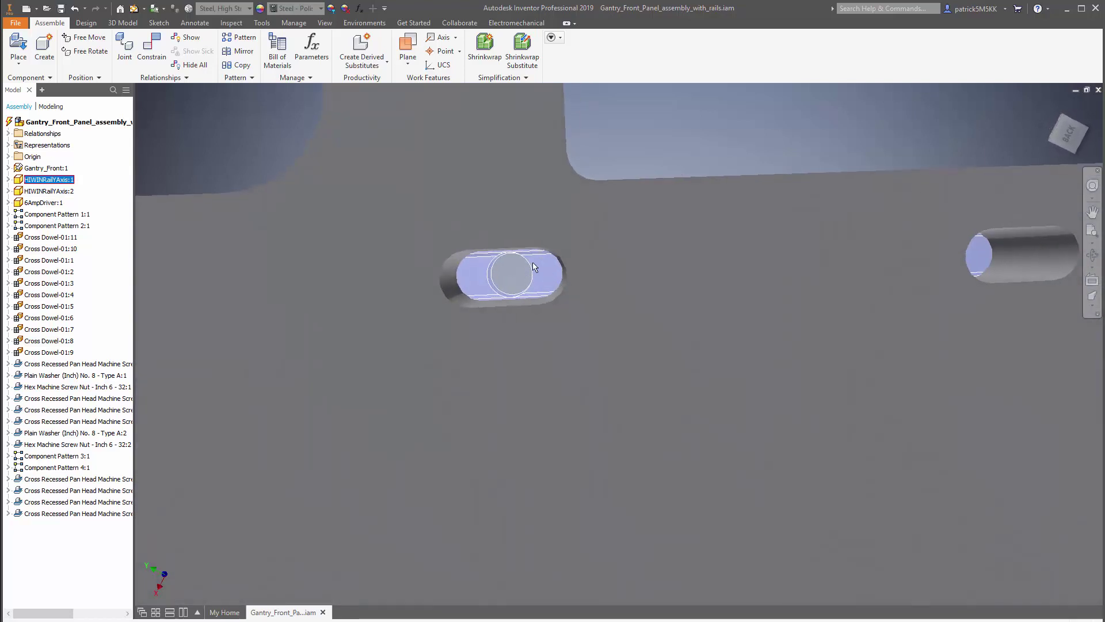
scroll(461, 267, "down", 5)
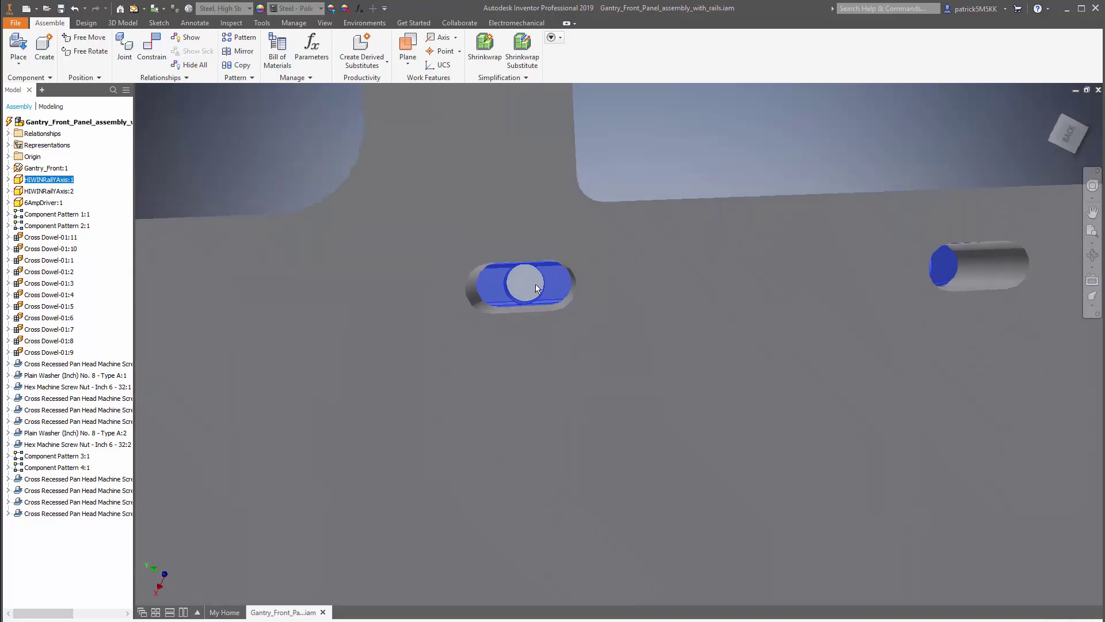
left_click(472, 259)
key("F6")
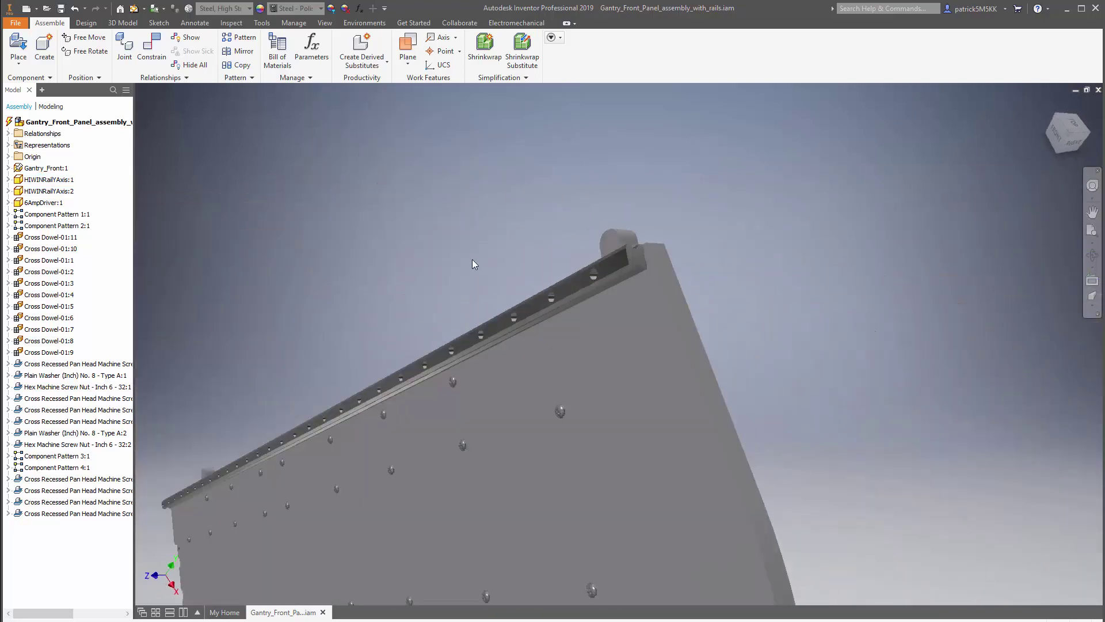